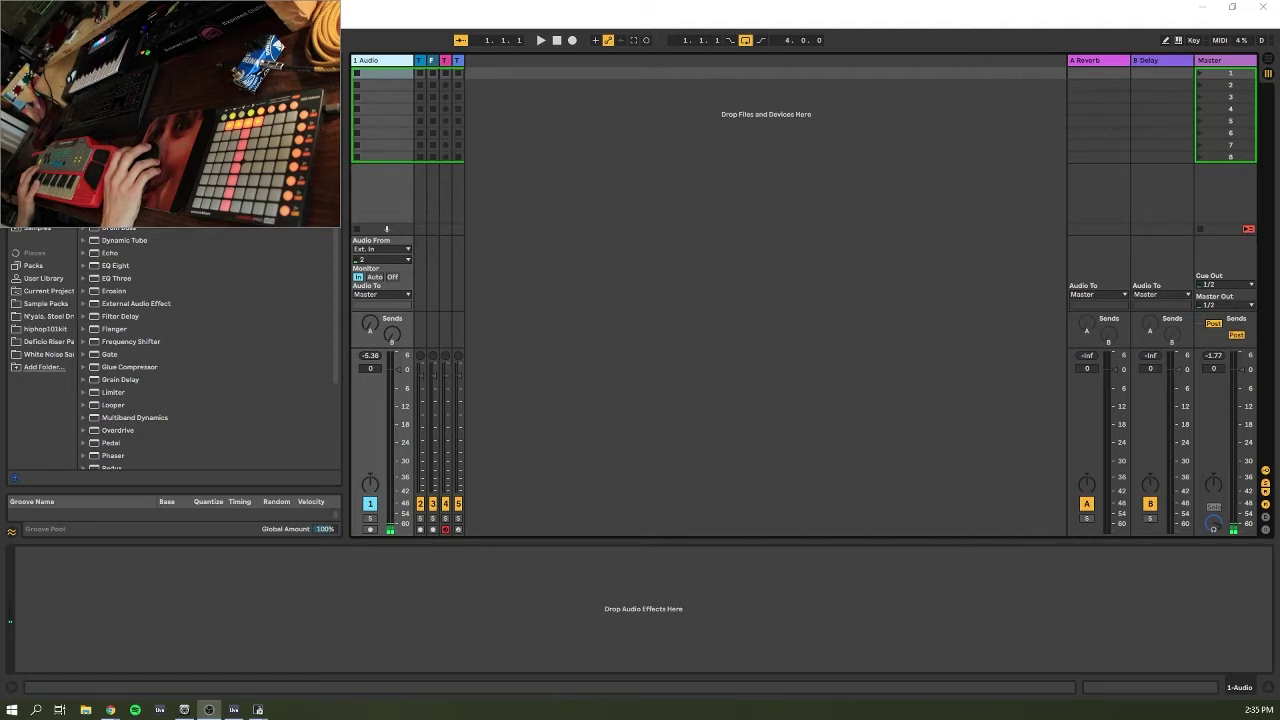
Look through the Techno-Beat Kit FX rack and its Crash-707 pad, and arm track 1 for recording.
{"action": "left_click", "coordinate": [234, 709]}
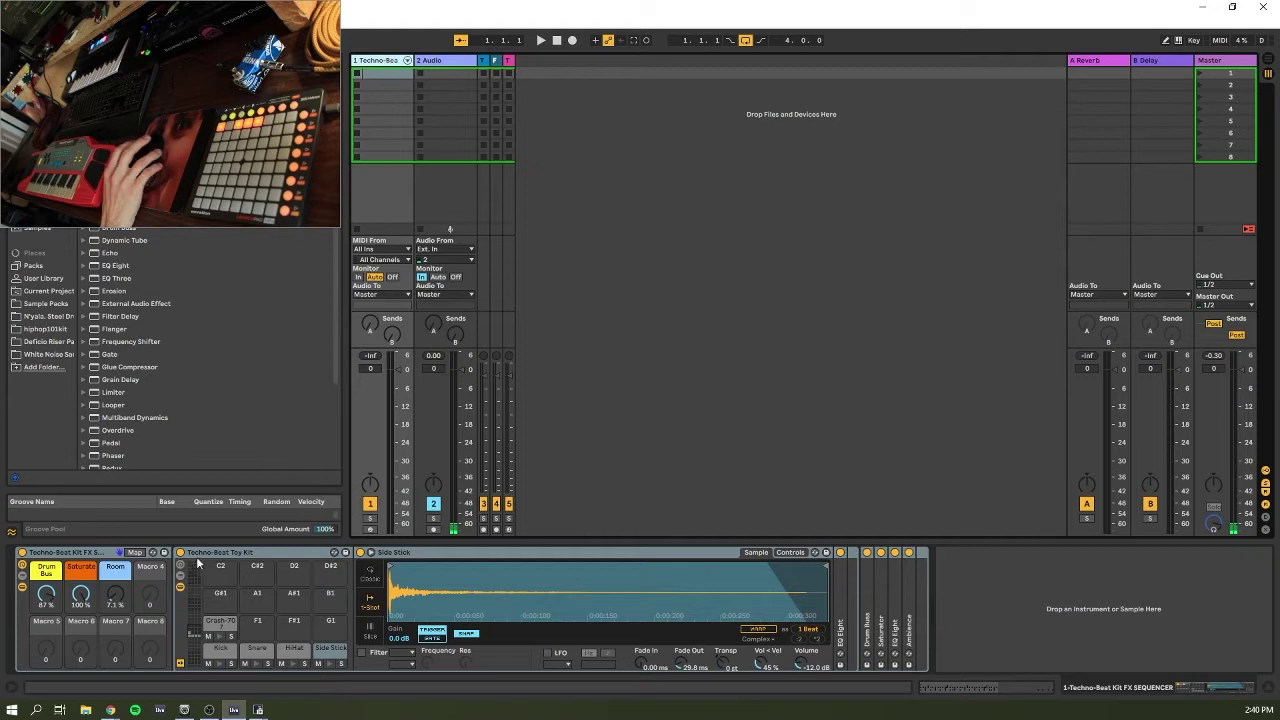
{"action": "left_click", "coordinate": [105, 556]}
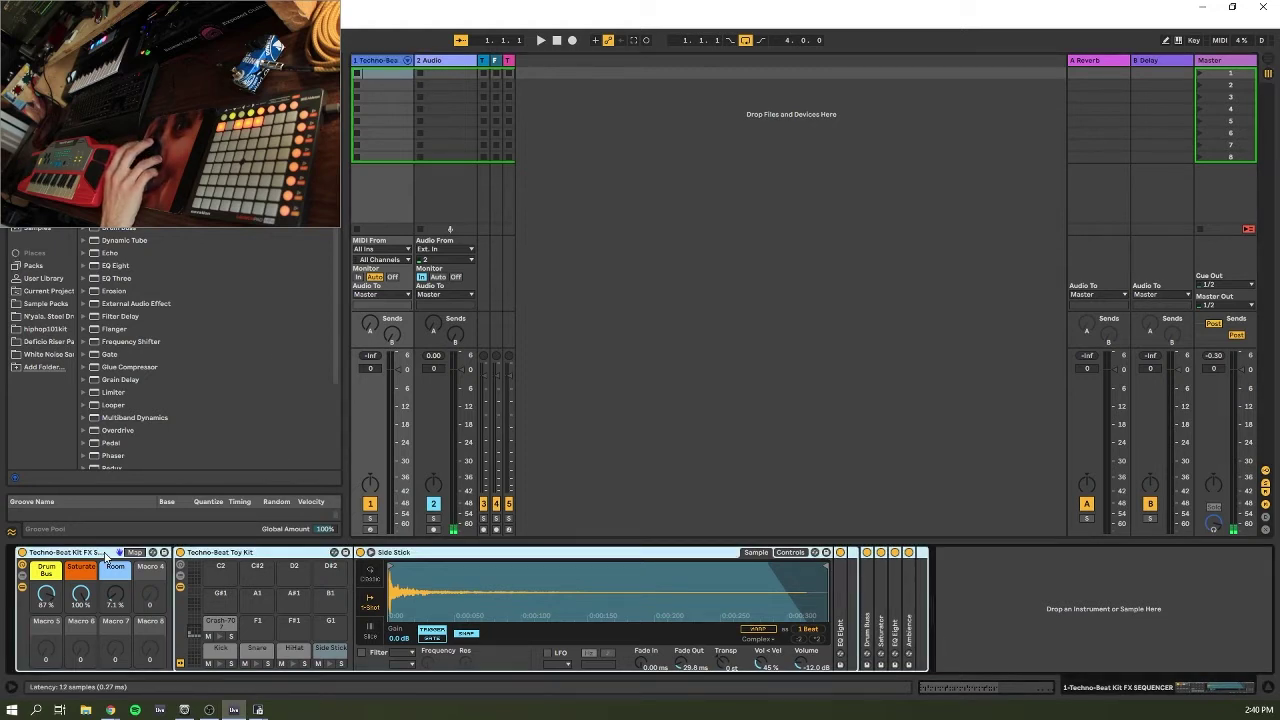
{"action": "left_click", "coordinate": [220, 624]}
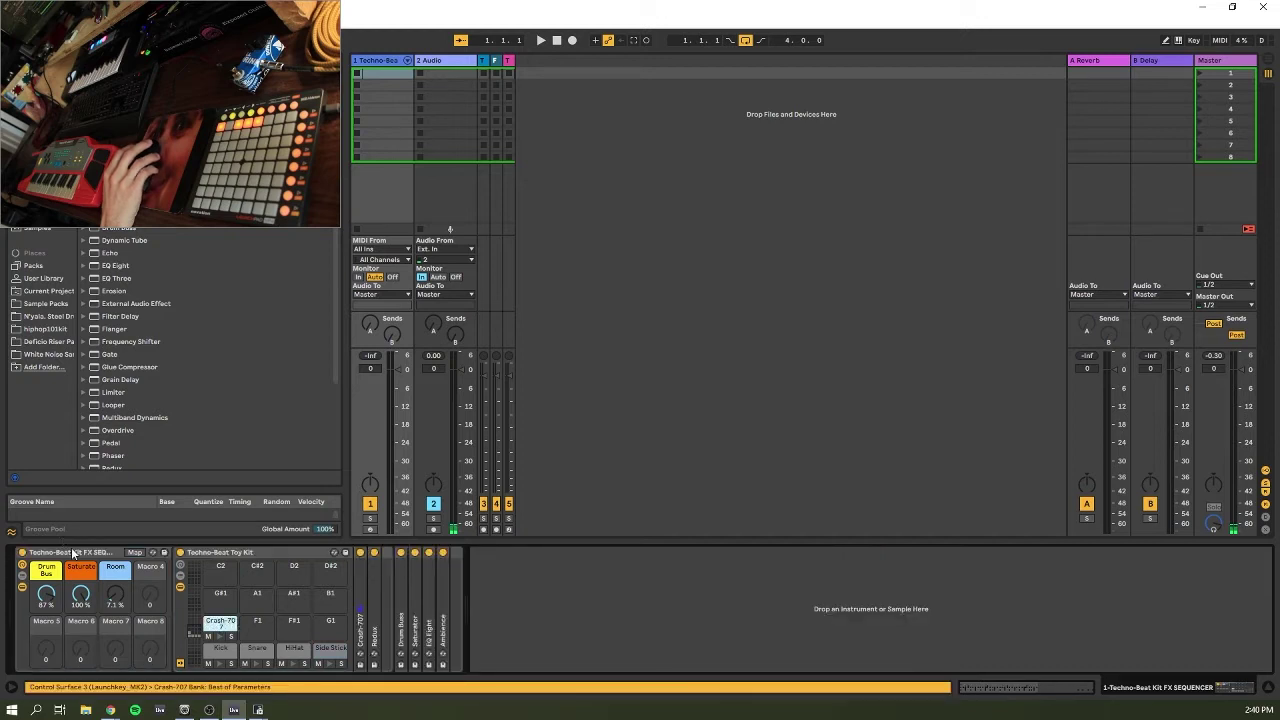
{"action": "left_click", "coordinate": [74, 554]}
{"action": "left_click", "coordinate": [260, 560]}
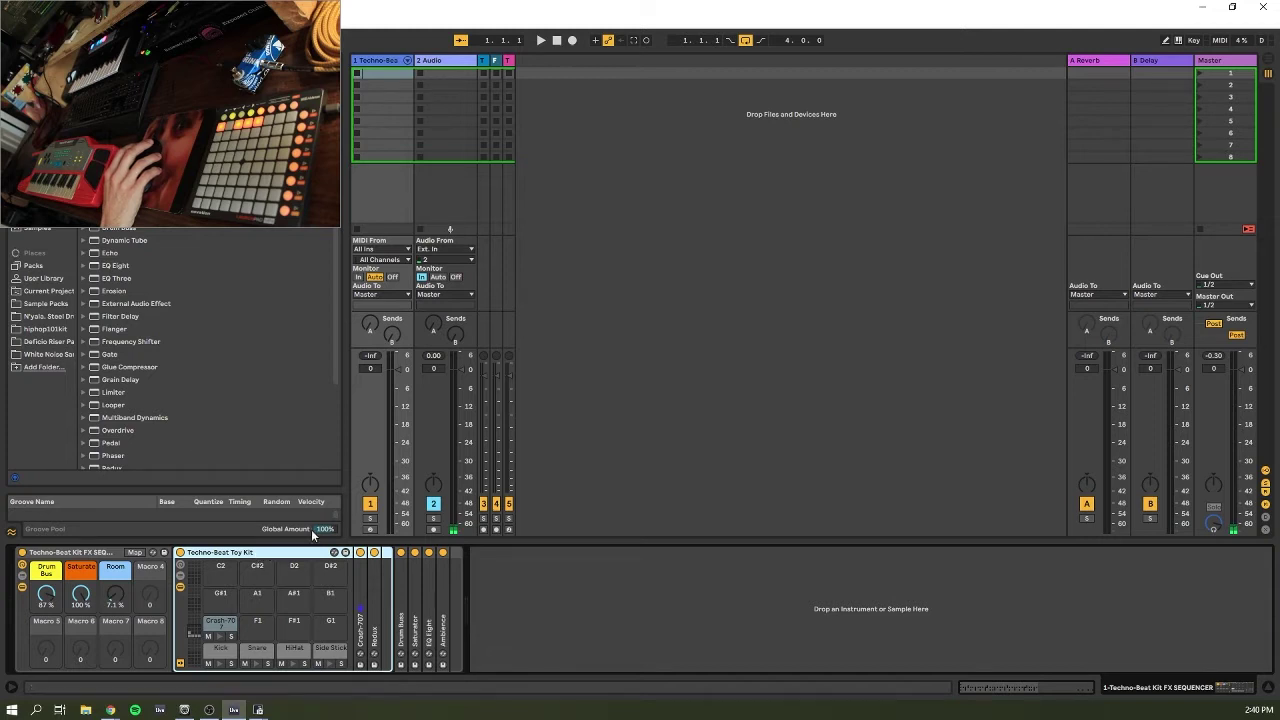
{"action": "left_click", "coordinate": [370, 531]}
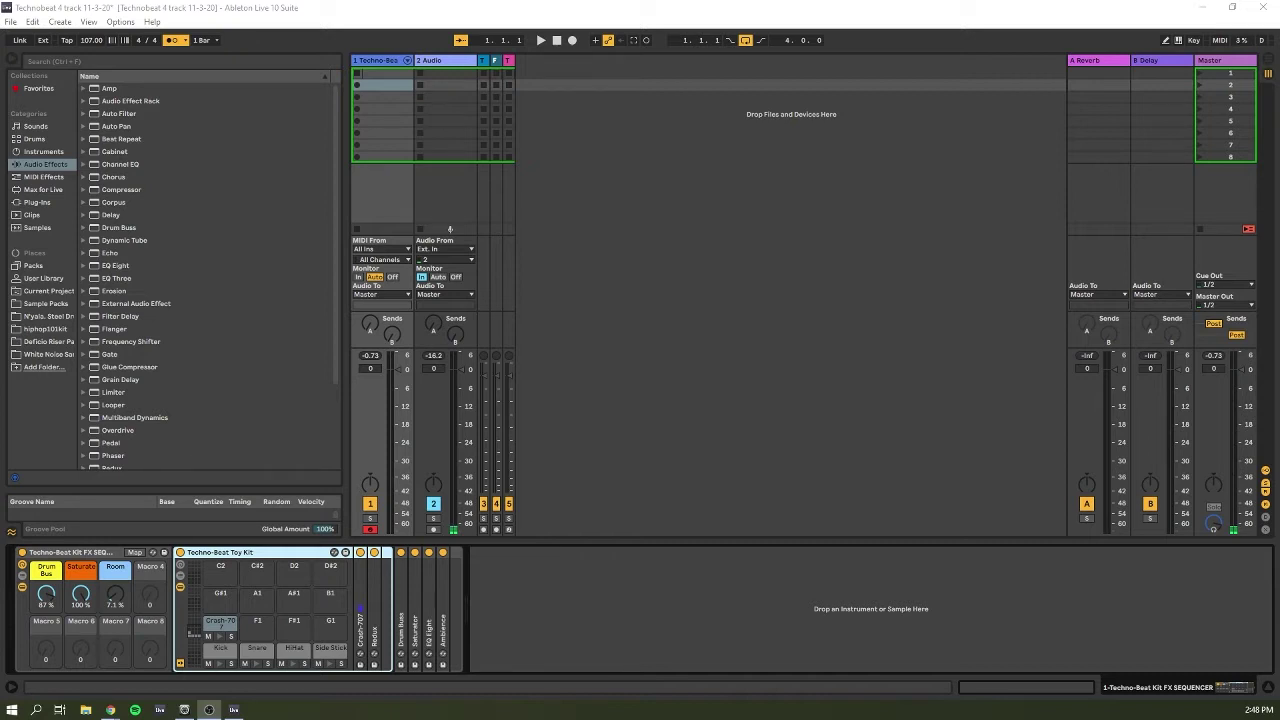
Open the recorded drum clip in the second slot of track 1 to show its notes, and launch it.
{"action": "left_click", "coordinate": [325, 7]}
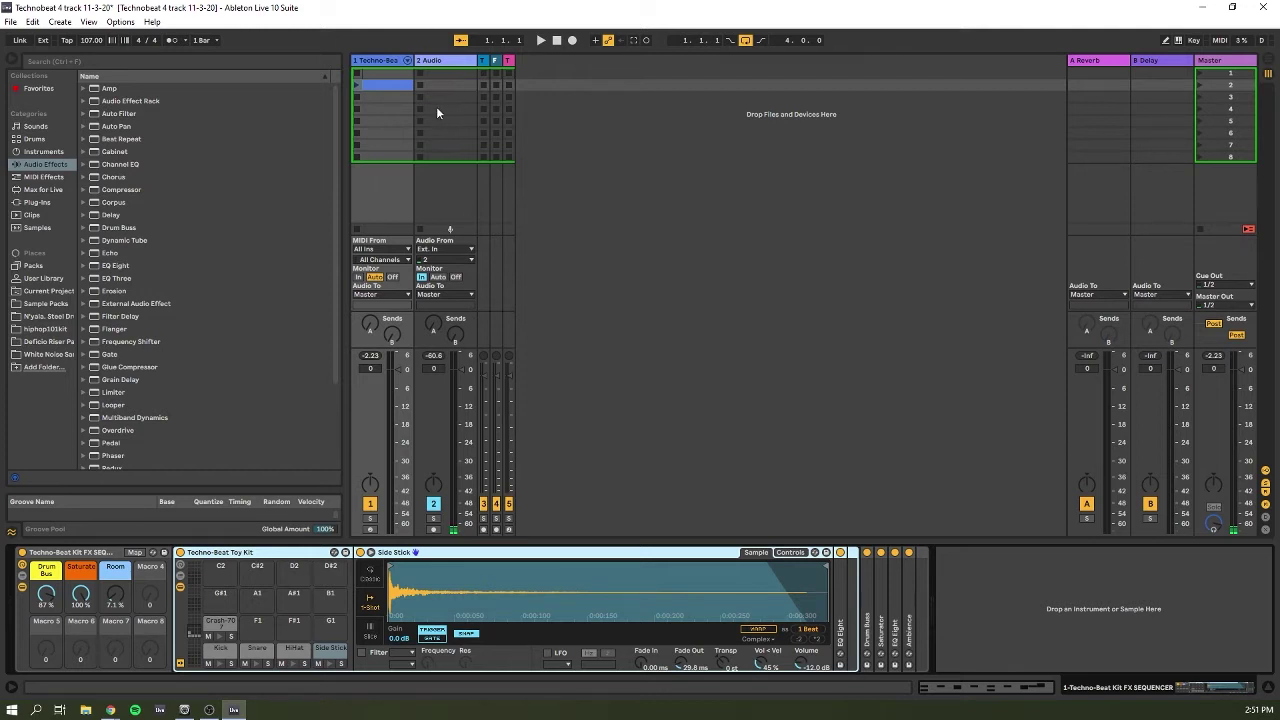
{"action": "left_click", "coordinate": [378, 85]}
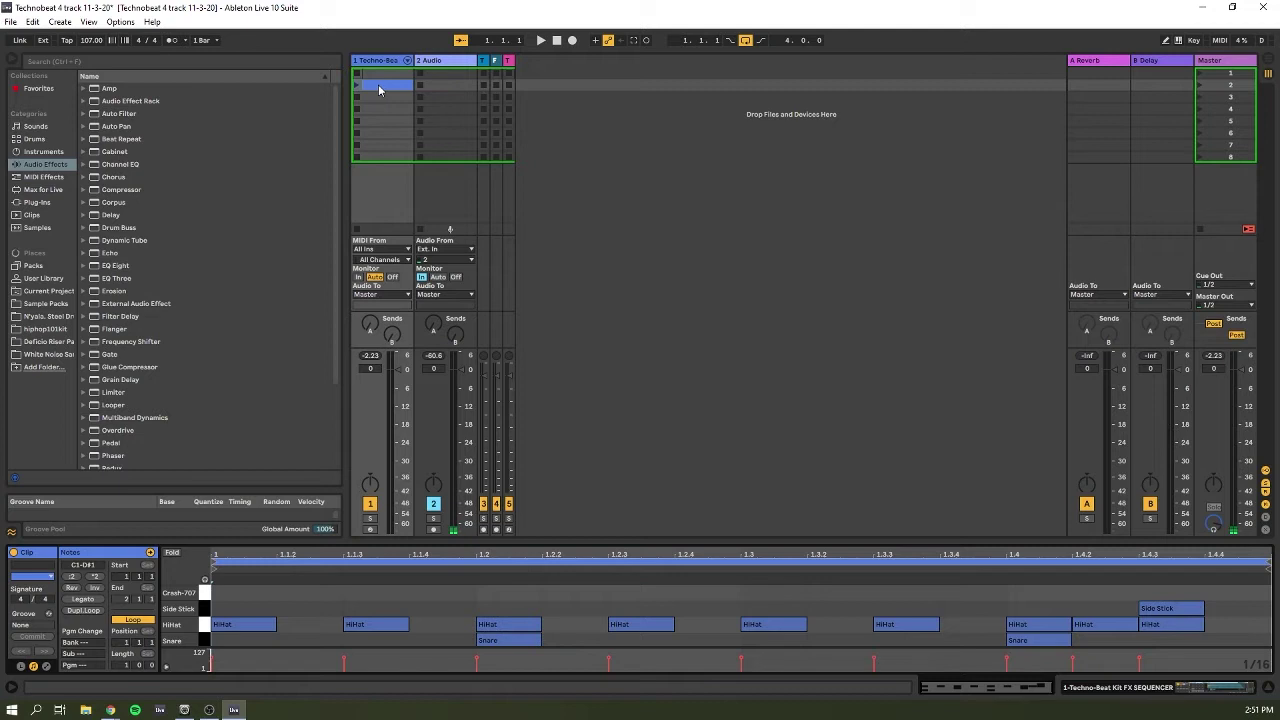
{"action": "left_click", "coordinate": [361, 86]}
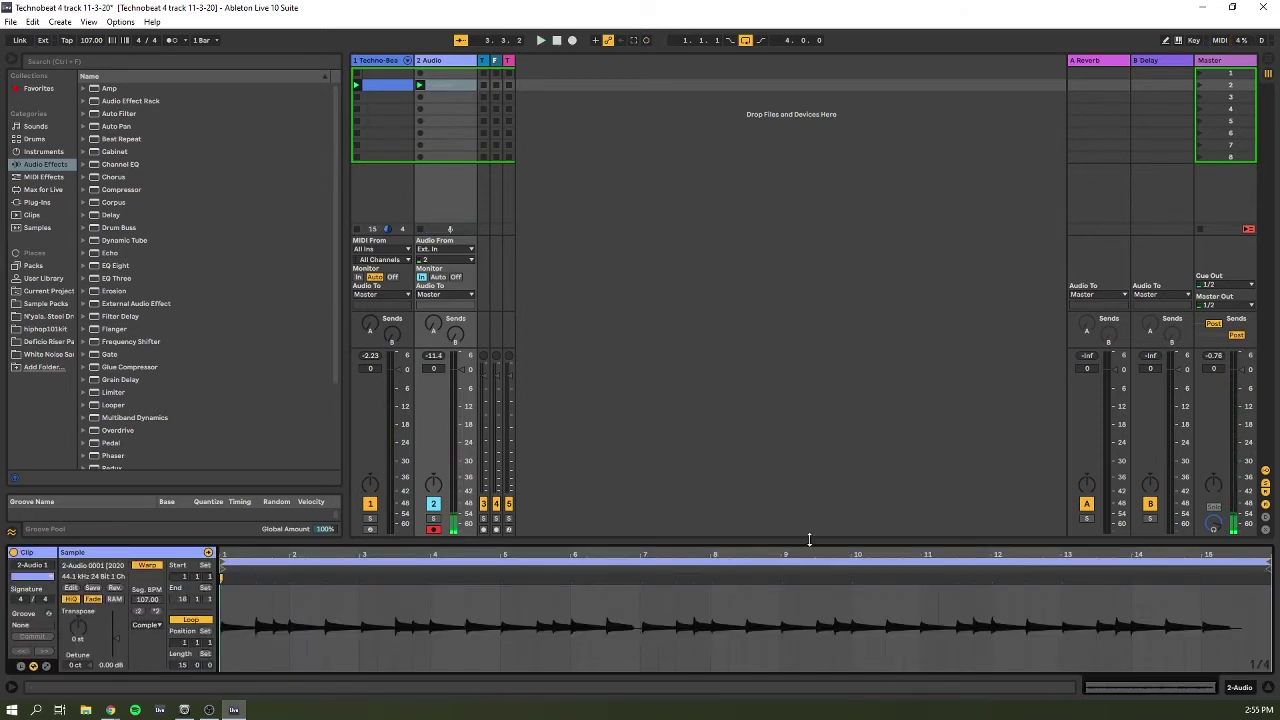
Enlarge the clip view for the 2-Audio 1 recording and add a Tuner to the second track.
{"action": "left_click_drag", "start_coordinate": [809, 540], "coordinate": [775, 381]}
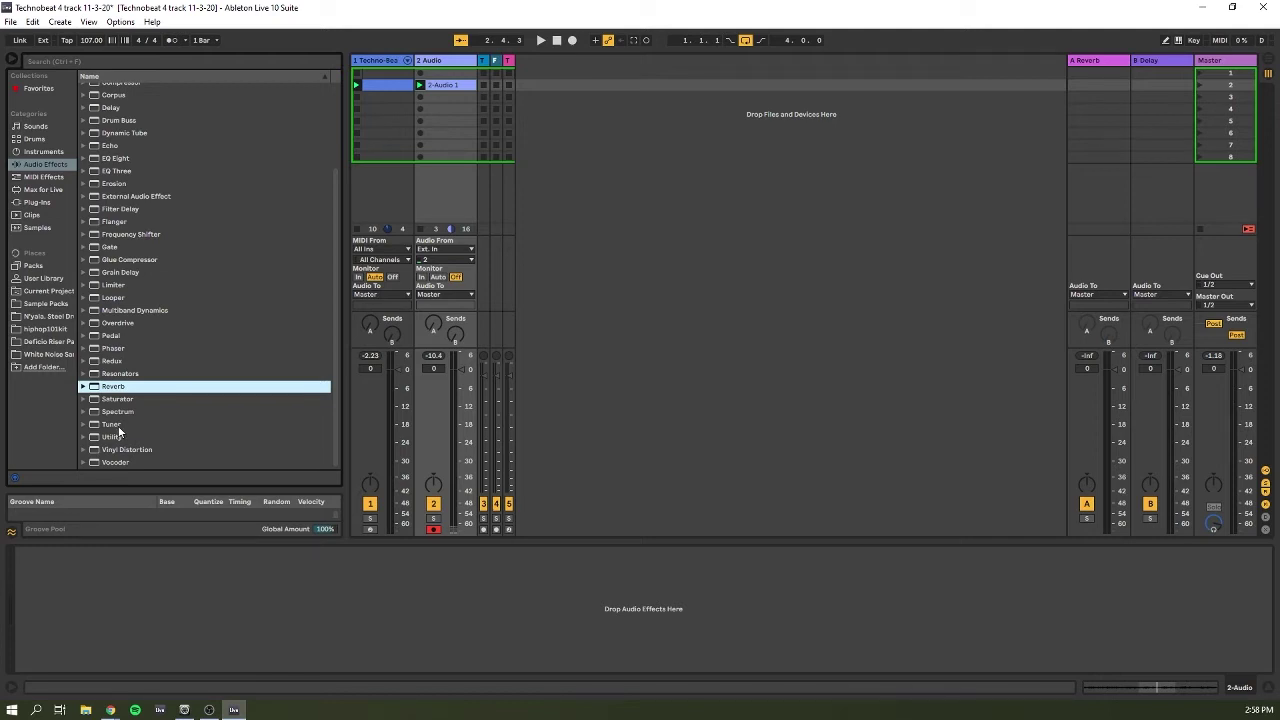
{"action": "left_click_drag", "start_coordinate": [115, 425], "coordinate": [272, 591]}
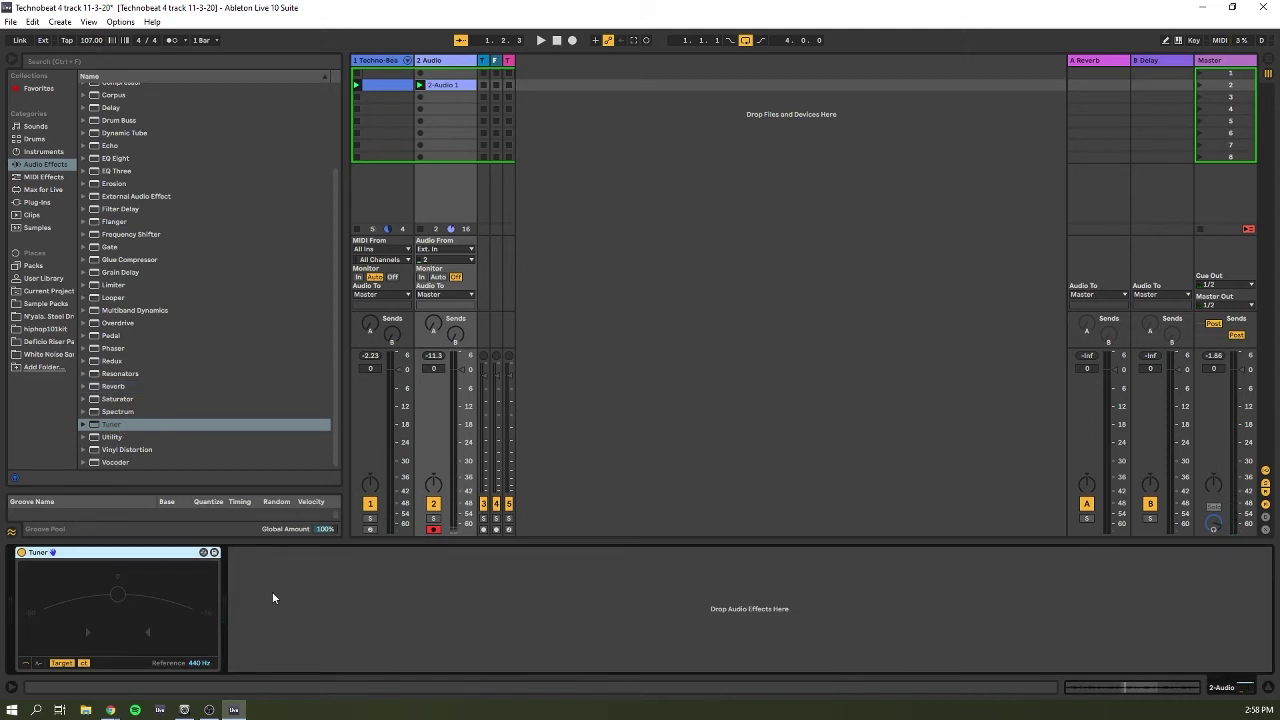
{"action": "key", "text": "shift+Tab"}
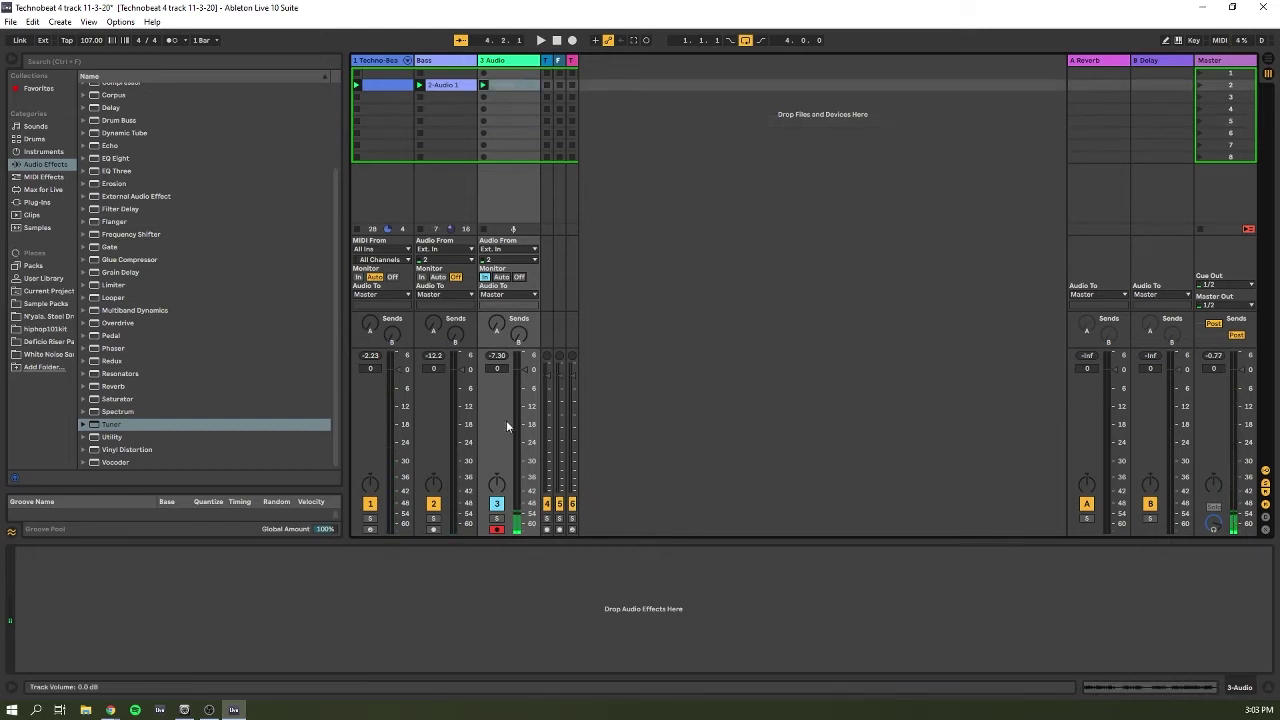
Set the third audio track's monitoring to Off and play back the Kalimba clip at the start of the arrangement.
{"action": "left_click", "coordinate": [519, 277]}
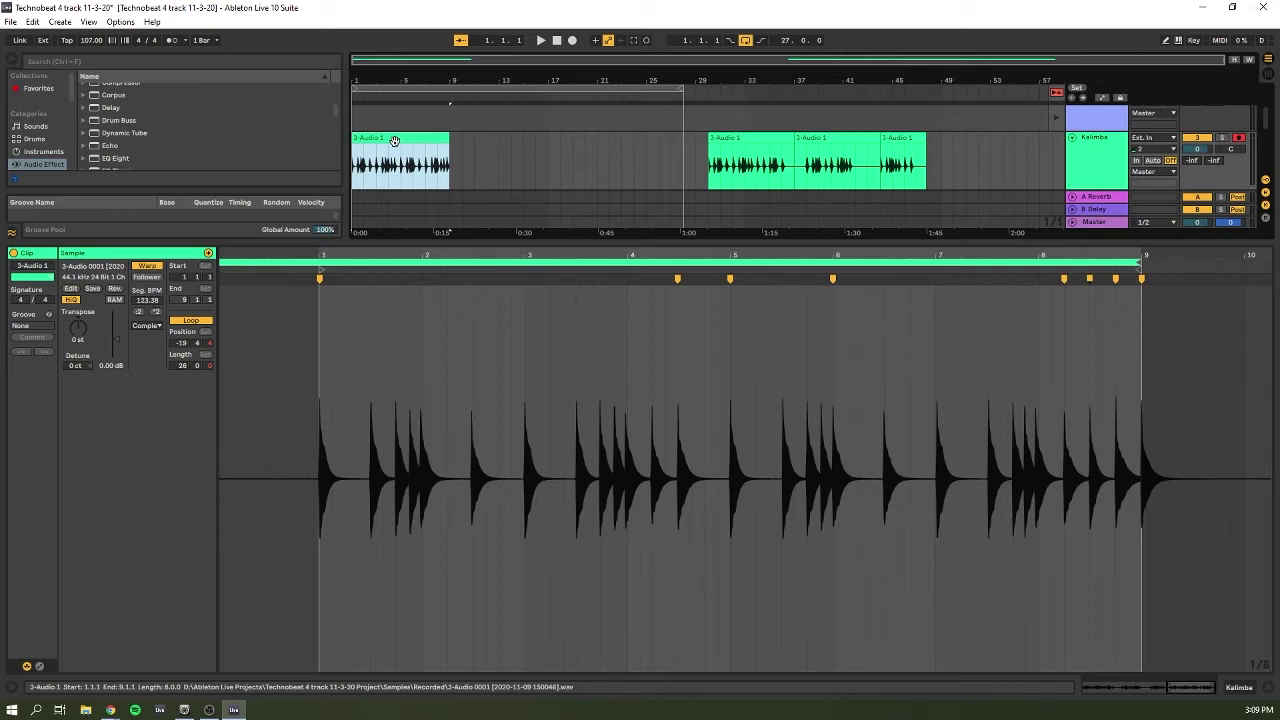
{"action": "key", "text": "space"}
{"action": "key", "text": "space"}
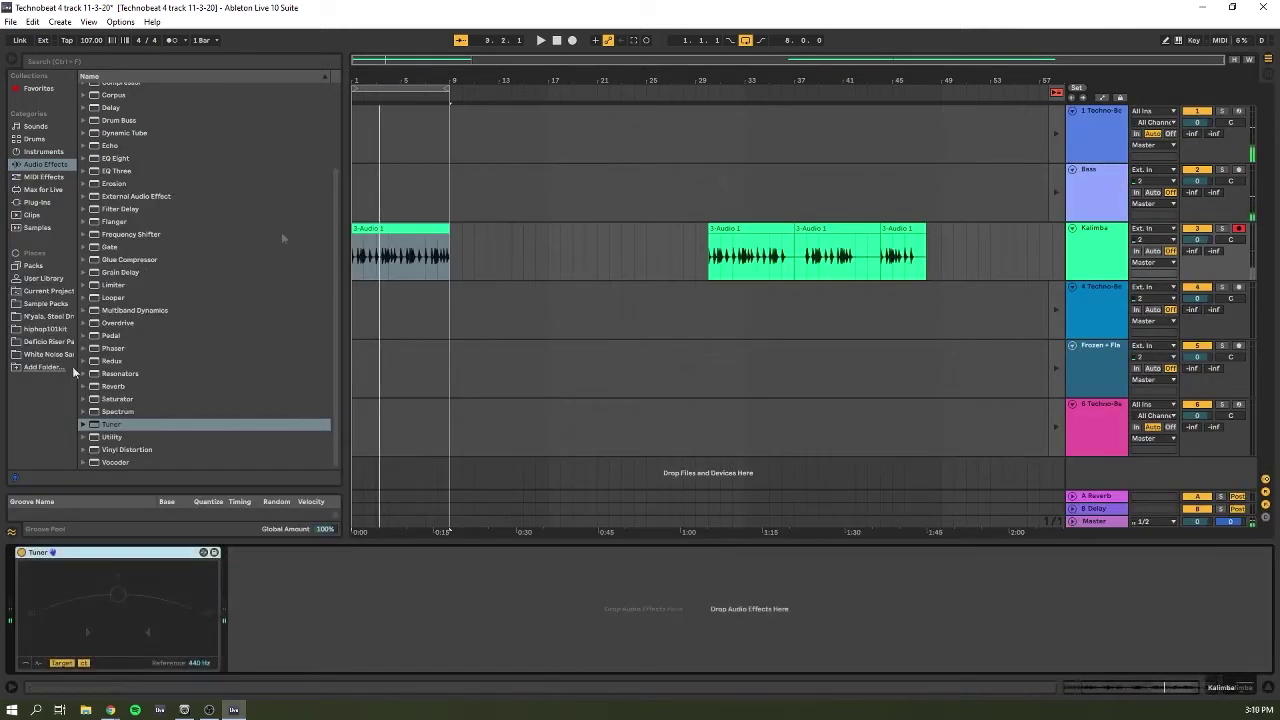
Deactivate the Kalimba clips between bars 27 and 50 in the arrangement and select the clip at bar 1.
{"action": "left_click", "coordinate": [380, 231]}
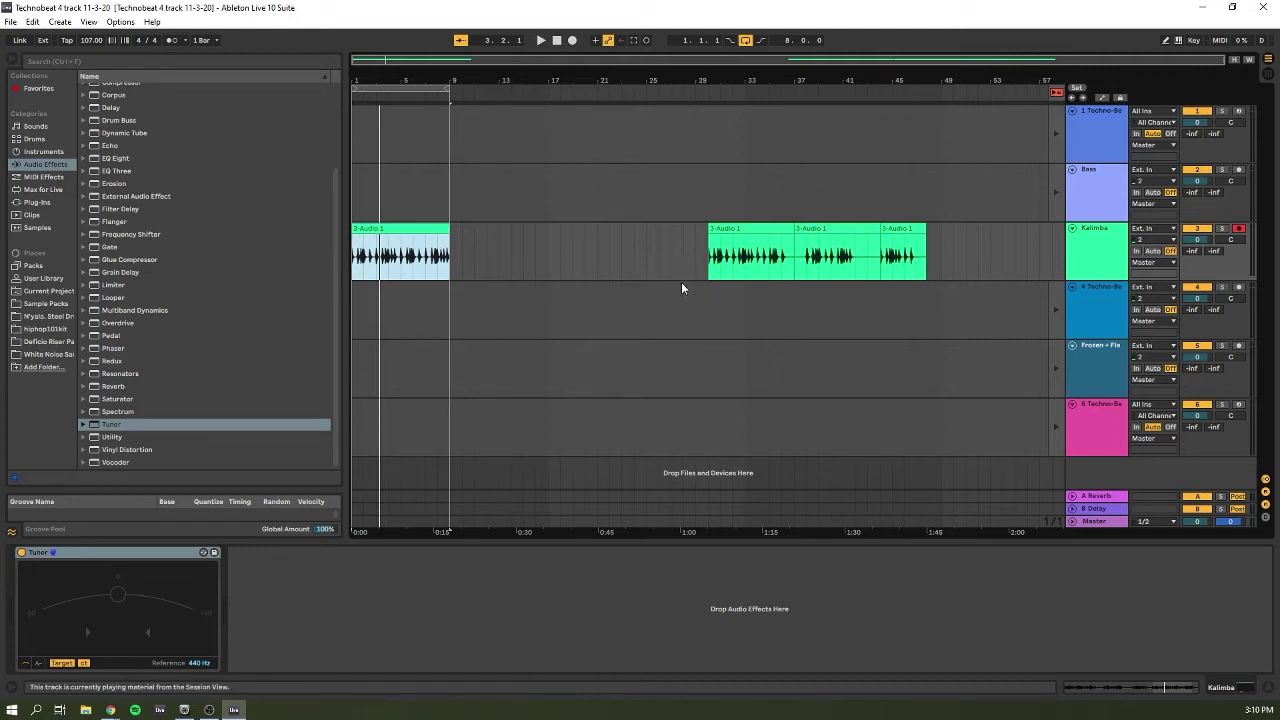
{"action": "left_click_drag", "start_coordinate": [678, 262], "coordinate": [951, 249]}
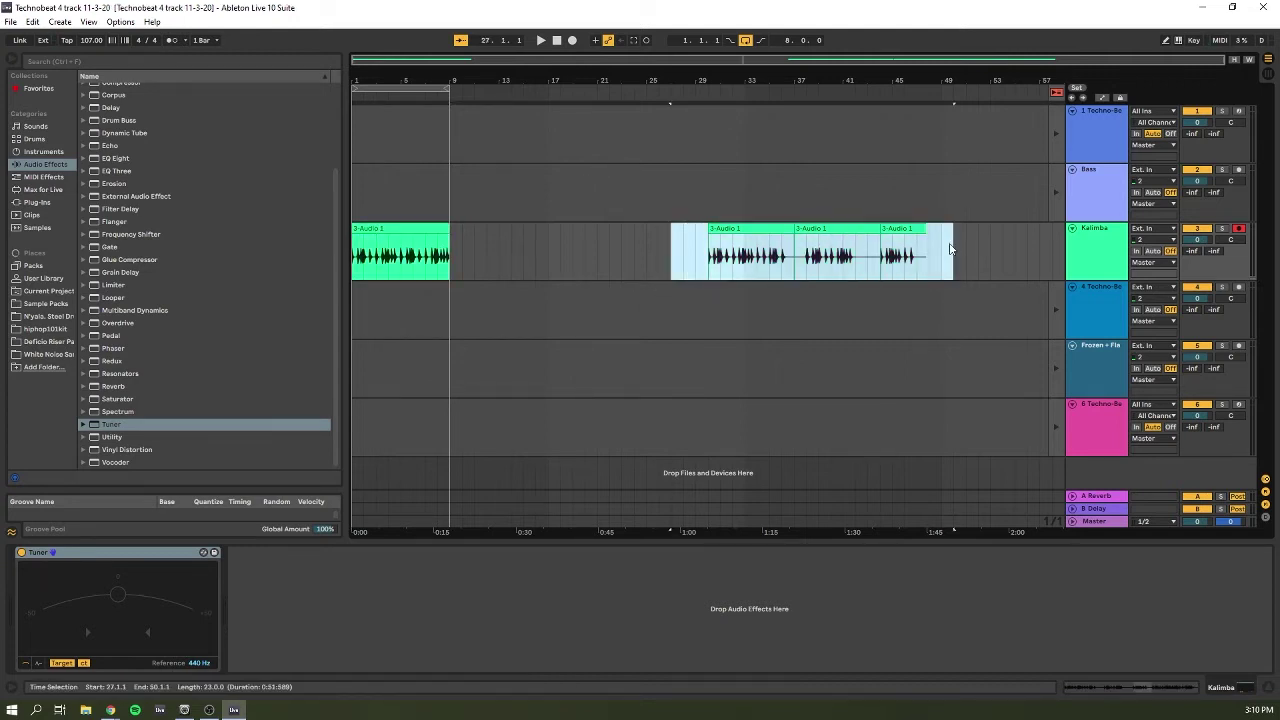
{"action": "key", "text": "Delete"}
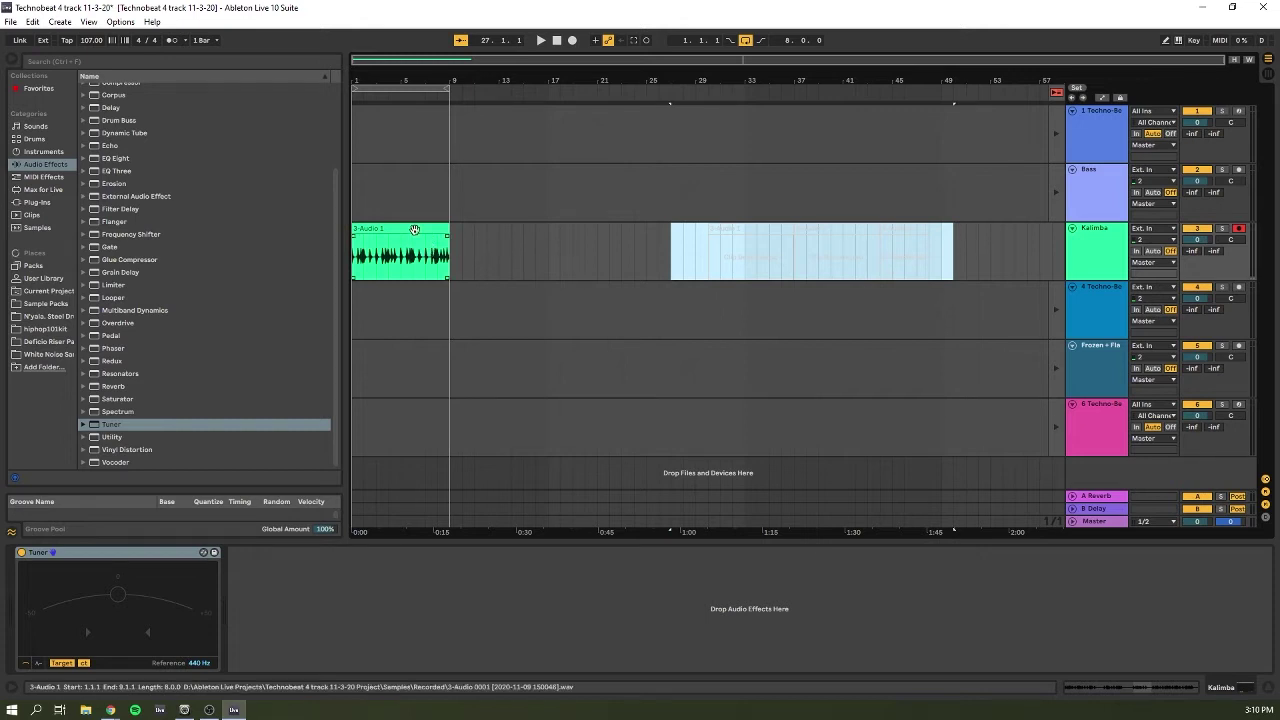
{"action": "left_click", "coordinate": [413, 229]}
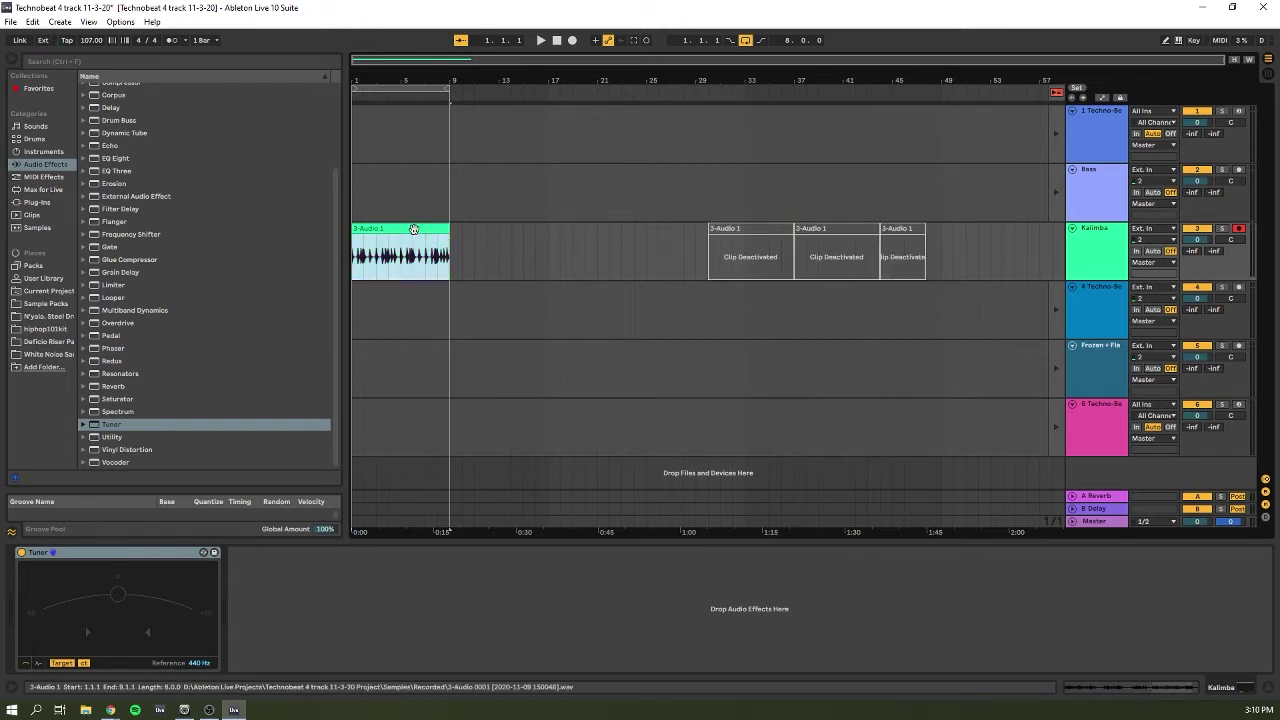
Open the Kalimba clip from Session view, play it, and insert a warp marker on the transient shortly before bar 4.
{"action": "key", "text": "Tab"}
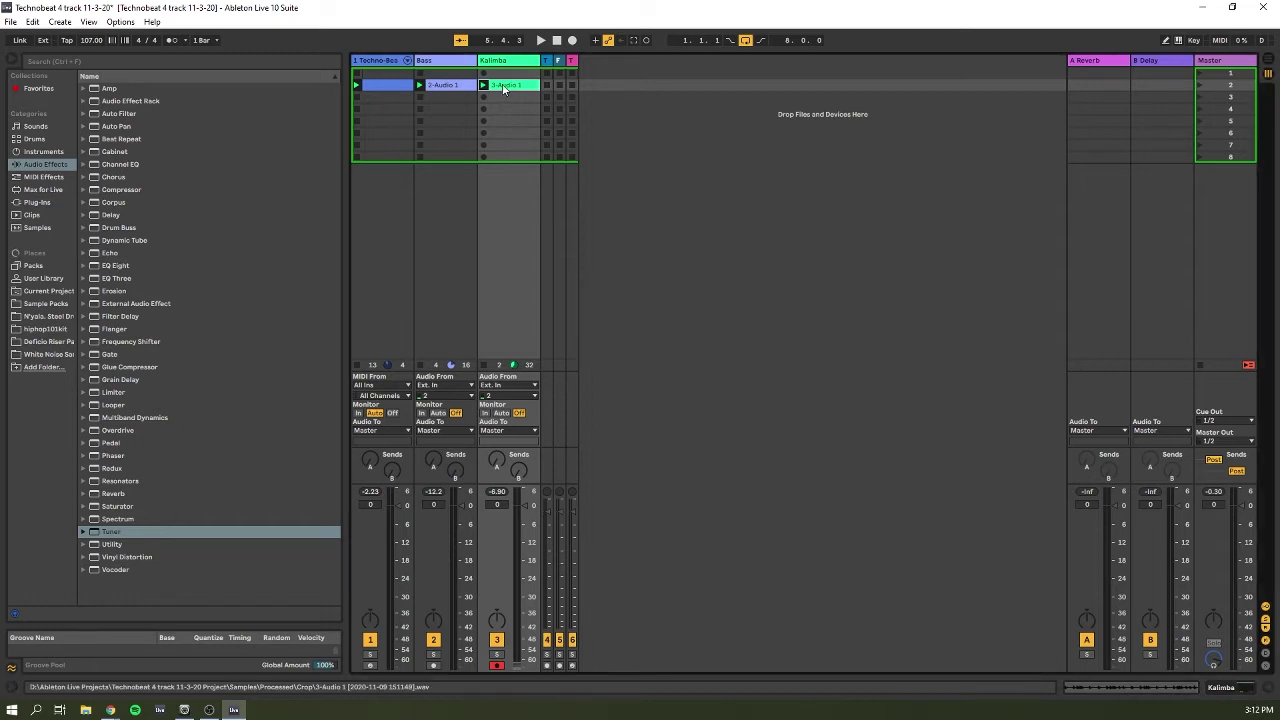
{"action": "double_click", "coordinate": [503, 89]}
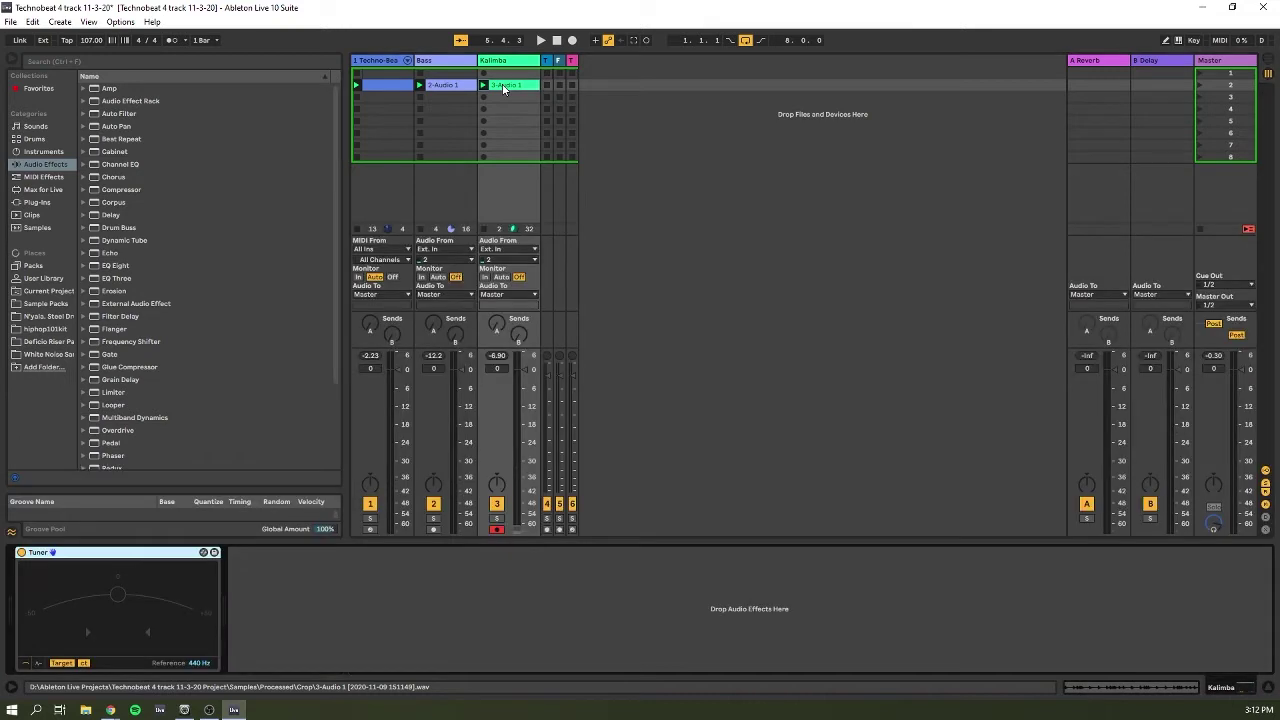
{"action": "left_click", "coordinate": [503, 89]}
{"action": "key", "text": "space"}
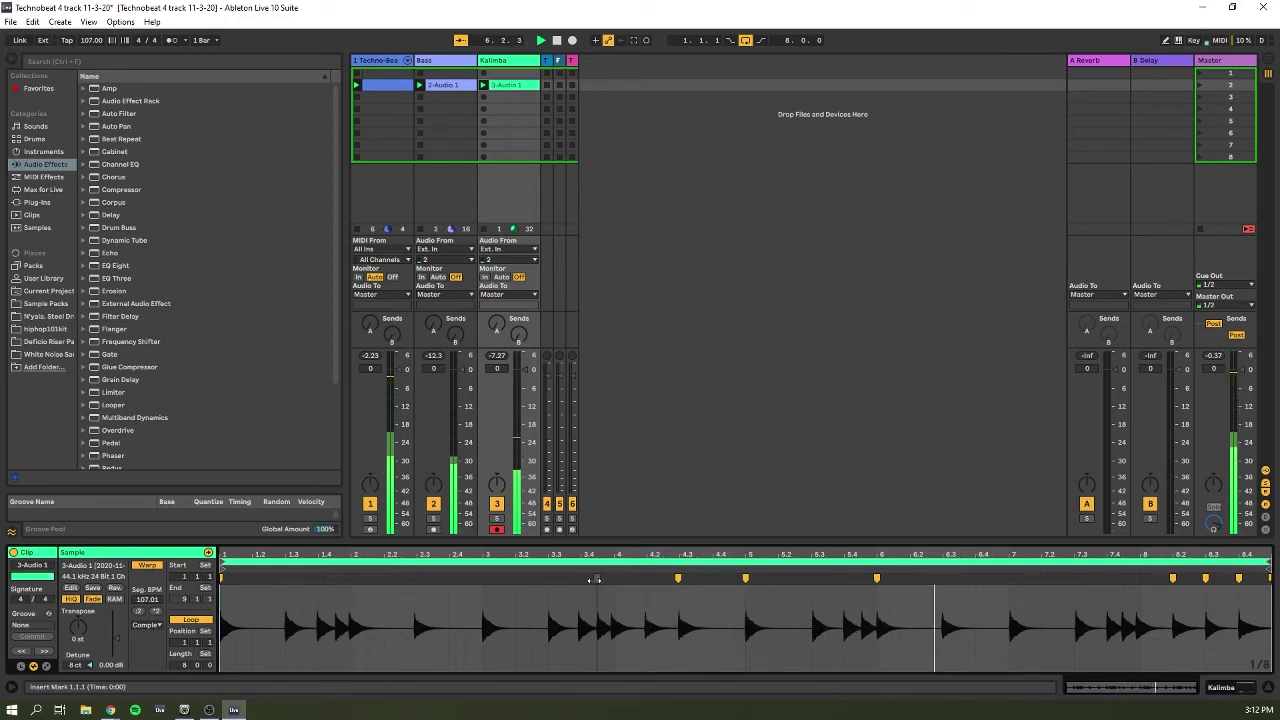
{"action": "double_click", "coordinate": [596, 579]}
{"action": "double_click", "coordinate": [597, 579]}
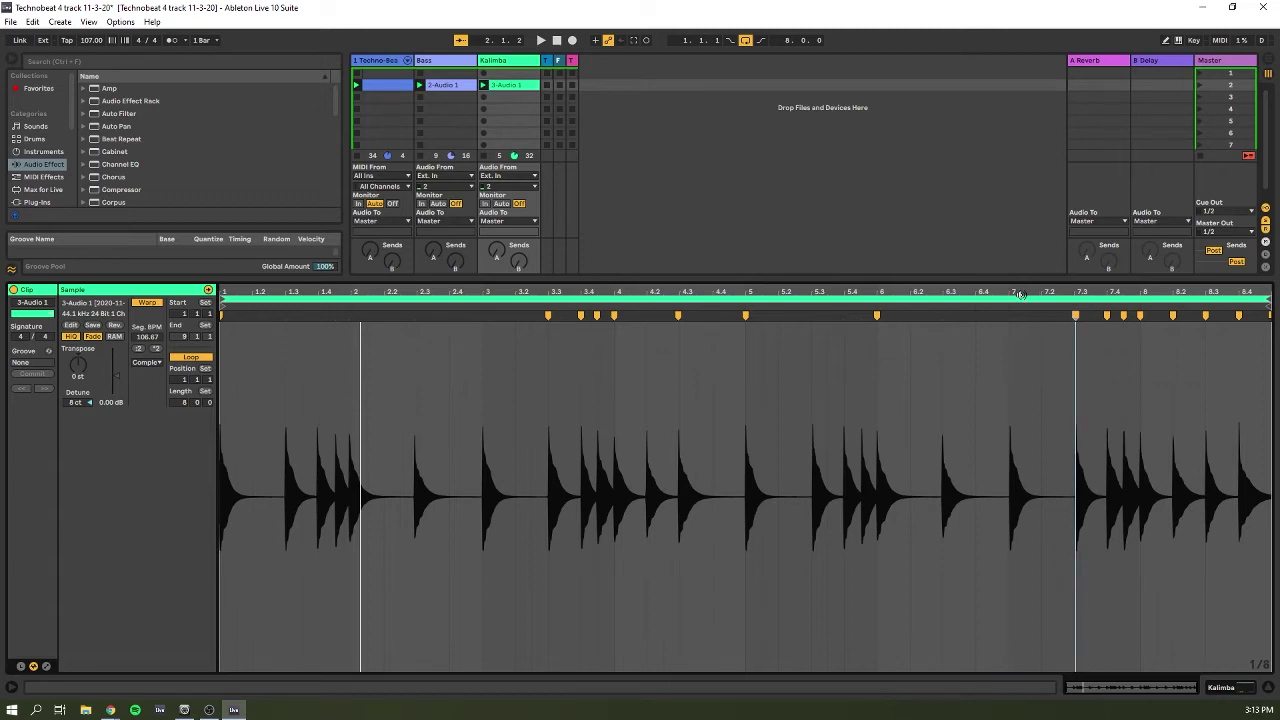
Add EQ Eight after the Tuner on the Kalimba track and play the clips through it.
{"action": "key", "text": "shift+Tab"}
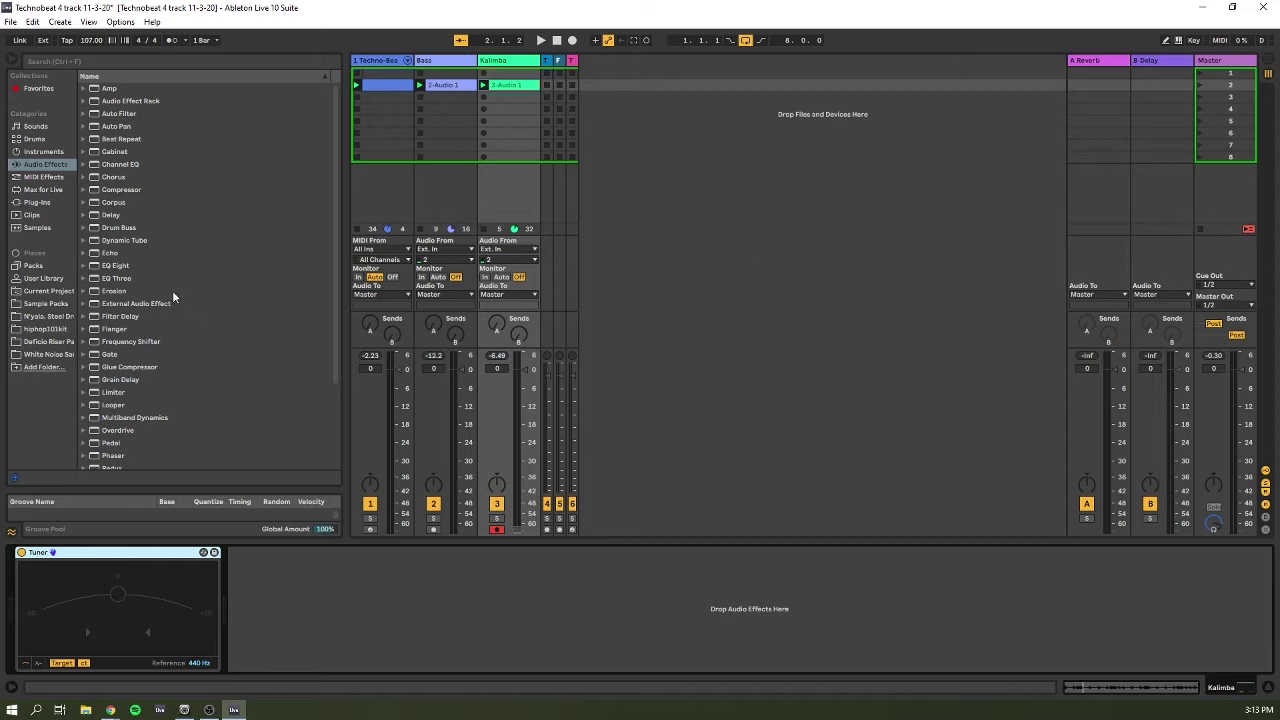
{"action": "mouse_move", "coordinate": [125, 269]}
{"action": "left_mouse_down"}
{"action": "mouse_move", "coordinate": [142, 267]}
{"action": "mouse_move", "coordinate": [308, 436]}
{"action": "mouse_move", "coordinate": [401, 621]}
{"action": "left_mouse_up"}
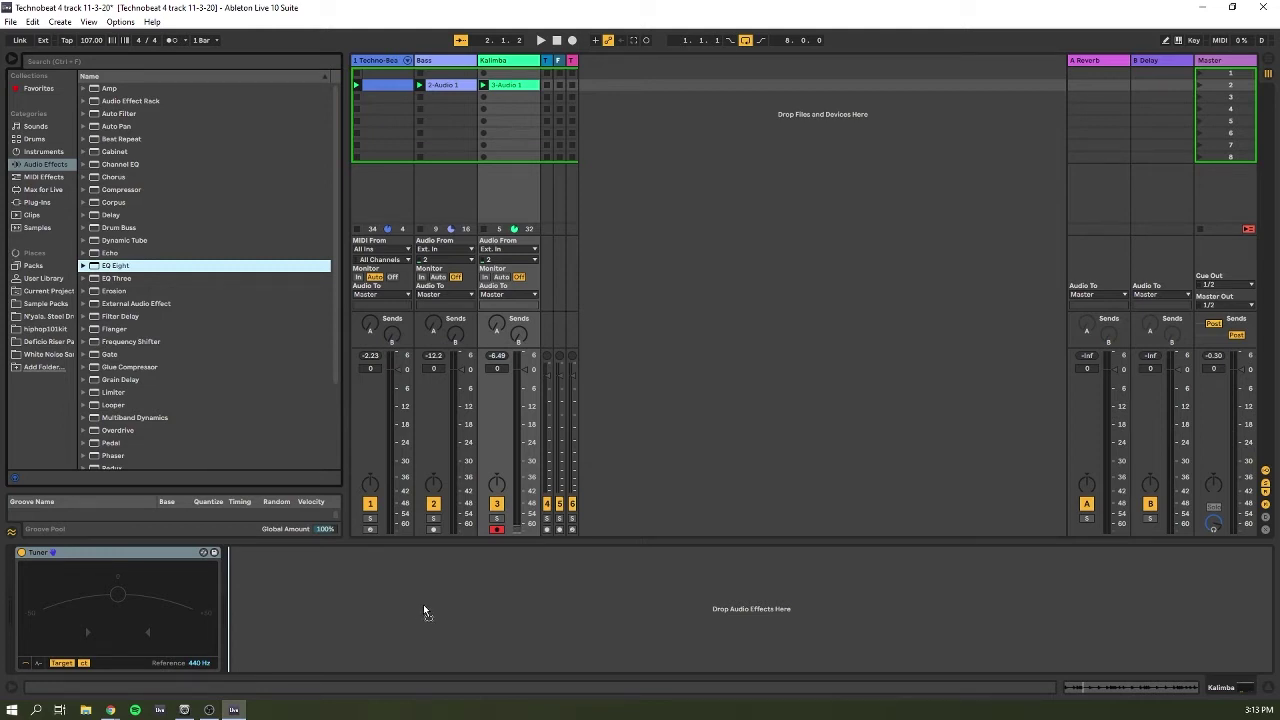
{"action": "left_click_drag", "start_coordinate": [423, 604], "coordinate": [423, 606]}
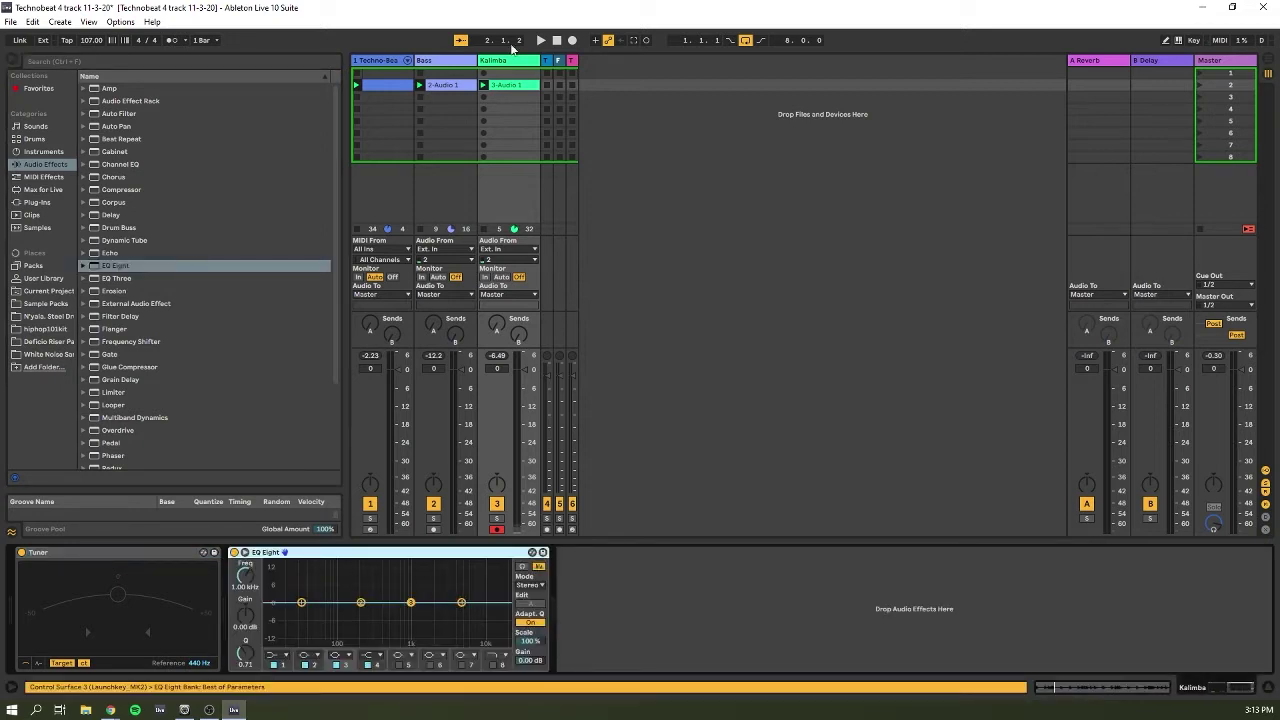
{"action": "left_click", "coordinate": [540, 40]}
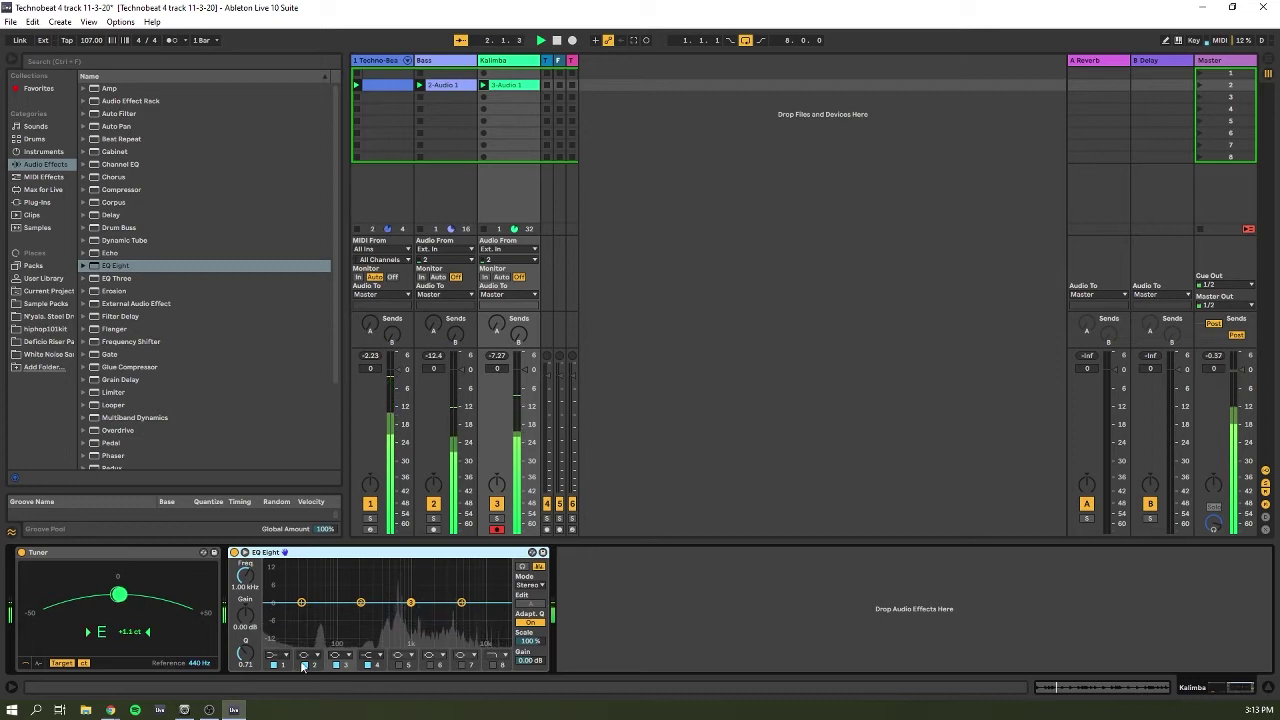
{"action": "key", "text": "space"}
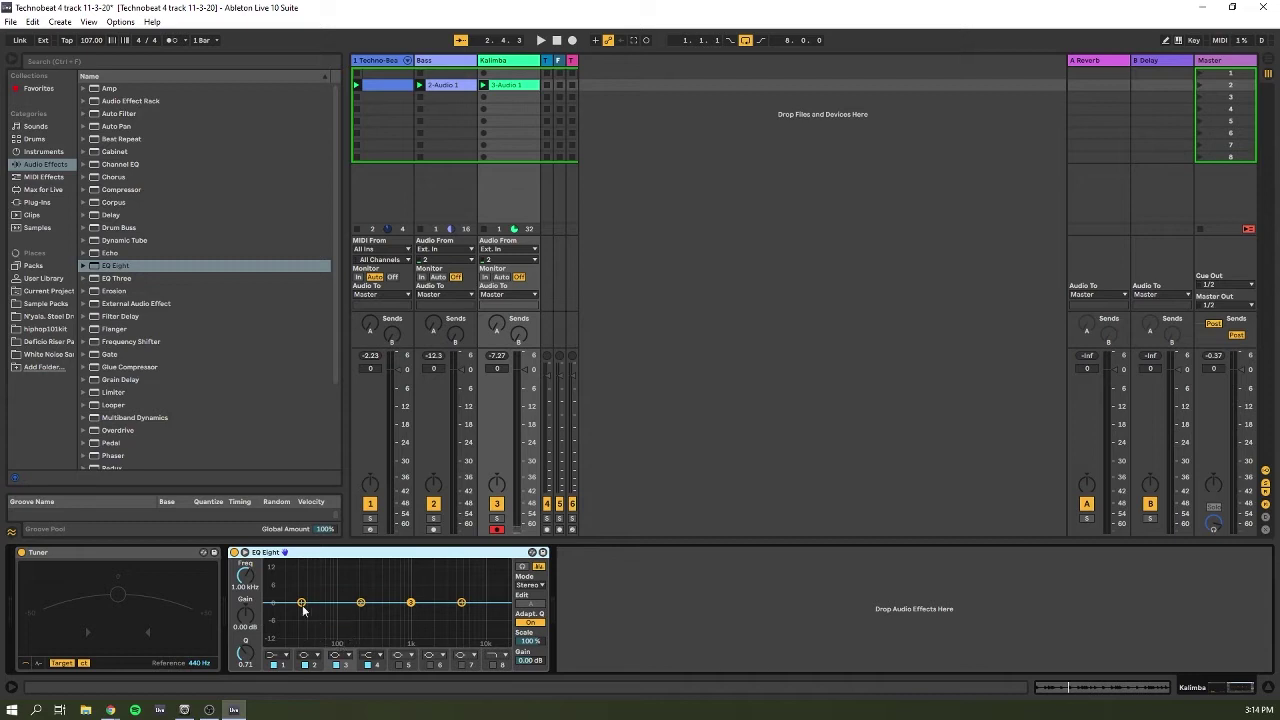
{"action": "key", "text": "space"}
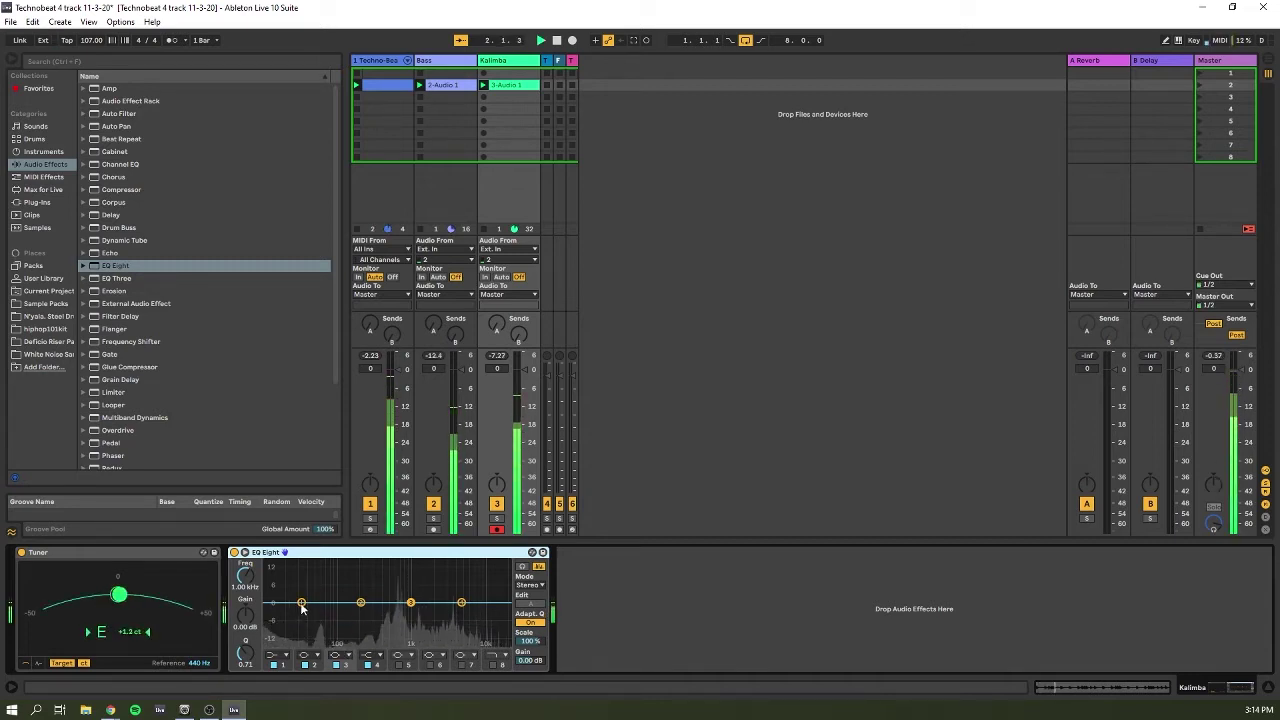
Change EQ Eight band 1 on the Kalimba track to a steep low-cut filter at 271 Hz.
{"action": "left_click", "coordinate": [285, 655]}
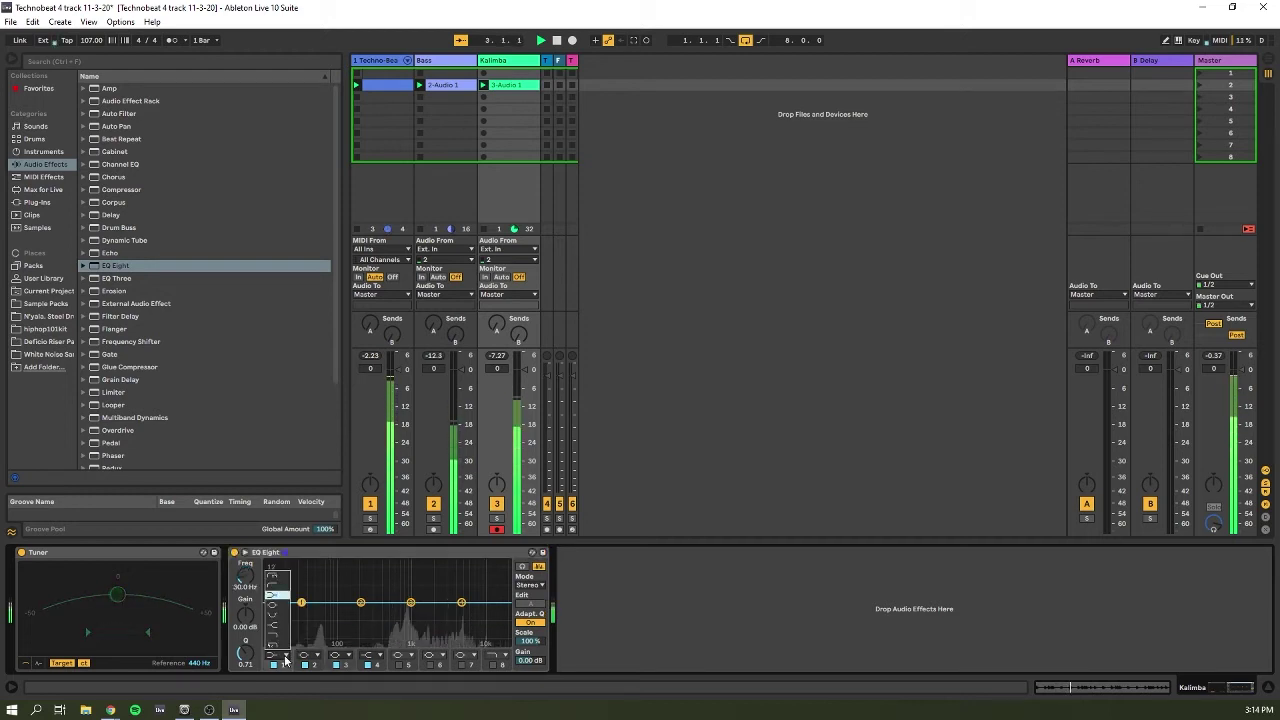
{"action": "left_click", "coordinate": [278, 580]}
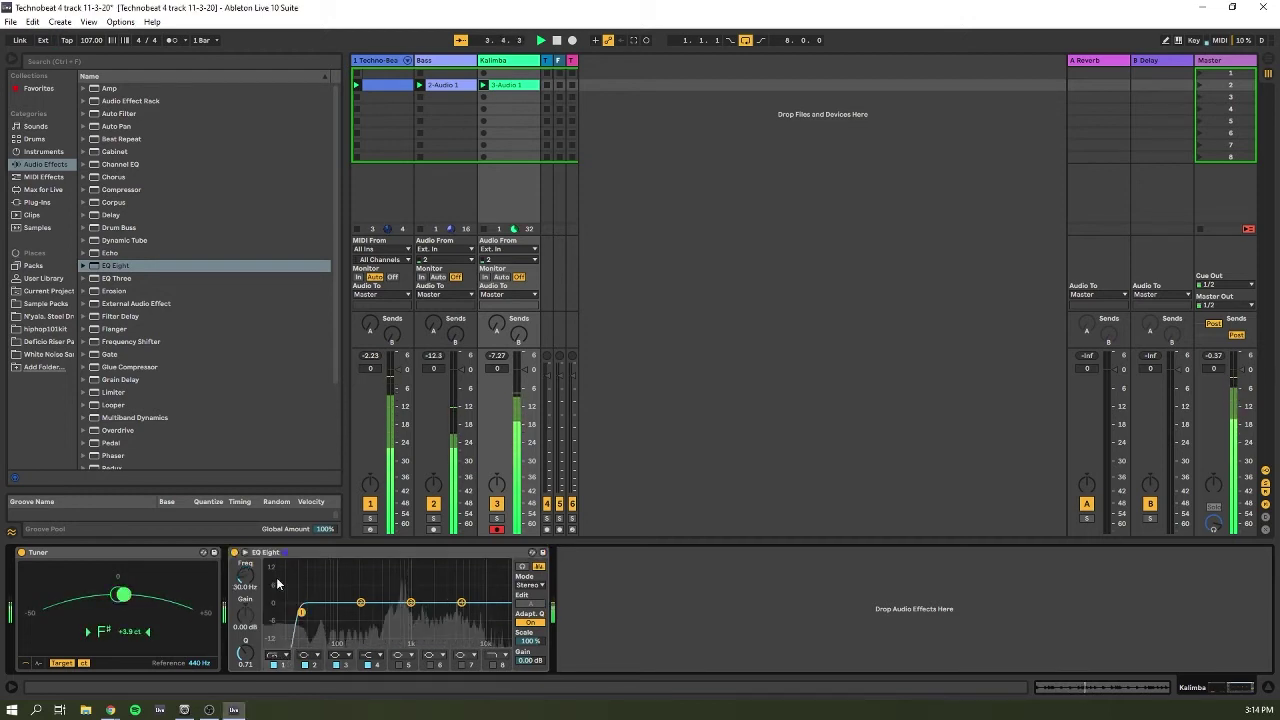
{"action": "left_click_drag", "start_coordinate": [237, 583], "coordinate": [237, 514]}
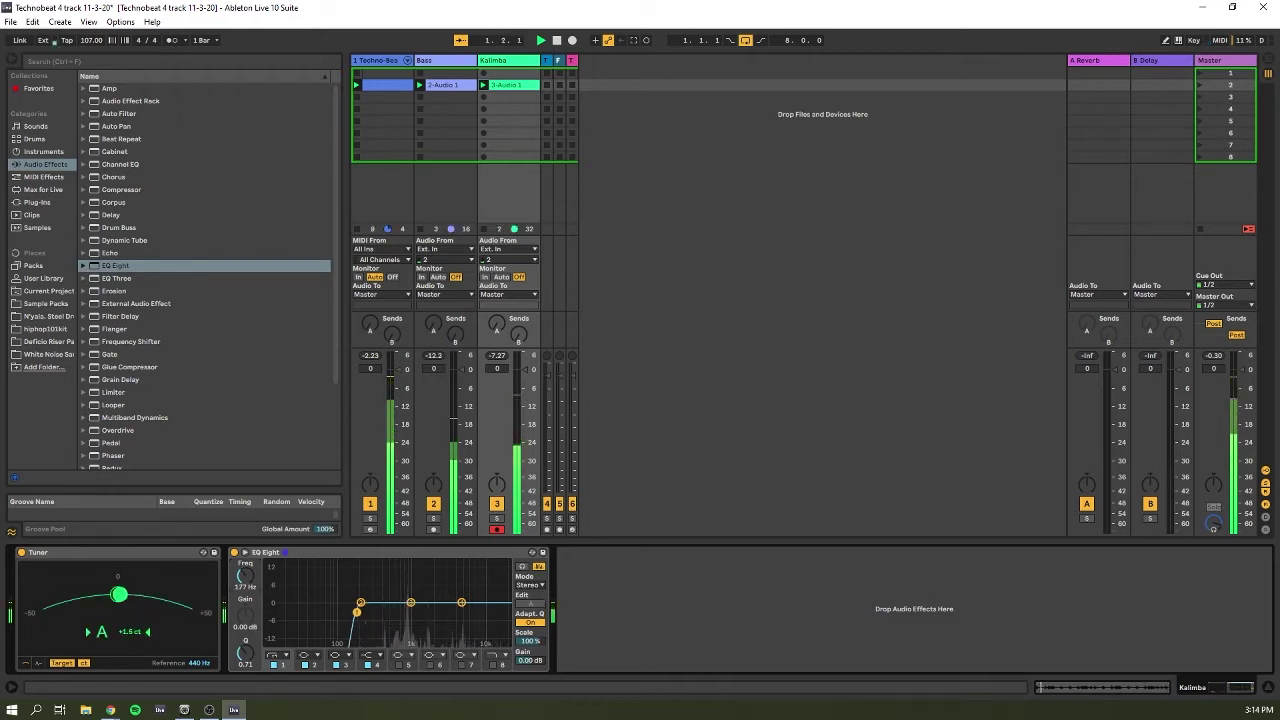
{"action": "left_click_drag", "start_coordinate": [244, 576], "coordinate": [244, 556]}
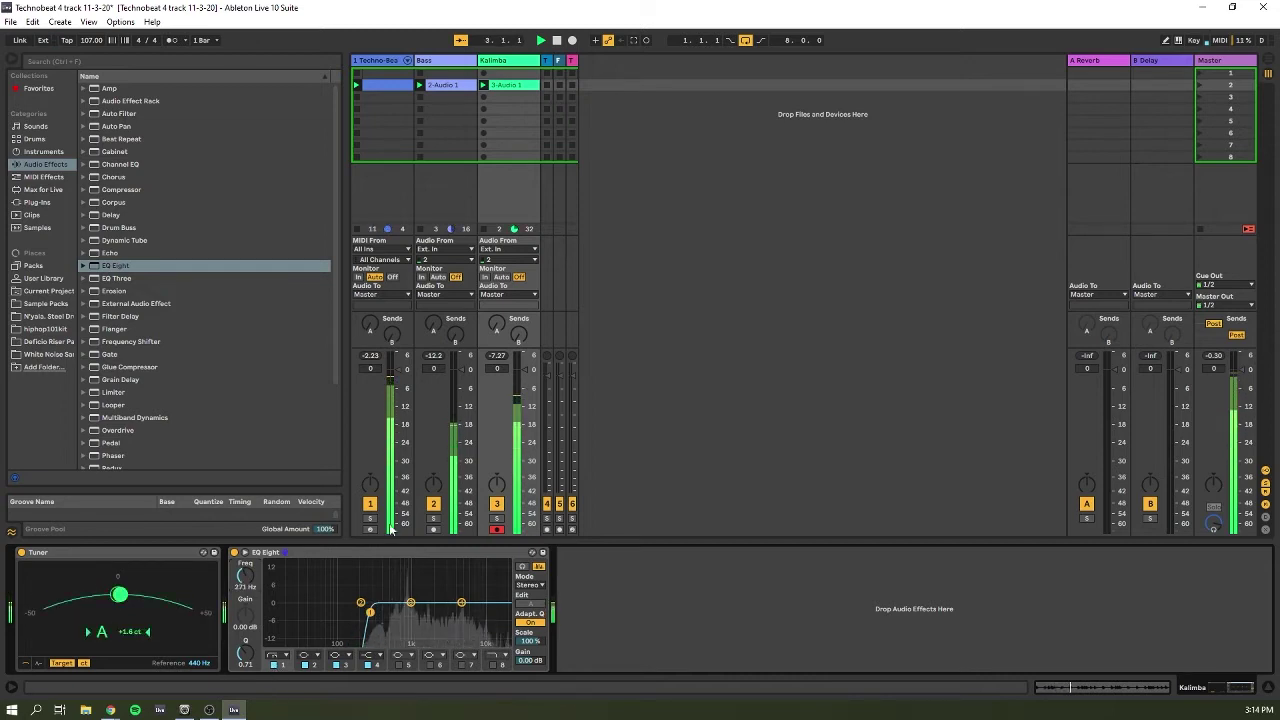
Solo the Kalimba track to compare EQ Eight bypassed and active, and disable the equalizer's band 2.
{"action": "left_click", "coordinate": [497, 518]}
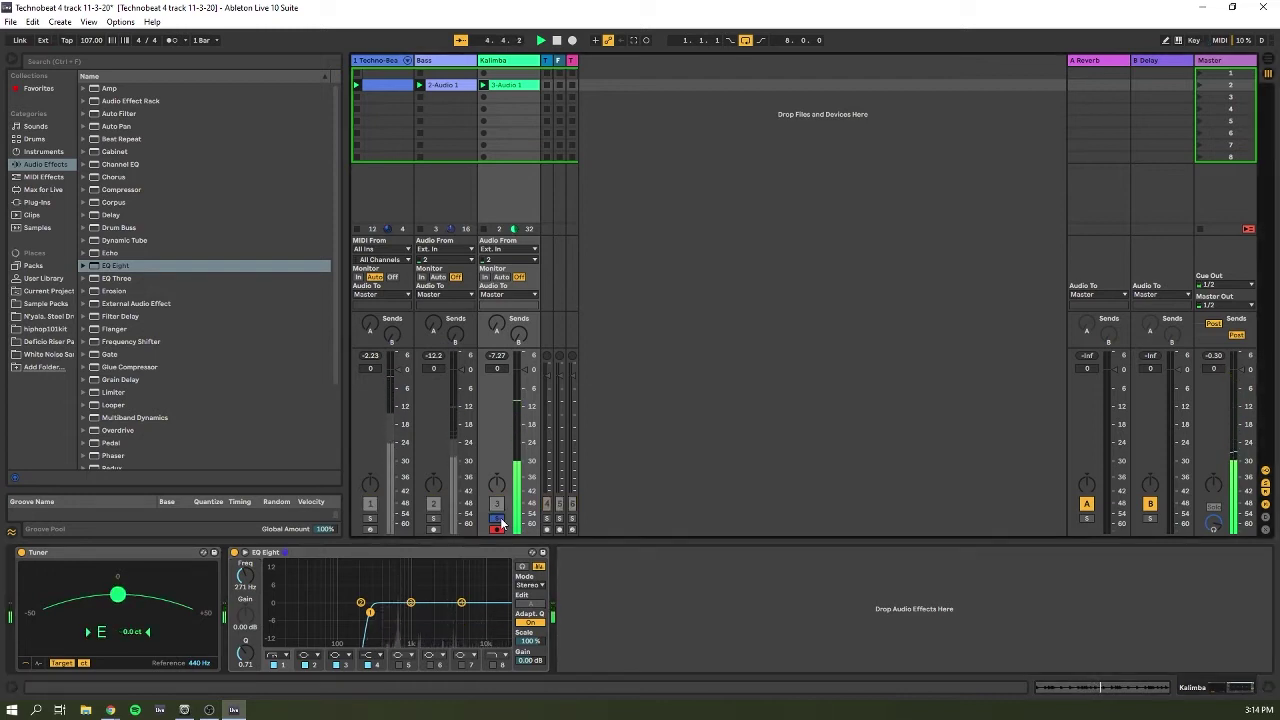
{"action": "left_click", "coordinate": [235, 554]}
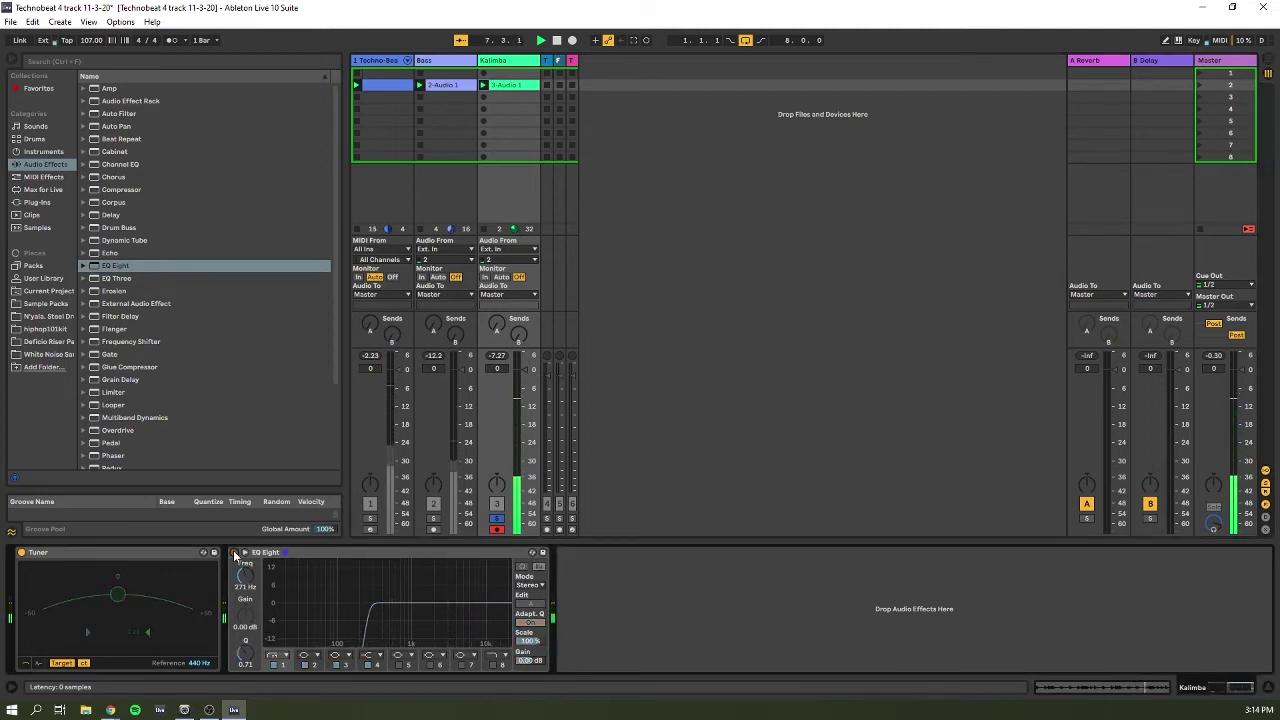
{"action": "left_click", "coordinate": [235, 554]}
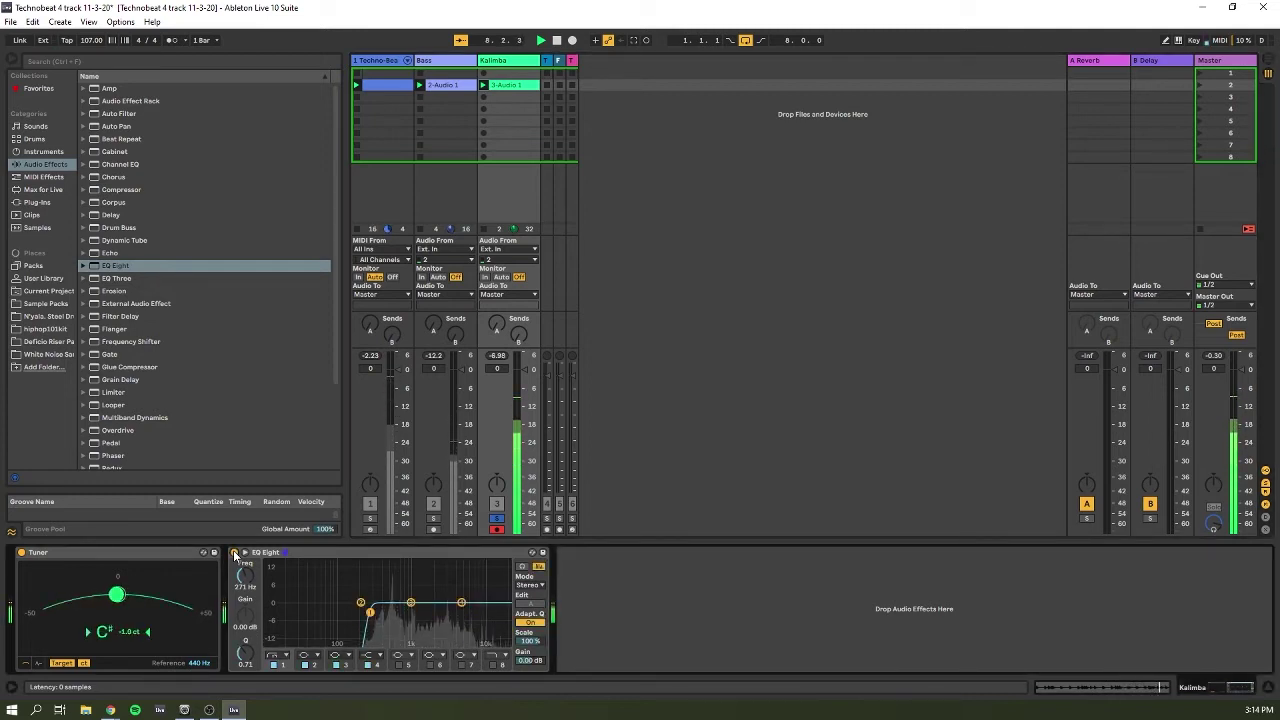
{"action": "left_click", "coordinate": [304, 665]}
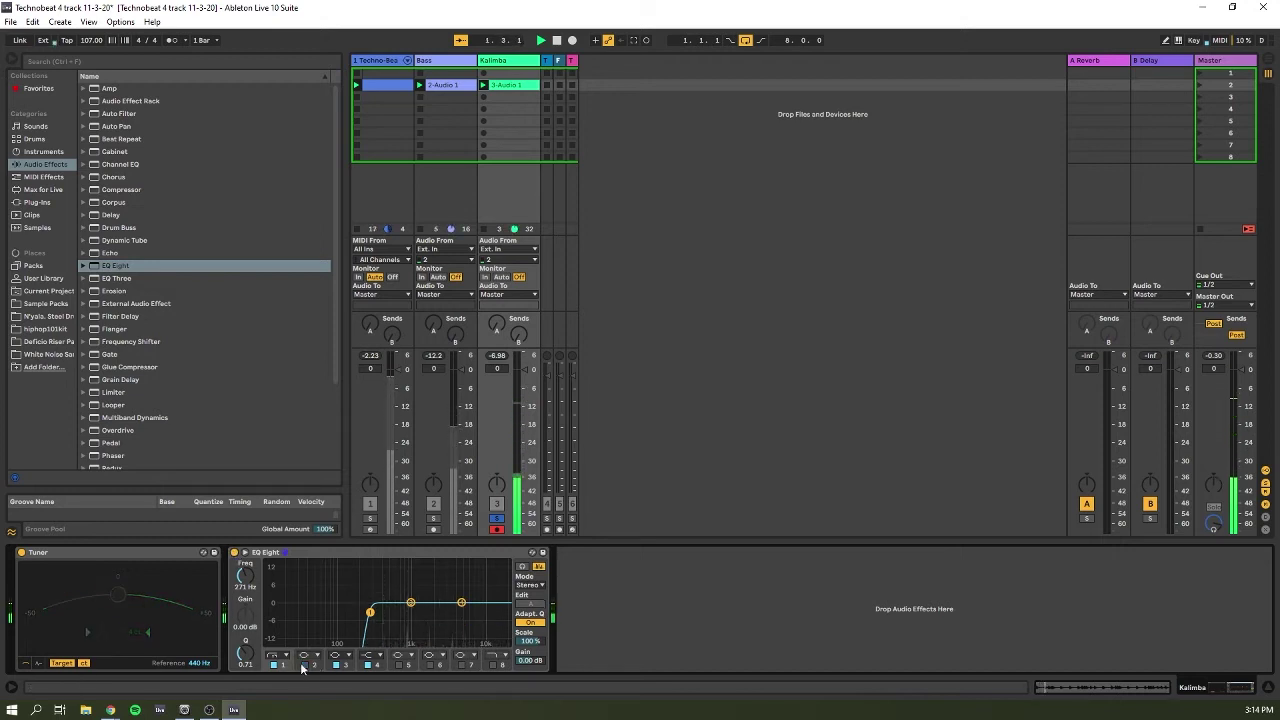
Unsolo the Kalimba track, then select the Bass track and choose EQ Eight for it.
{"action": "left_click", "coordinate": [497, 518]}
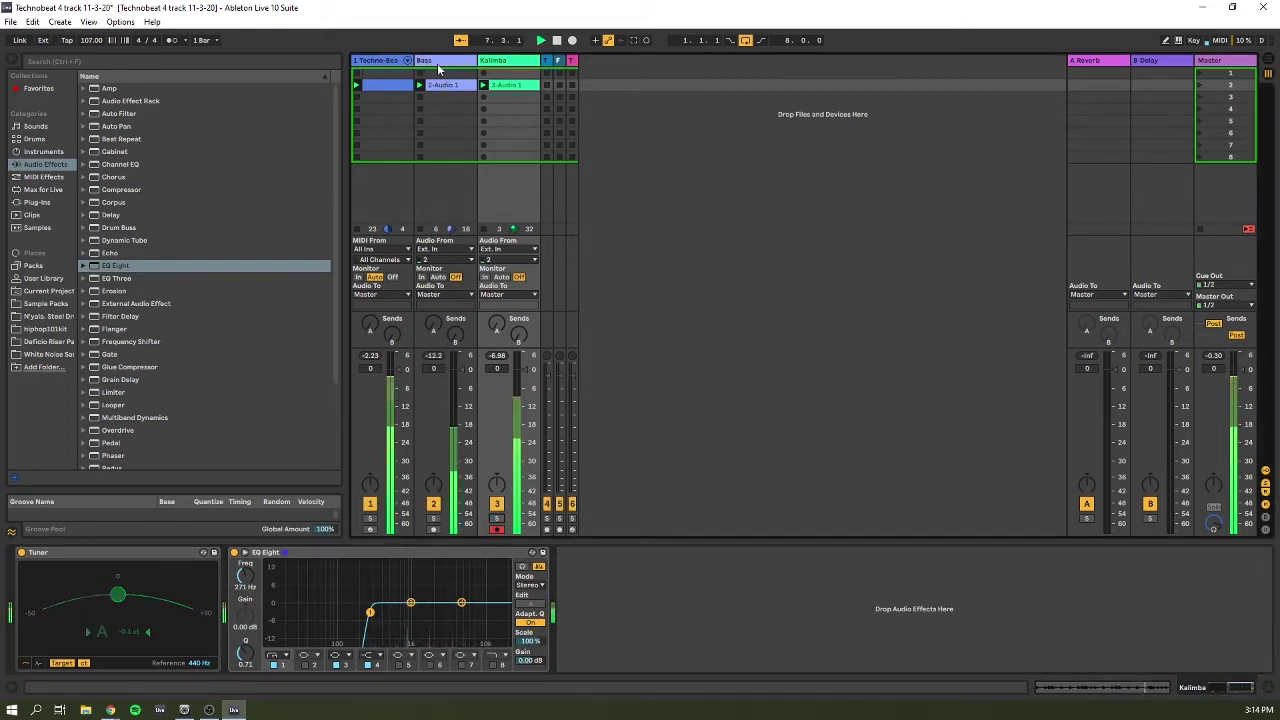
{"action": "left_click", "coordinate": [438, 68]}
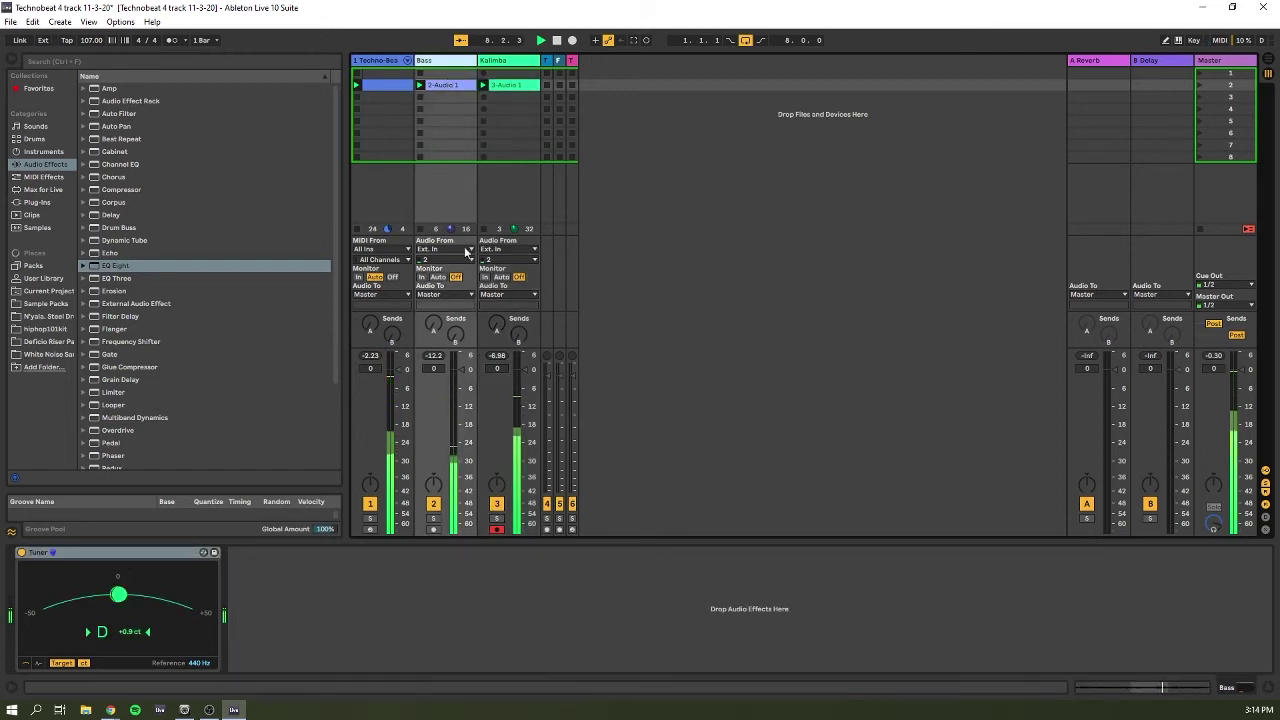
{"action": "left_click", "coordinate": [124, 265]}
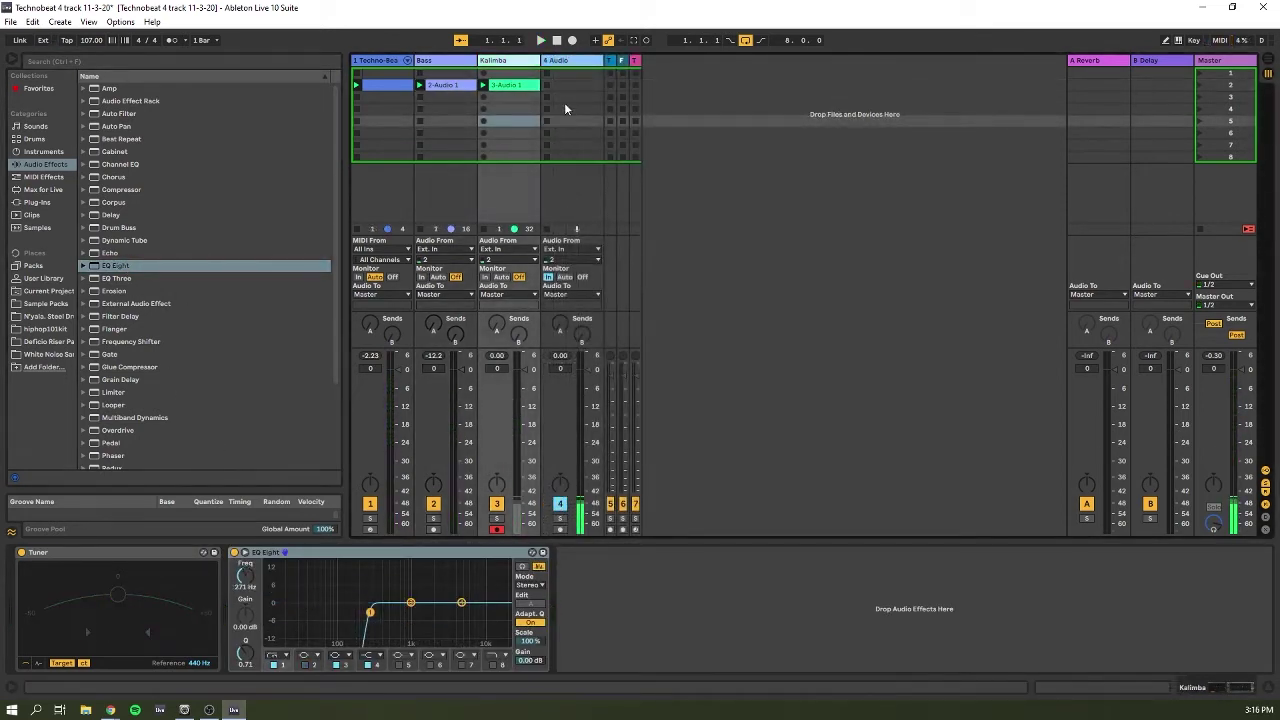
Turn off input monitoring on the 4 Audio track and move the Techno-Beat Synth track between it and the Kalimba track.
{"action": "left_click", "coordinate": [564, 61]}
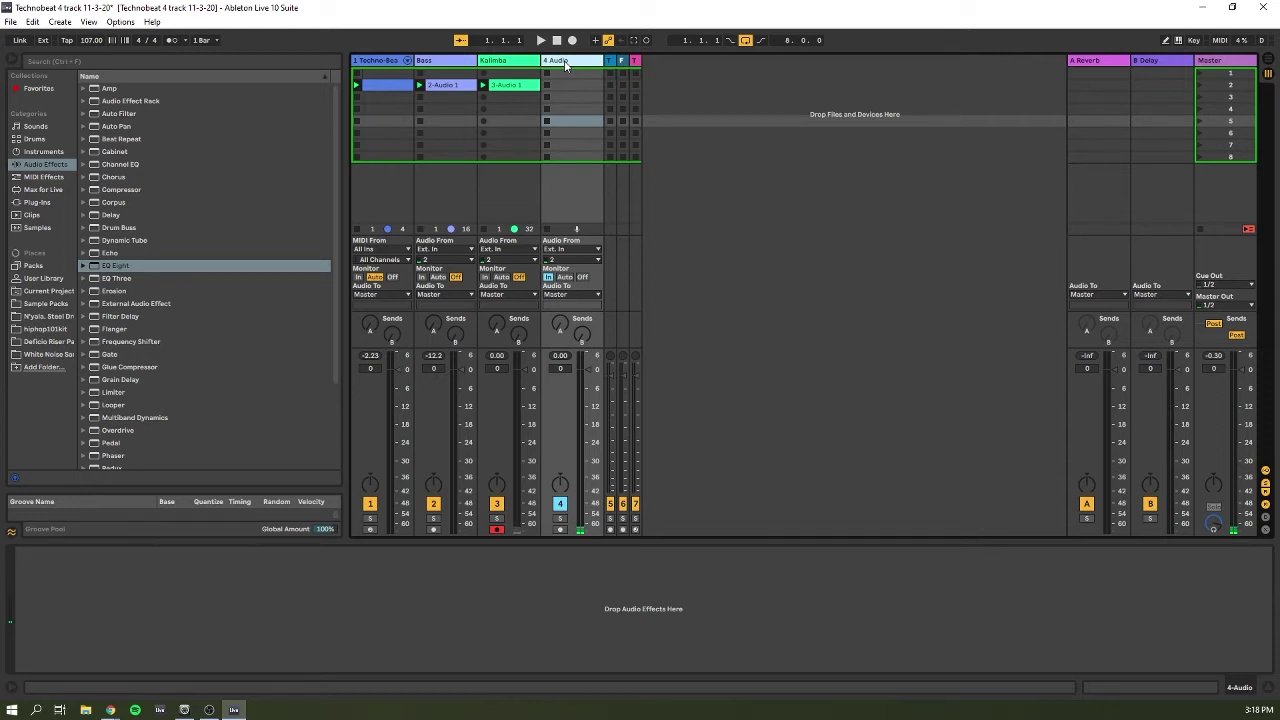
{"action": "left_click", "coordinate": [585, 278]}
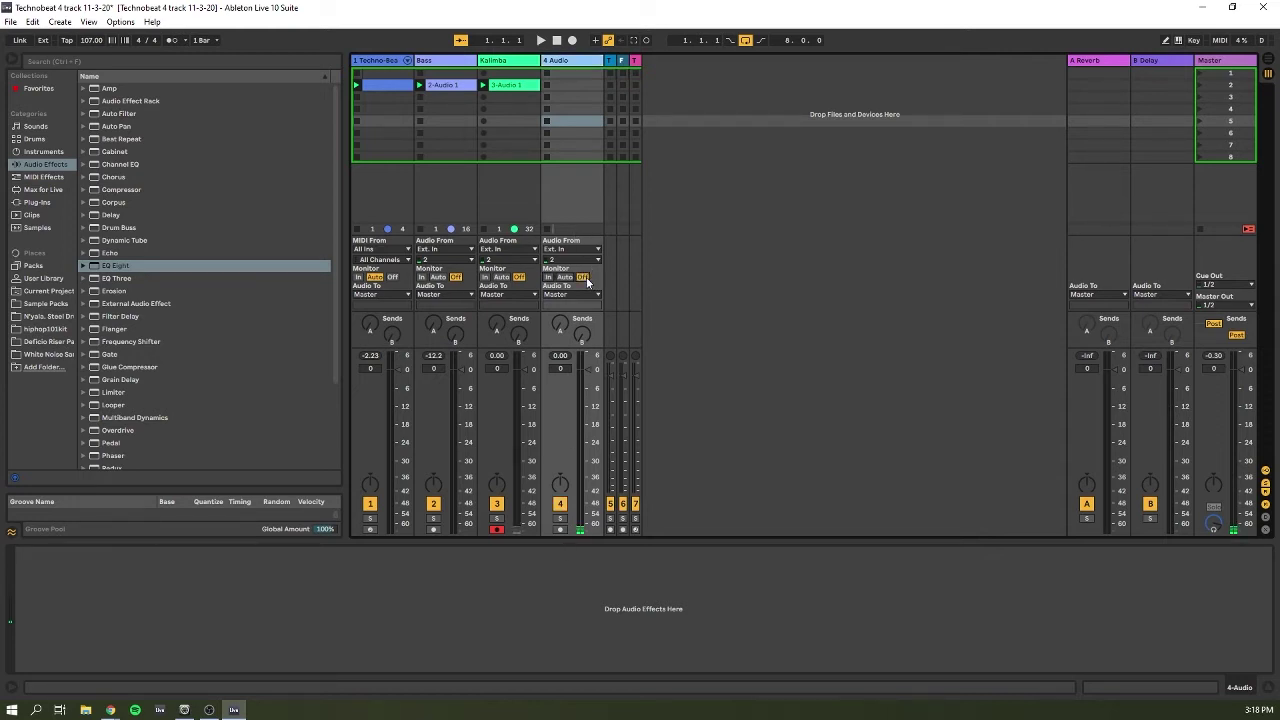
{"action": "left_click_drag", "start_coordinate": [637, 61], "coordinate": [572, 74]}
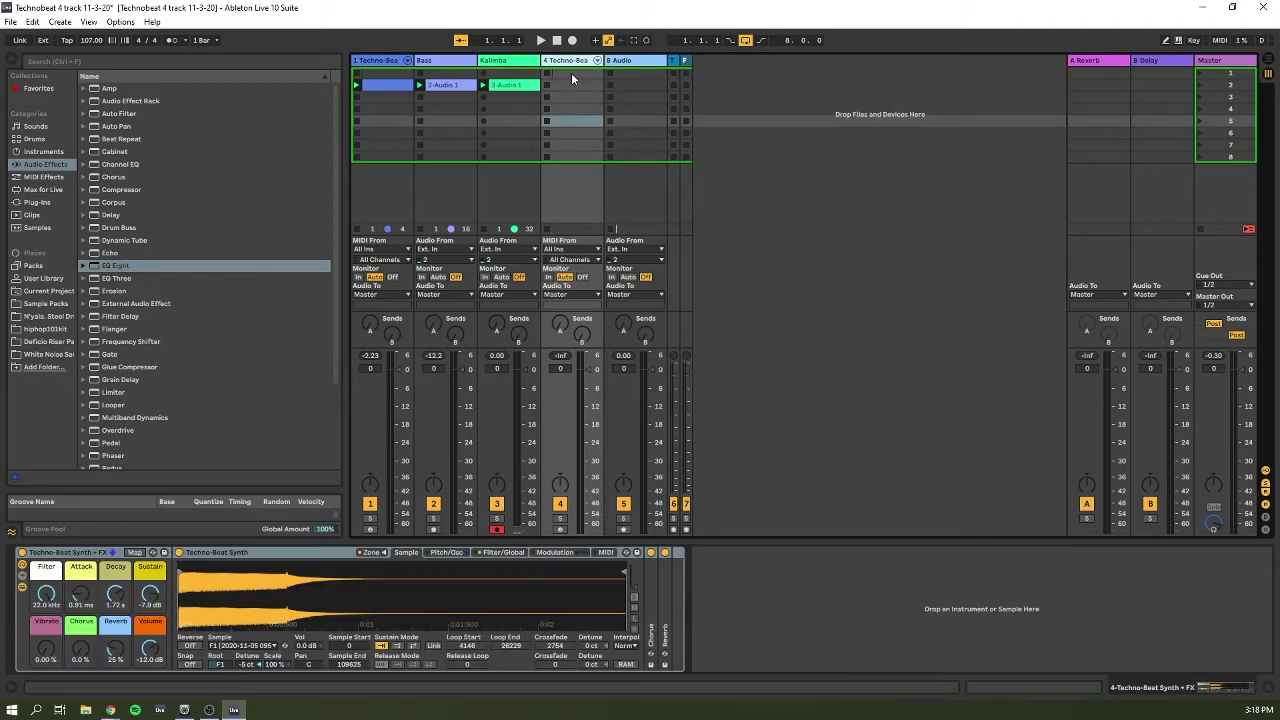
Open the Techno-Beat Synth sampler's zone editor and examine how the samples are mapped across the keyboard.
{"action": "left_click", "coordinate": [252, 552]}
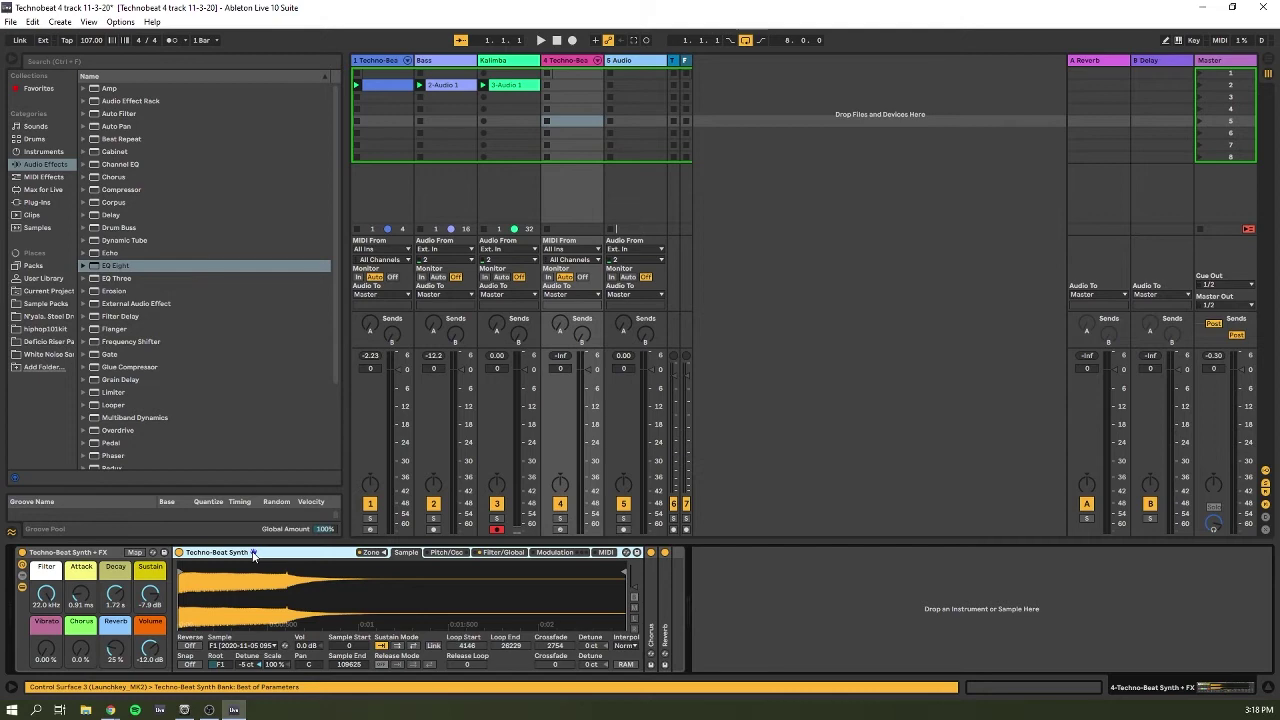
{"action": "left_click", "coordinate": [379, 555]}
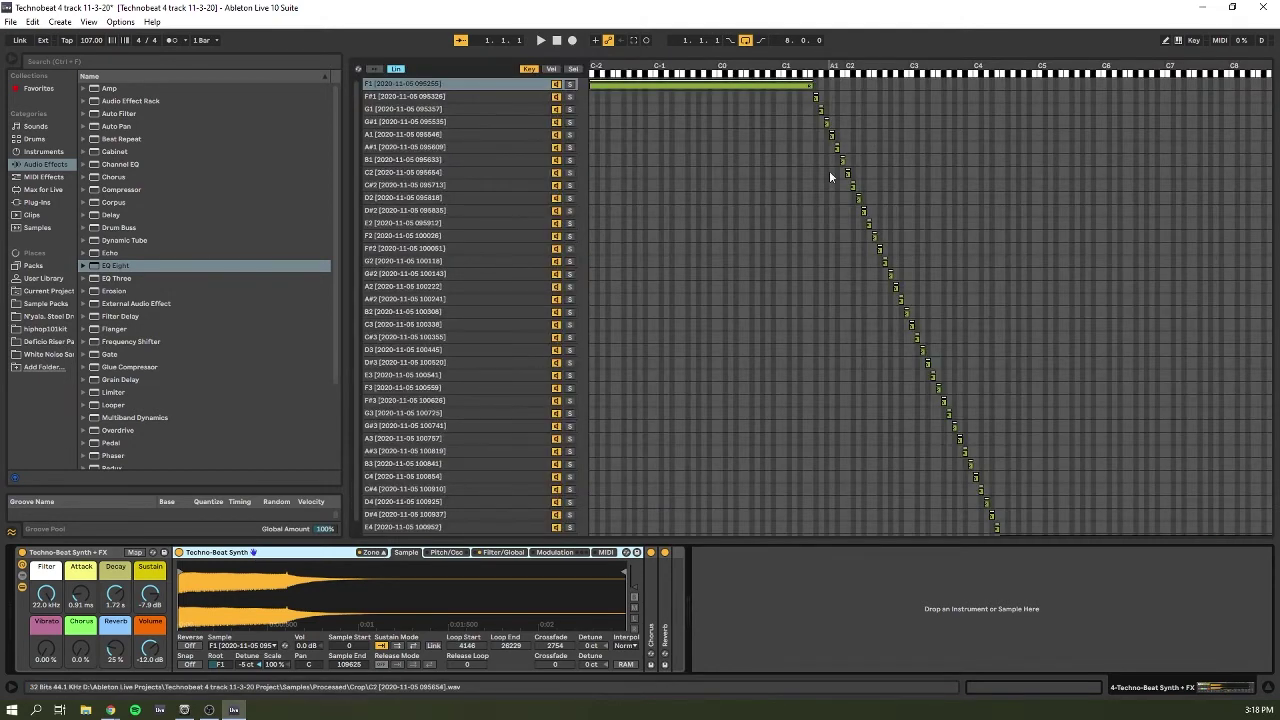
{"action": "scroll", "coordinate": [490, 185], "scroll_direction": "down", "scroll_amount": 3}
{"action": "scroll", "coordinate": [492, 197], "scroll_direction": "up", "scroll_amount": 3}
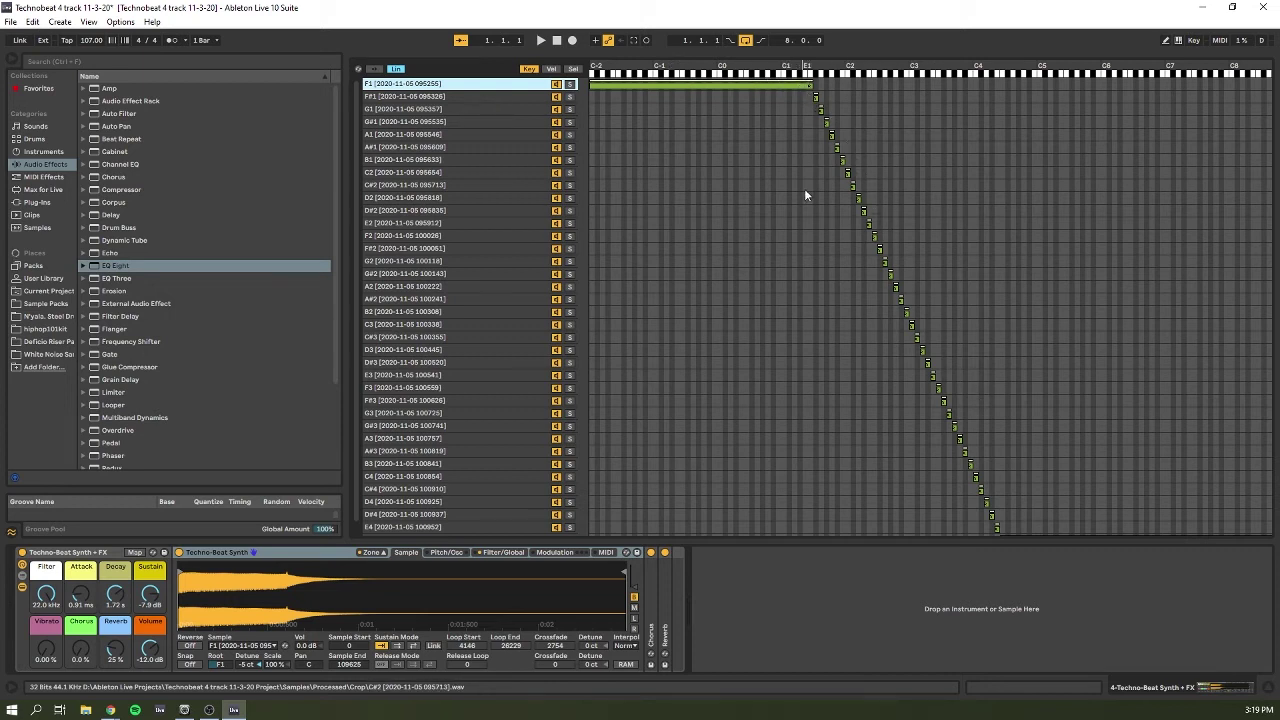
{"action": "scroll", "coordinate": [804, 188], "scroll_direction": "down", "scroll_amount": 1}
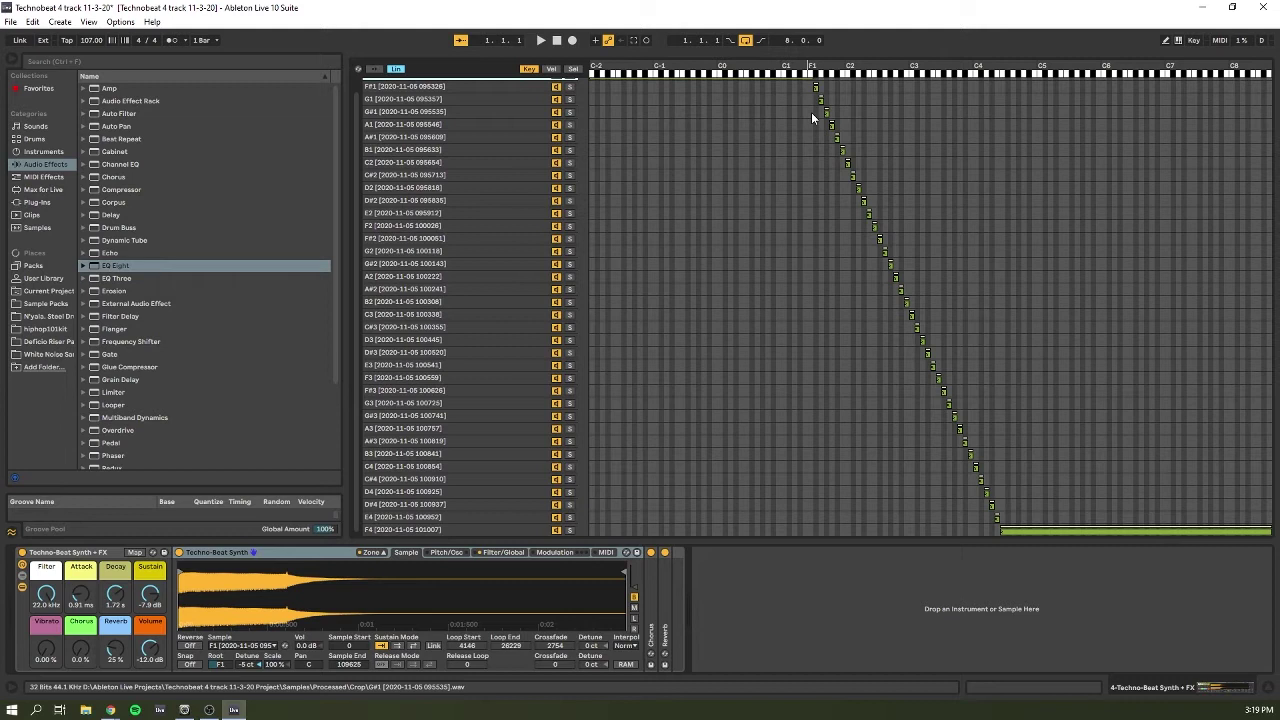
{"action": "scroll", "coordinate": [811, 115], "scroll_direction": "up", "scroll_amount": 1}
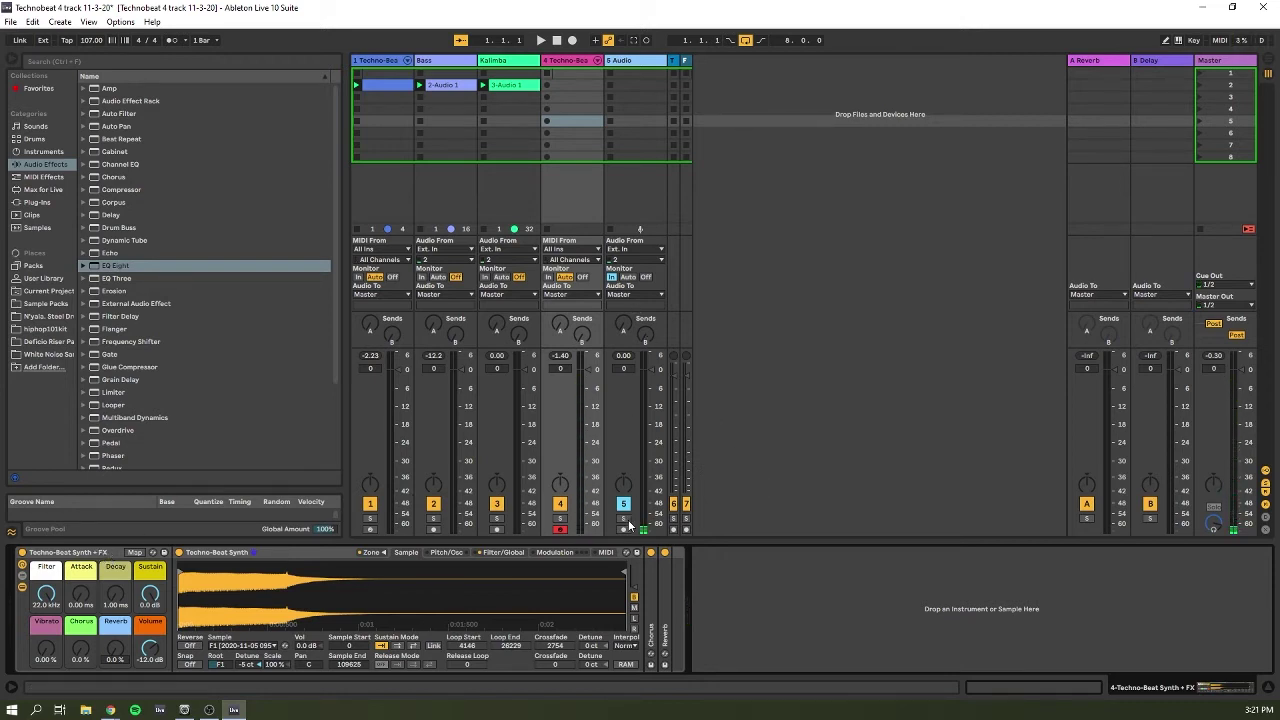
Turn off monitoring on the 5 Audio track, then review the Techno-Beat Synth's sample-select, velocity and key zones in an enlarged zone editor.
{"action": "left_click", "coordinate": [648, 277]}
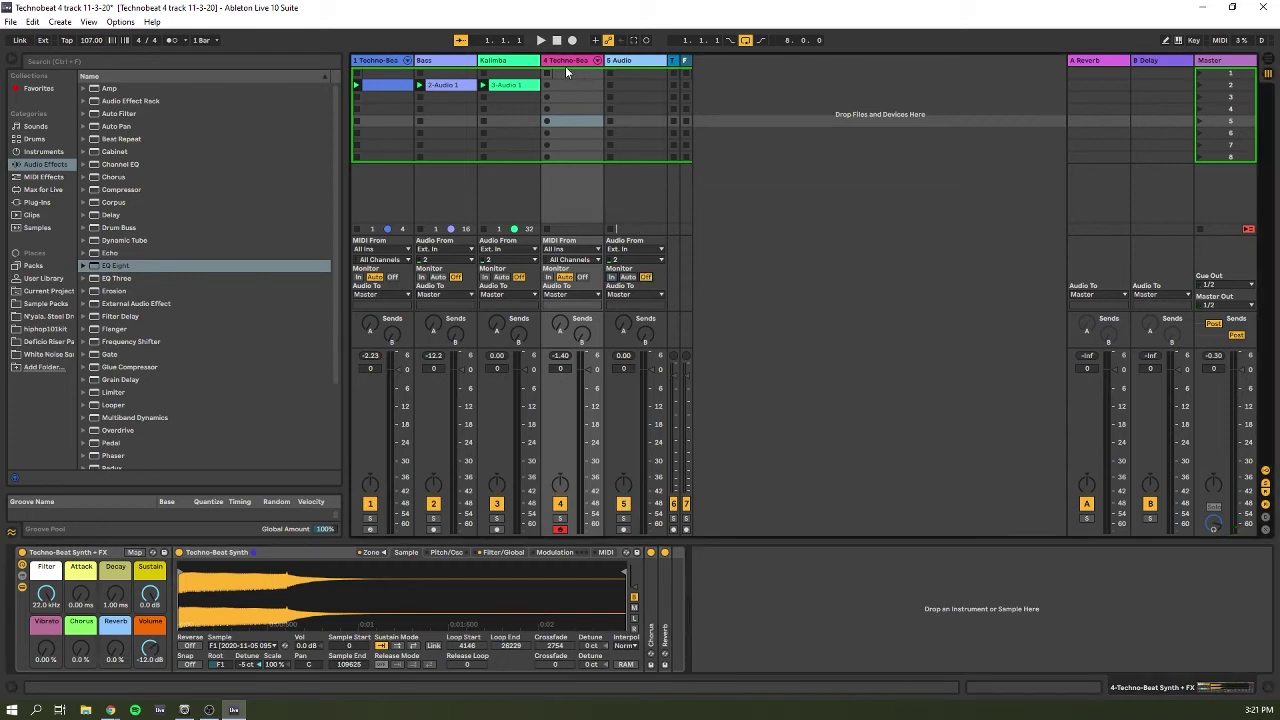
{"action": "left_click", "coordinate": [568, 62]}
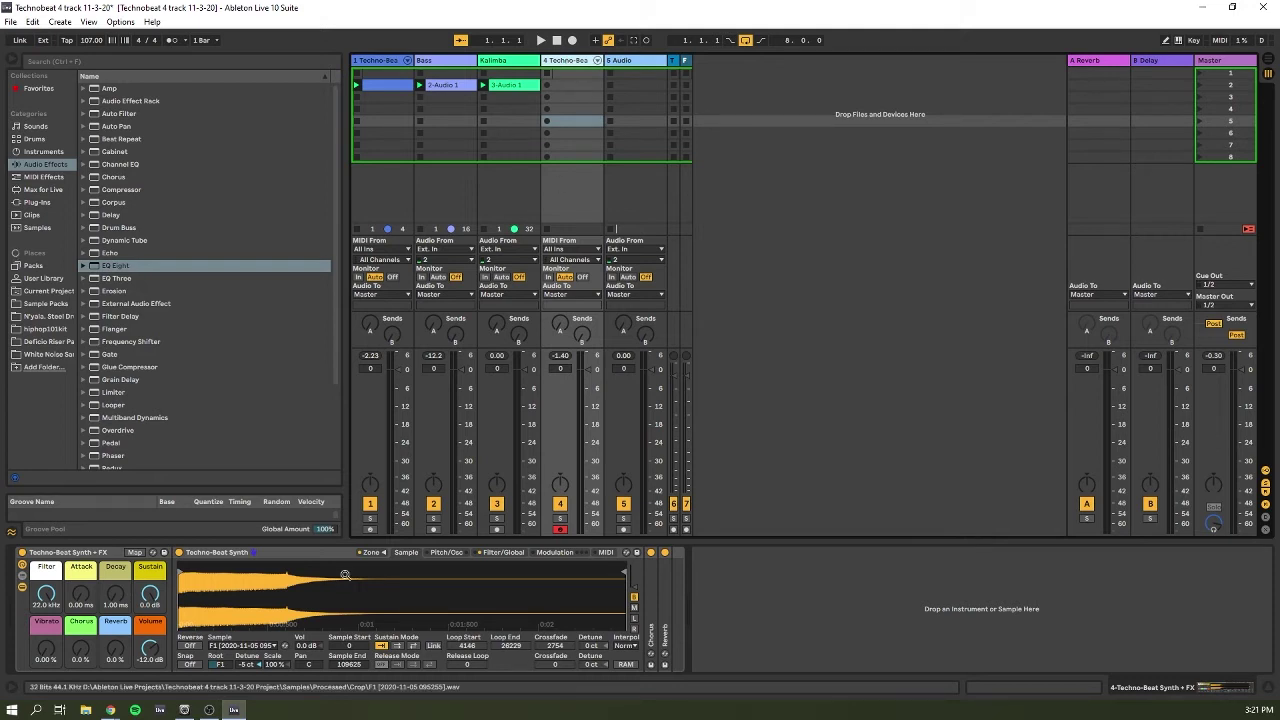
{"action": "left_click", "coordinate": [371, 551]}
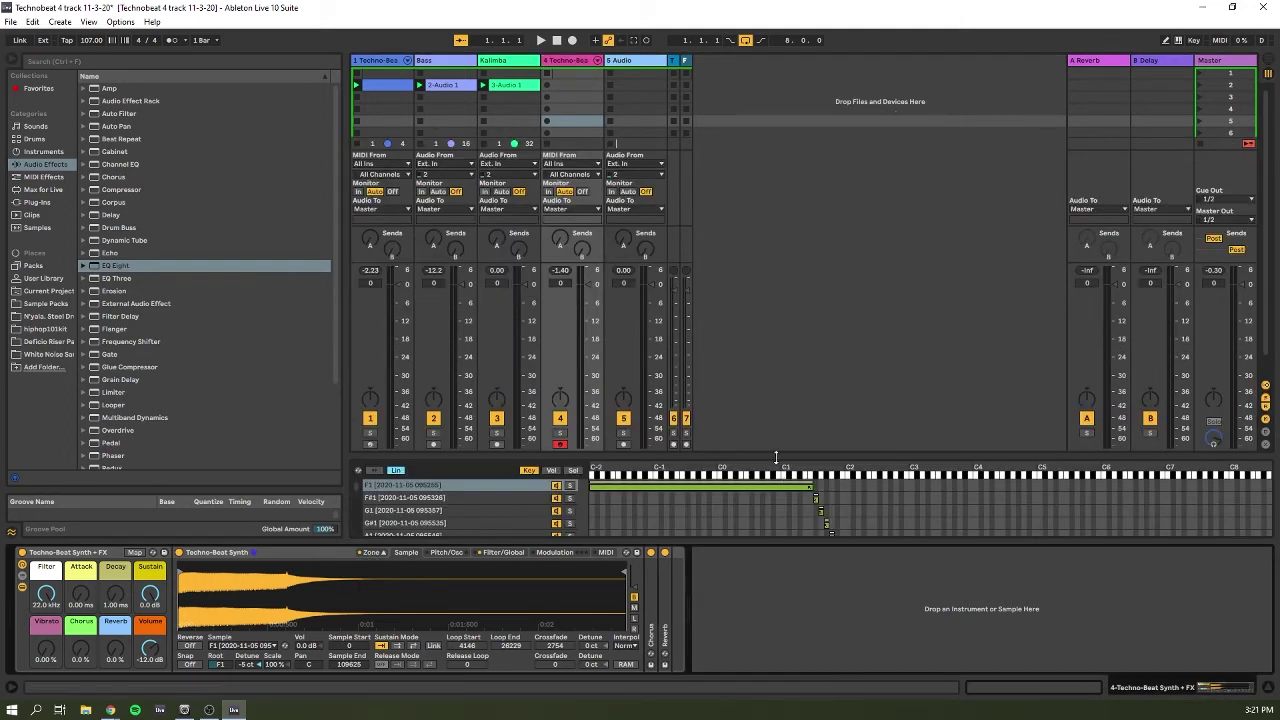
{"action": "left_click_drag", "start_coordinate": [777, 457], "coordinate": [779, 62]}
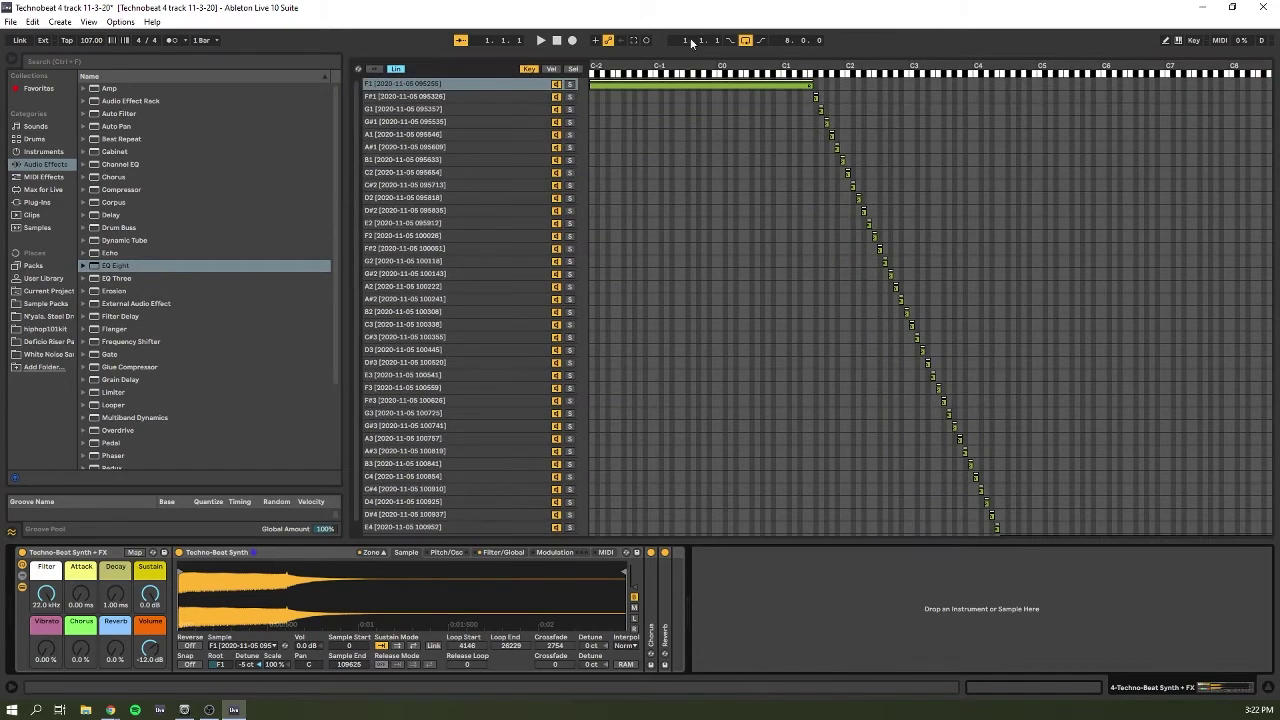
{"action": "left_click", "coordinate": [571, 70]}
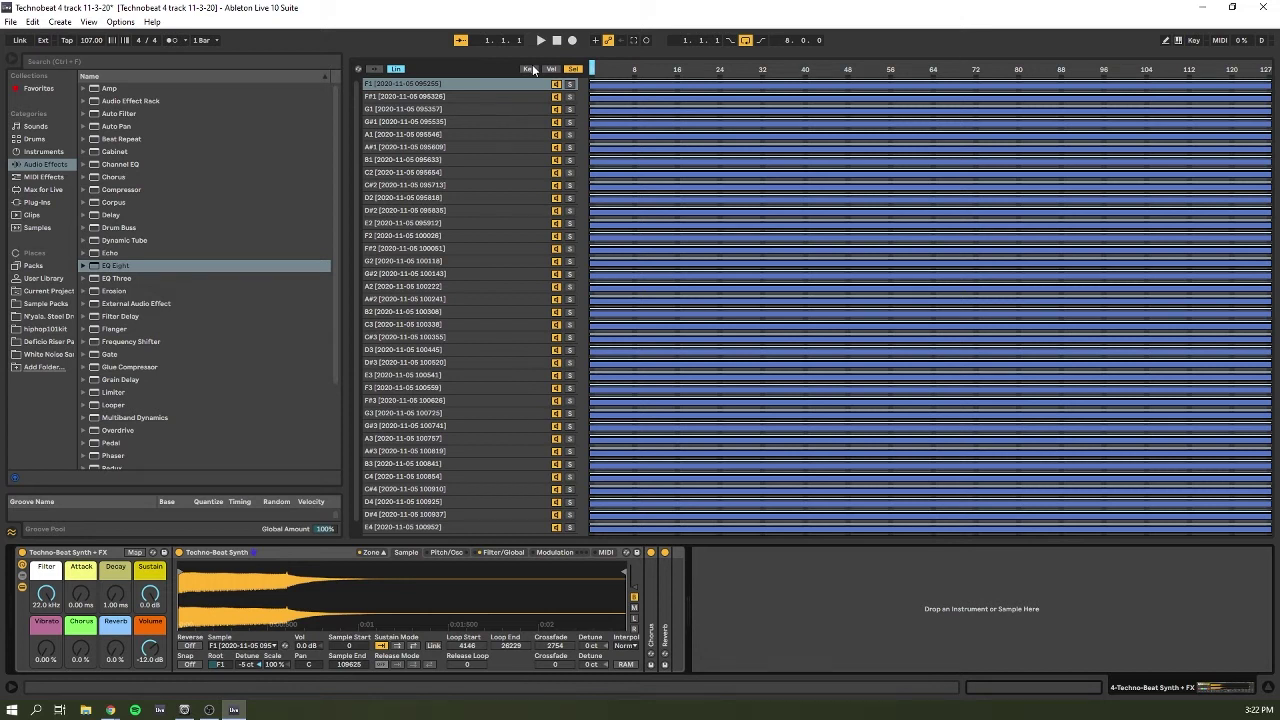
{"action": "left_click", "coordinate": [552, 69]}
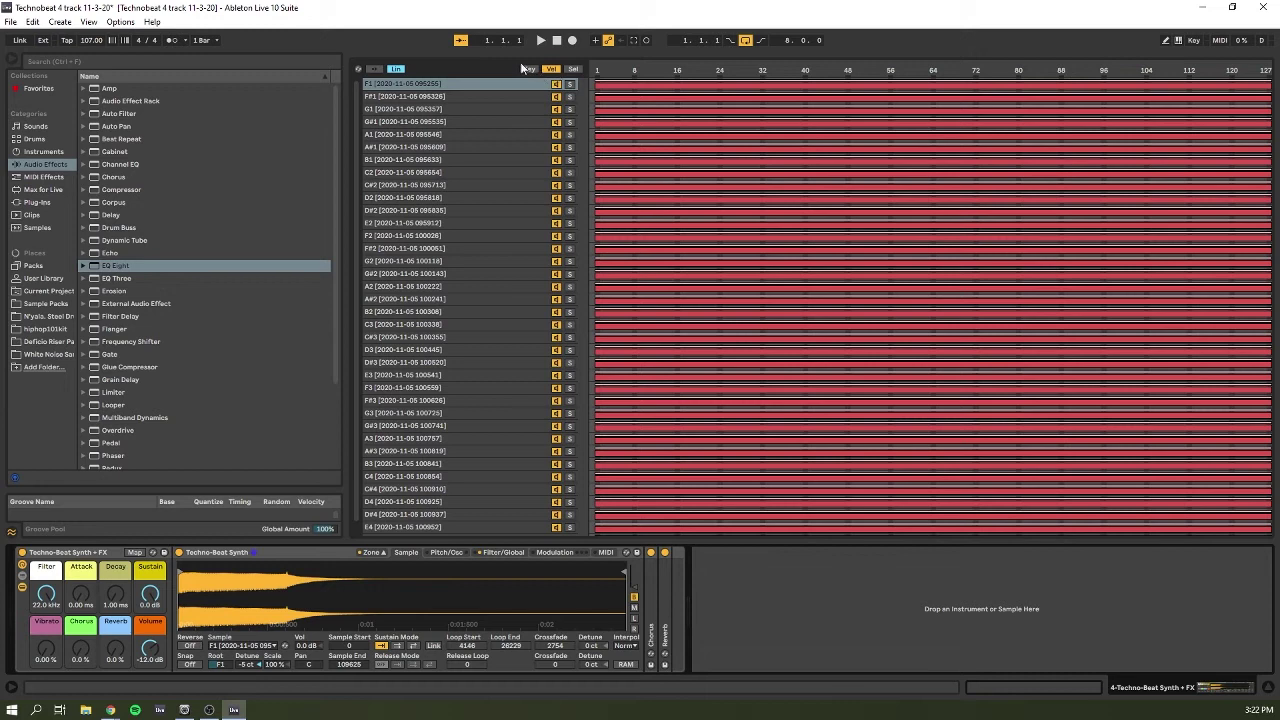
{"action": "left_click", "coordinate": [529, 69]}
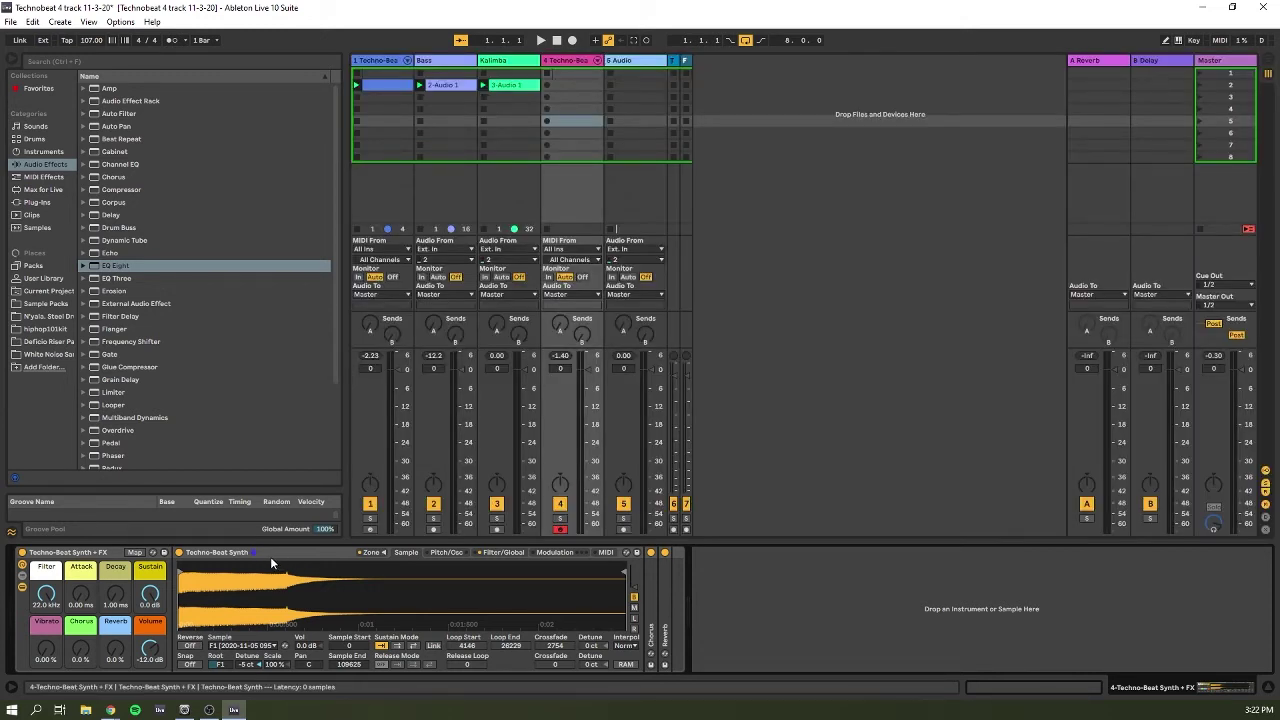
Audition the Techno-Beat Synth rack's Filter macro by lowering it to about 10.1 kHz and returning it to 22.0 kHz.
{"action": "left_click", "coordinate": [73, 552]}
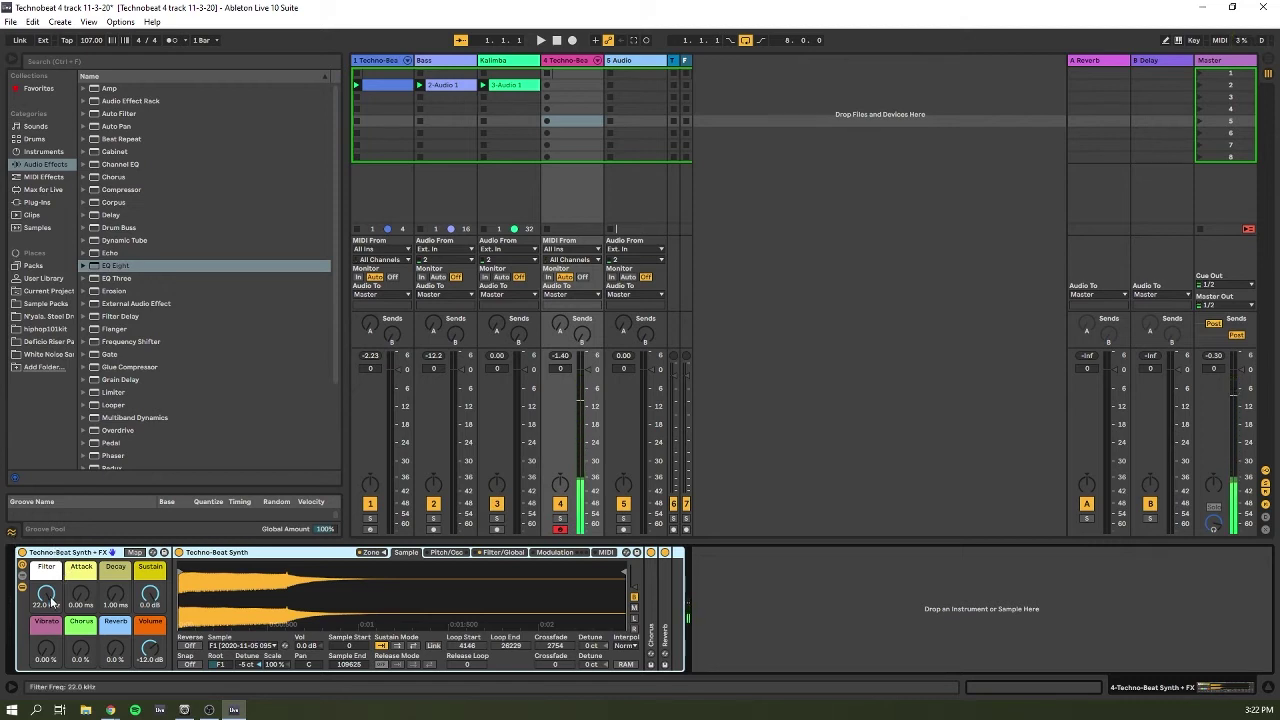
{"action": "left_click_drag", "start_coordinate": [47, 598], "coordinate": [47, 650]}
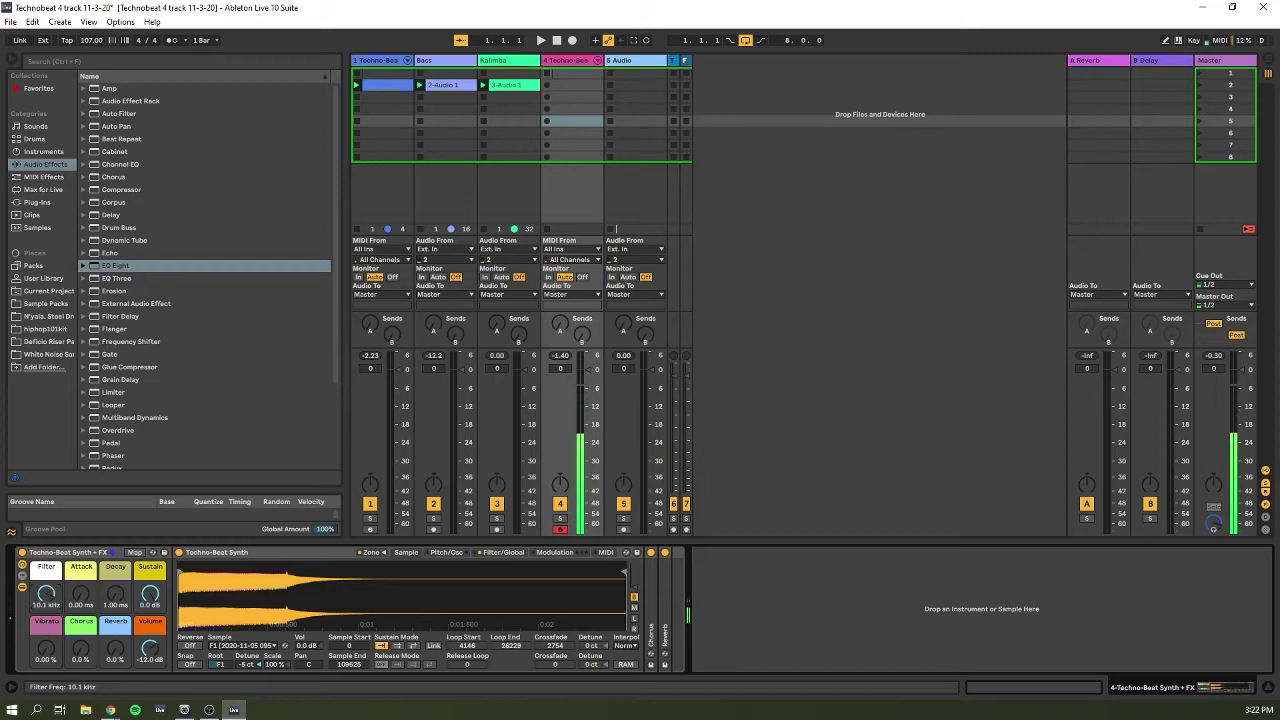
{"action": "left_click_drag", "start_coordinate": [46, 594], "coordinate": [46, 560]}
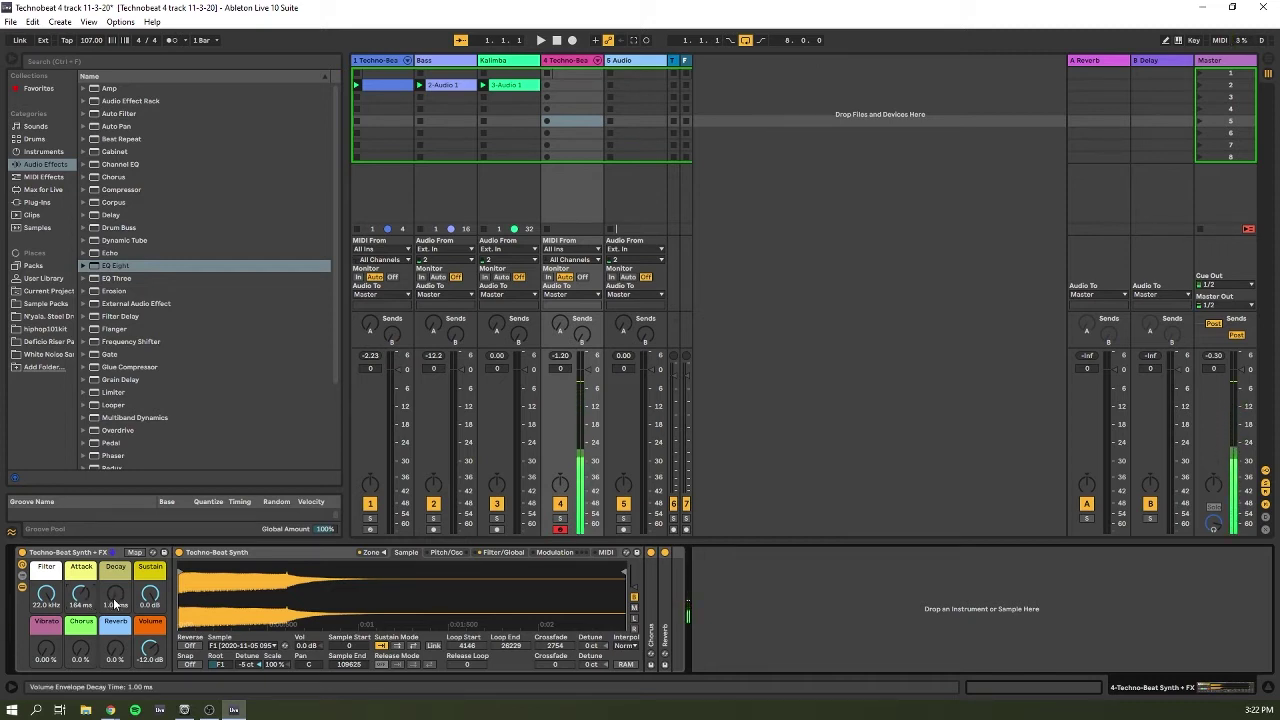
Set the synth rack's Attack to 164 ms, Decay to 1.45 s and Sustain to -12 dB, trying Reverb at 28% before returning it to 0%.
{"action": "left_click_drag", "start_coordinate": [115, 603], "coordinate": [115, 575]}
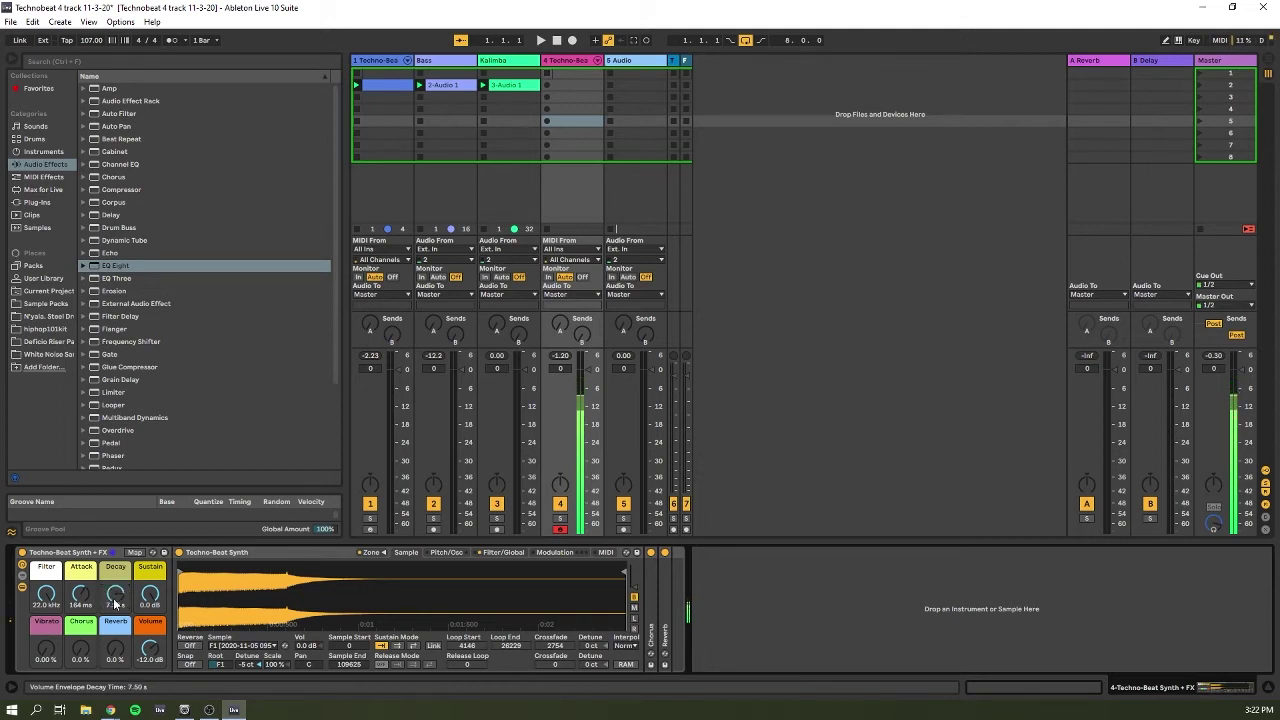
{"action": "mouse_move", "coordinate": [114, 603]}
{"action": "left_mouse_down"}
{"action": "mouse_move", "coordinate": [114, 660]}
{"action": "mouse_move", "coordinate": [114, 622]}
{"action": "left_mouse_up"}
{"action": "left_click_drag", "start_coordinate": [150, 603], "coordinate": [150, 628]}
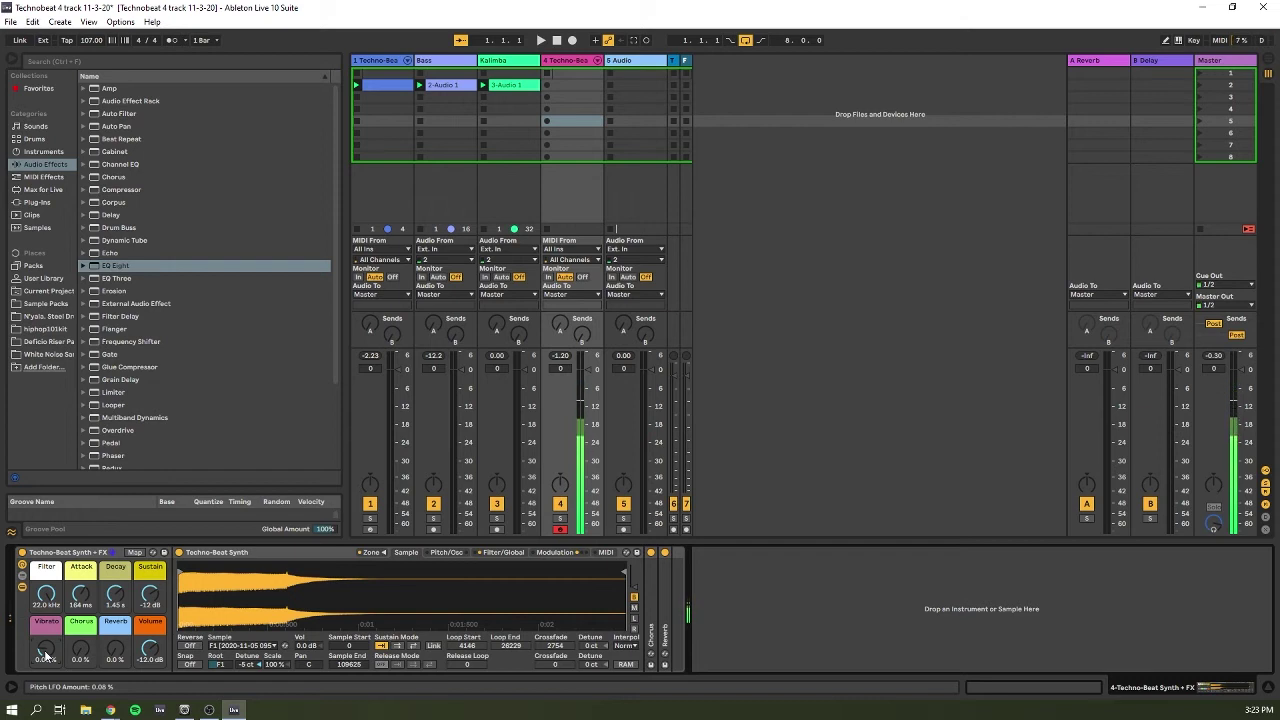
{"action": "left_click_drag", "start_coordinate": [44, 655], "coordinate": [115, 655]}
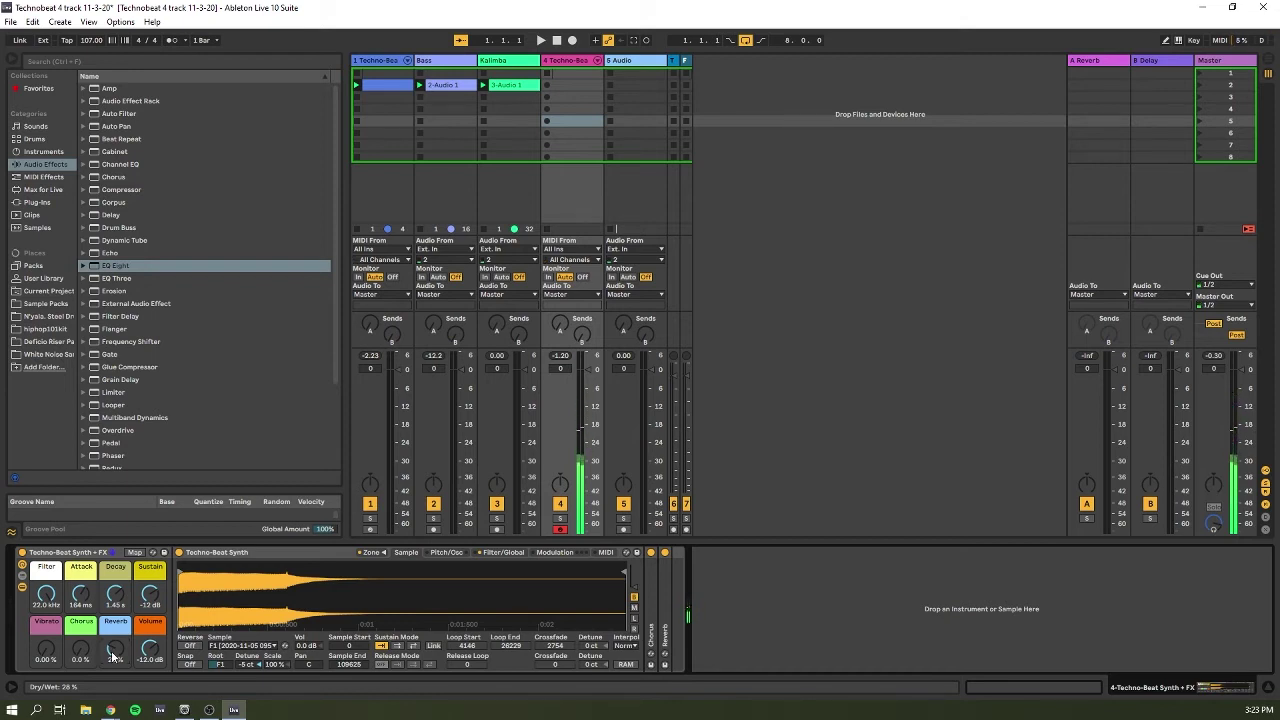
{"action": "left_click_drag", "start_coordinate": [115, 656], "coordinate": [115, 676]}
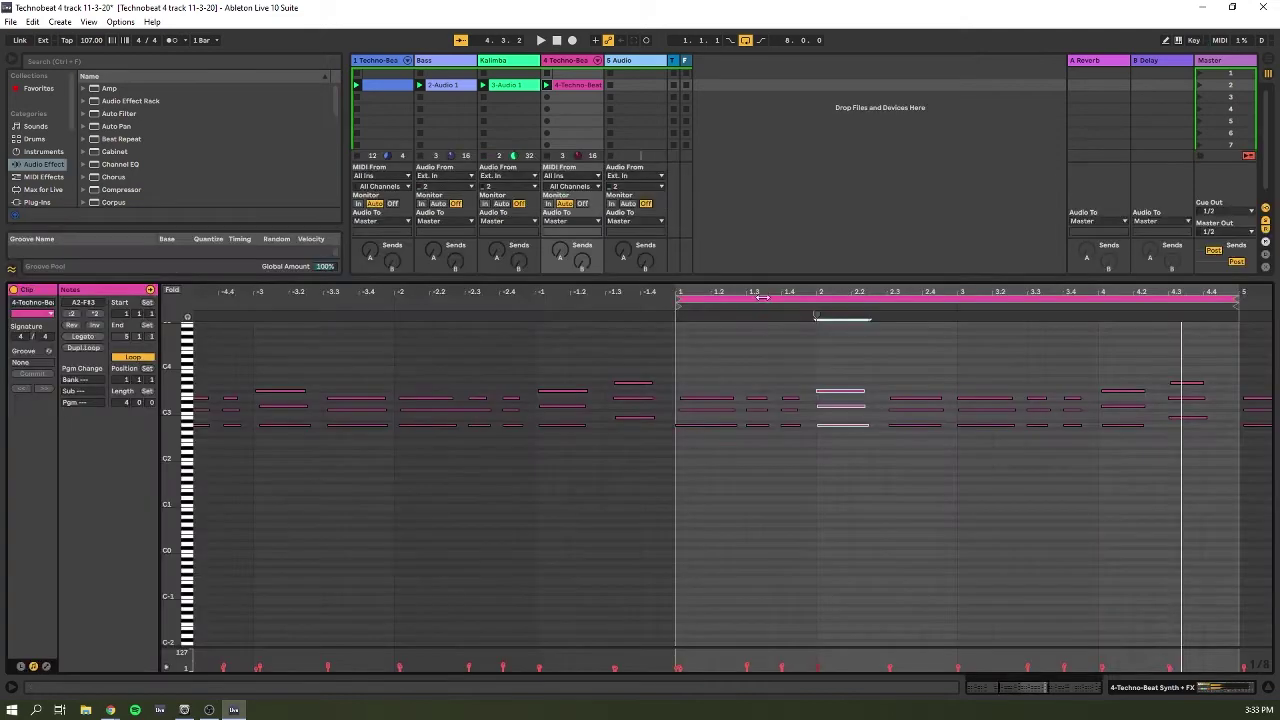
Highlight all chord notes in the four-bar loop of the Techno-Beat Synth clip, deselect them and play the clips.
{"action": "mouse_move", "coordinate": [698, 497]}
{"action": "left_mouse_down"}
{"action": "mouse_move", "coordinate": [1140, 337]}
{"action": "mouse_move", "coordinate": [1208, 334]}
{"action": "left_mouse_up"}
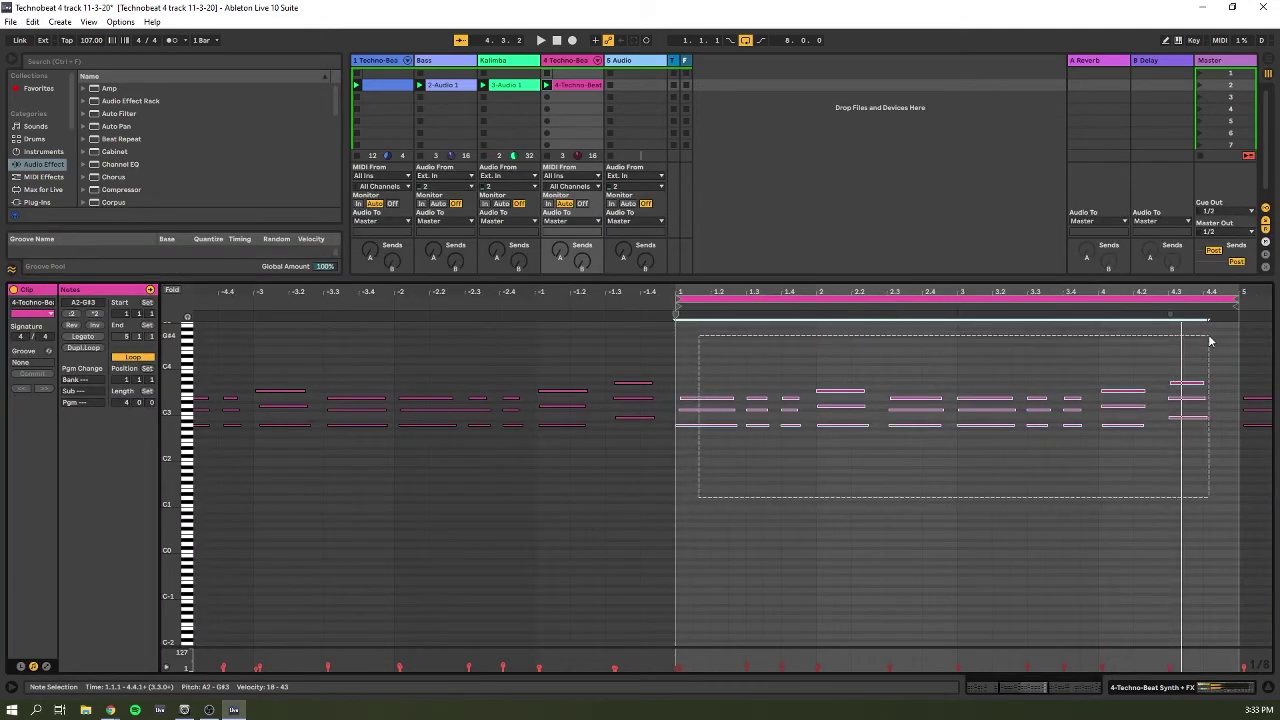
{"action": "left_click", "coordinate": [1166, 537]}
{"action": "key", "text": "space"}
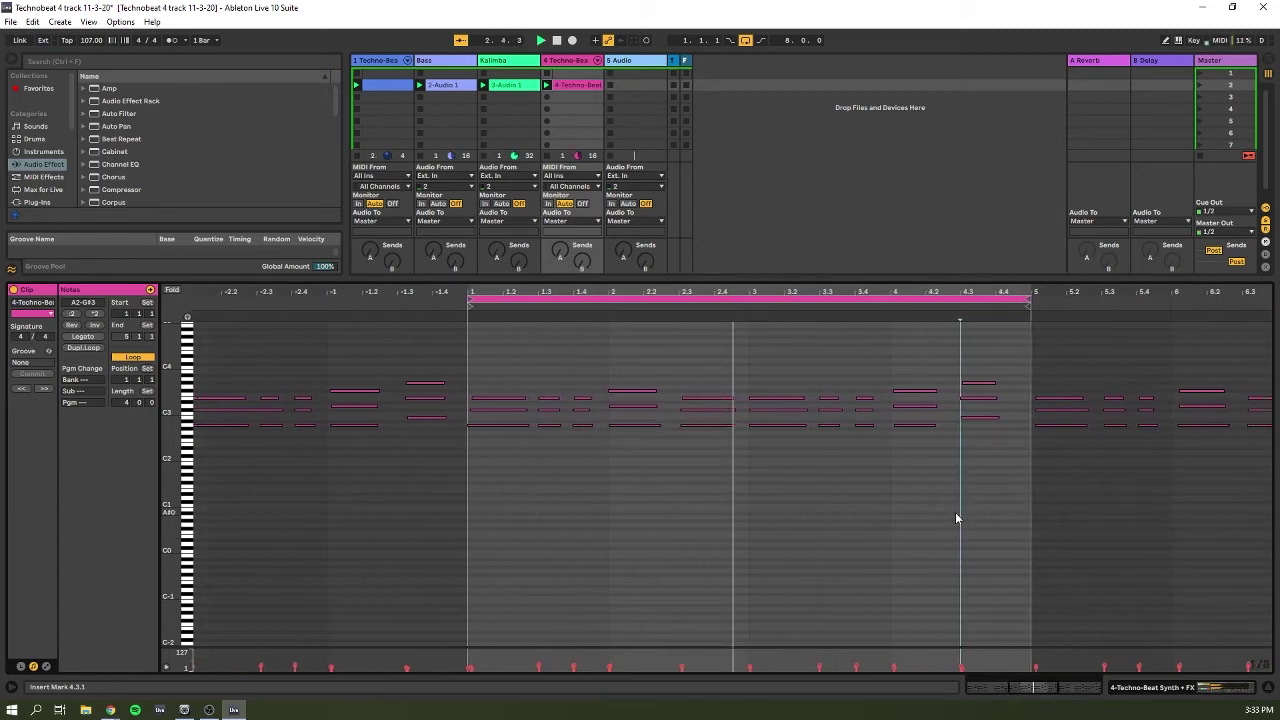
Set the synth rack's Attack to 291 ms, Decay to 1.22 s, Sustain to -10 dB and Filter to 5.14 kHz during playback.
{"action": "key", "text": "shift+Tab"}
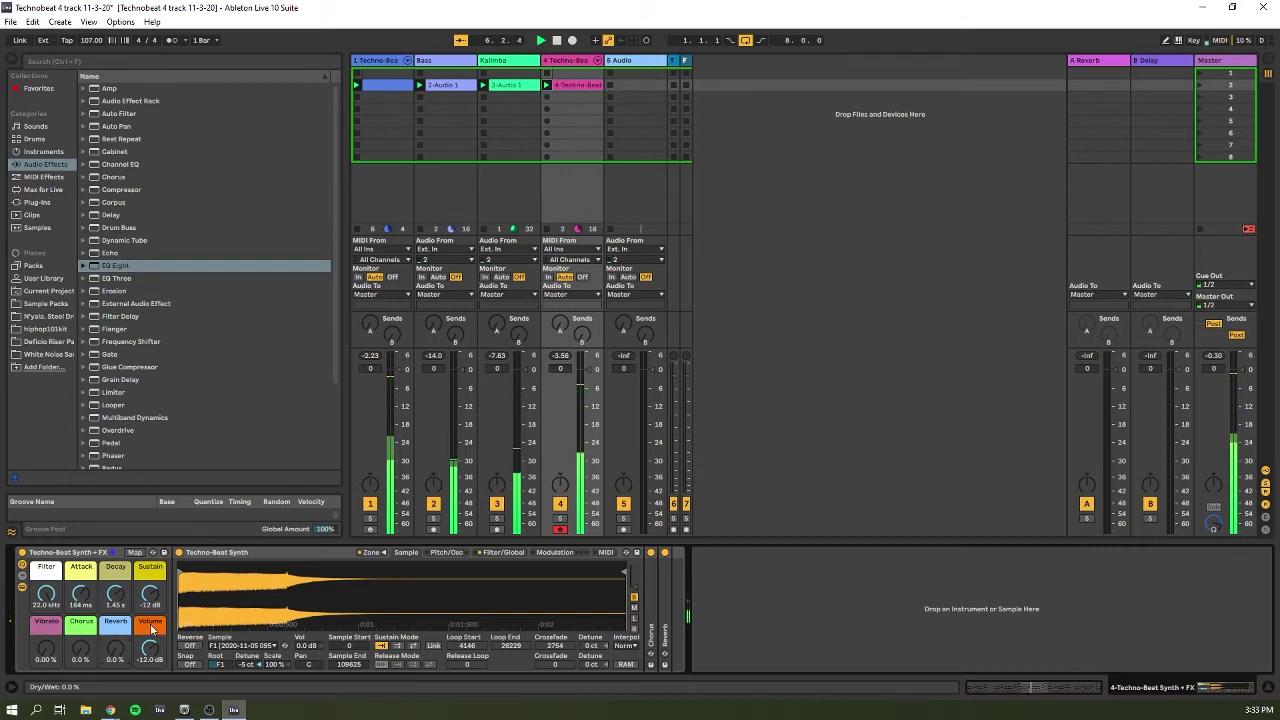
{"action": "mouse_move", "coordinate": [81, 593]}
{"action": "left_mouse_down"}
{"action": "mouse_move", "coordinate": [81, 621]}
{"action": "mouse_move", "coordinate": [81, 588]}
{"action": "left_mouse_up"}
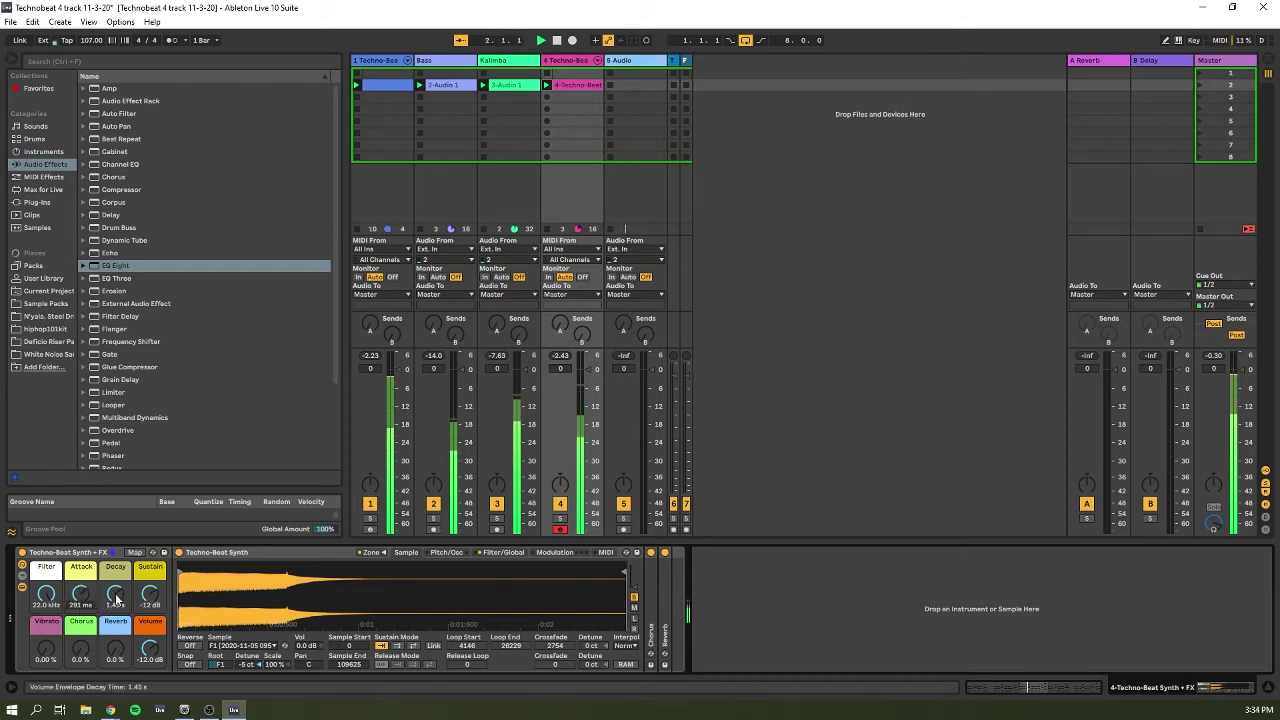
{"action": "left_click_drag", "start_coordinate": [148, 597], "coordinate": [148, 591]}
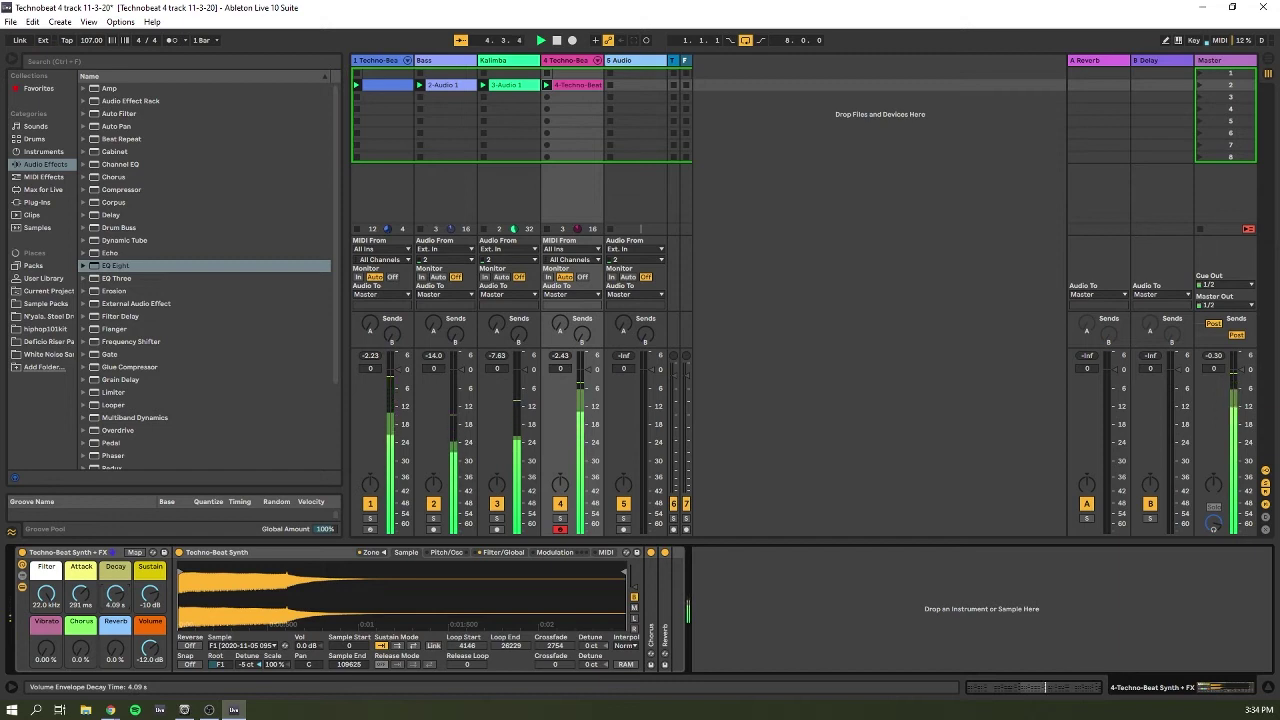
{"action": "left_click_drag", "start_coordinate": [115, 594], "coordinate": [46, 616]}
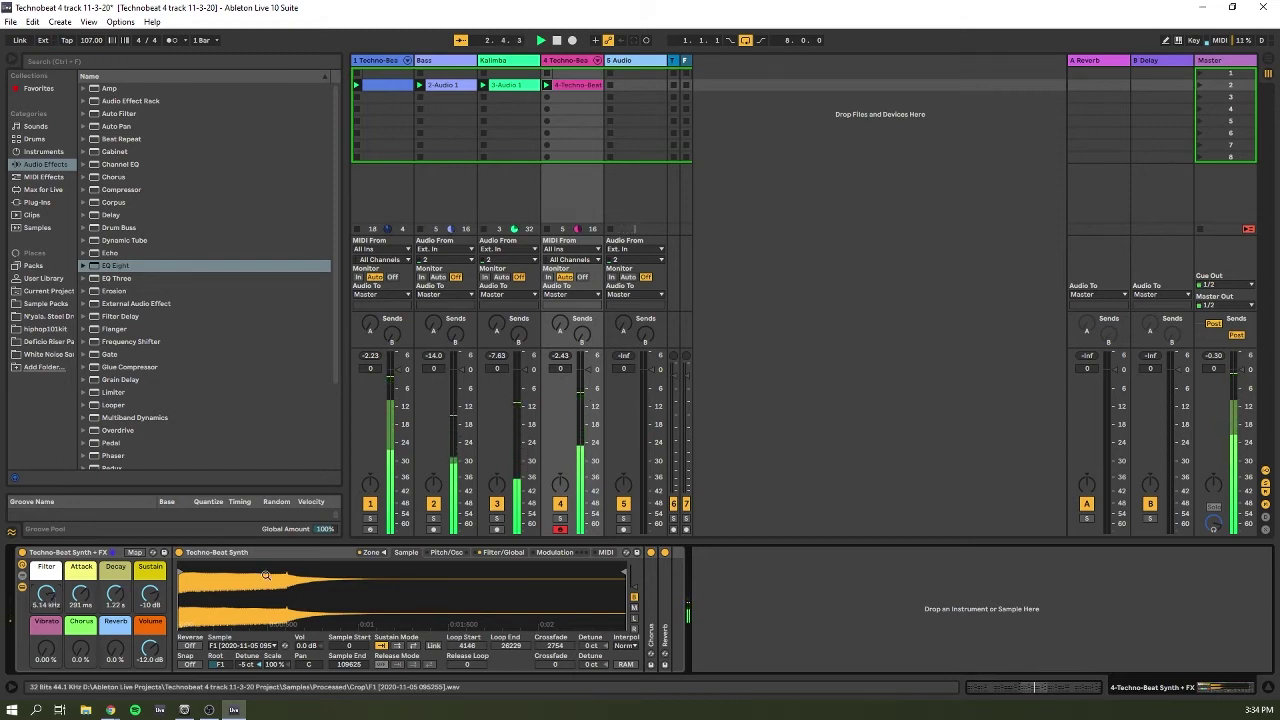
Add EQ Eight after the instrument rack on the Techno-Beat Synth track.
{"action": "double_click", "coordinate": [129, 268]}
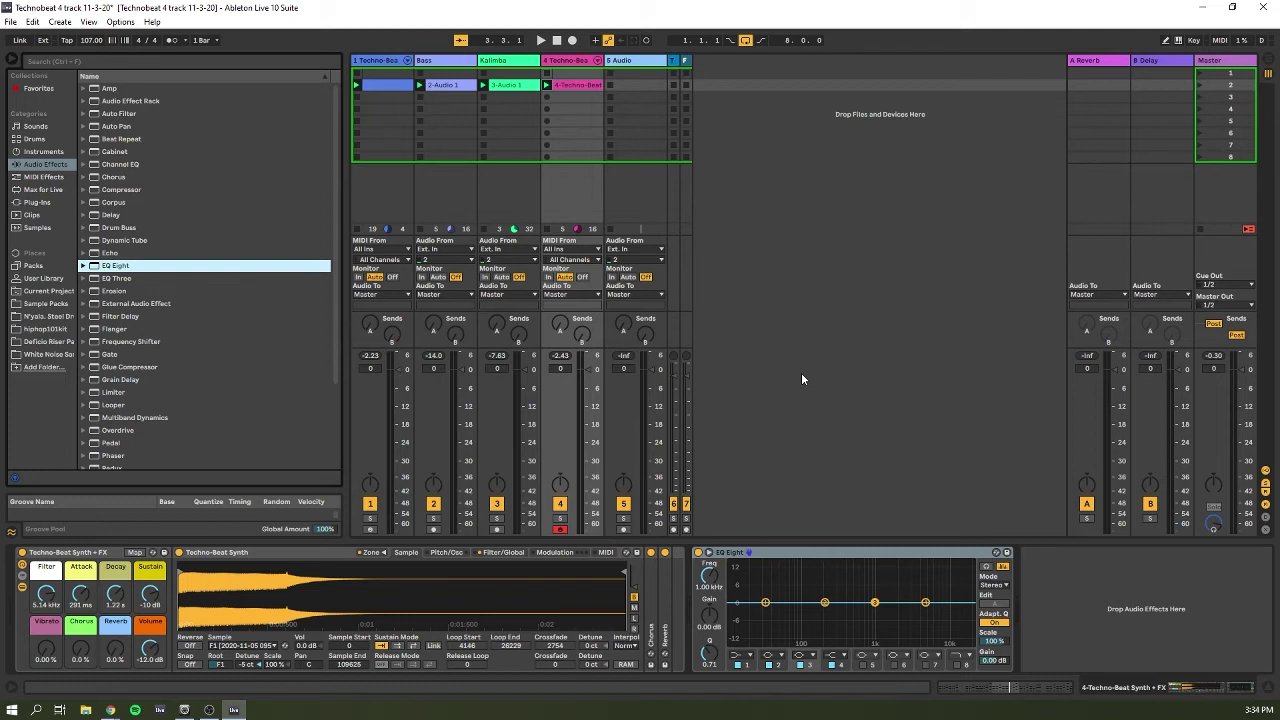
Open the Techno-Beat Synth clip and highlight the lowest row of notes, A1 to E2, across bars 1 to 4.
{"action": "double_click", "coordinate": [578, 86]}
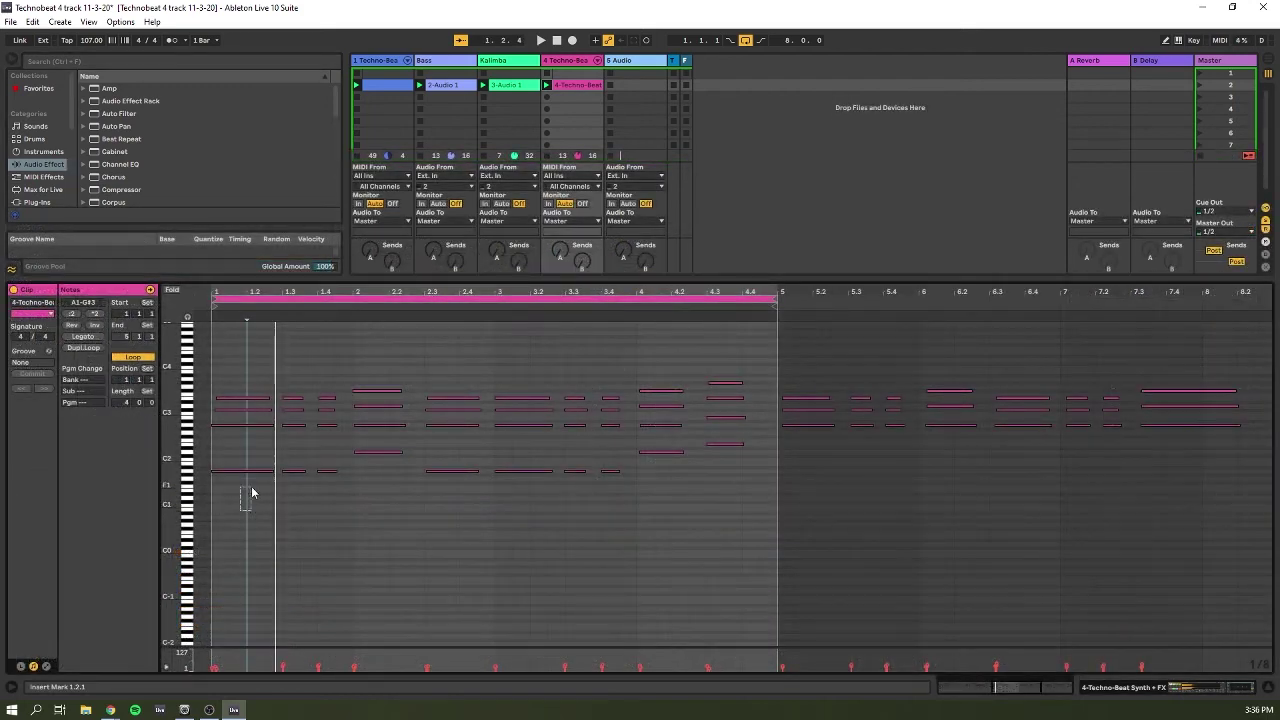
{"action": "left_click_drag", "start_coordinate": [251, 486], "coordinate": [736, 442]}
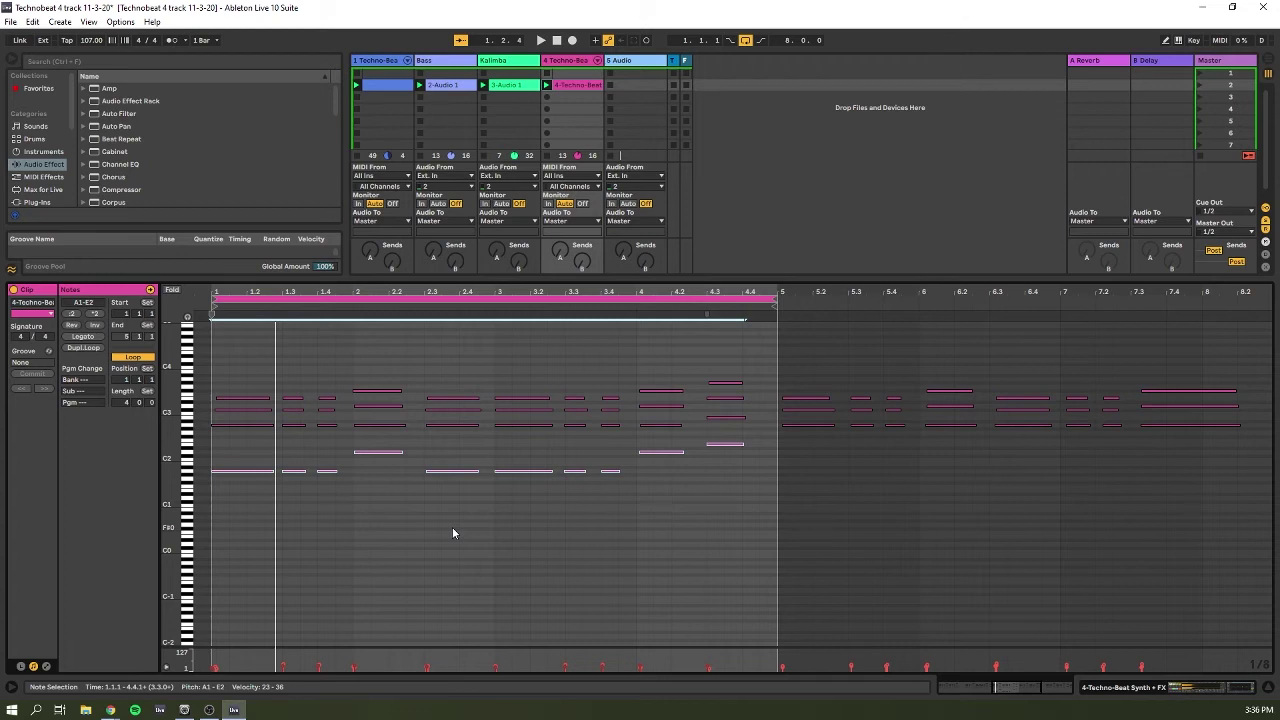
{"action": "left_click", "coordinate": [265, 522]}
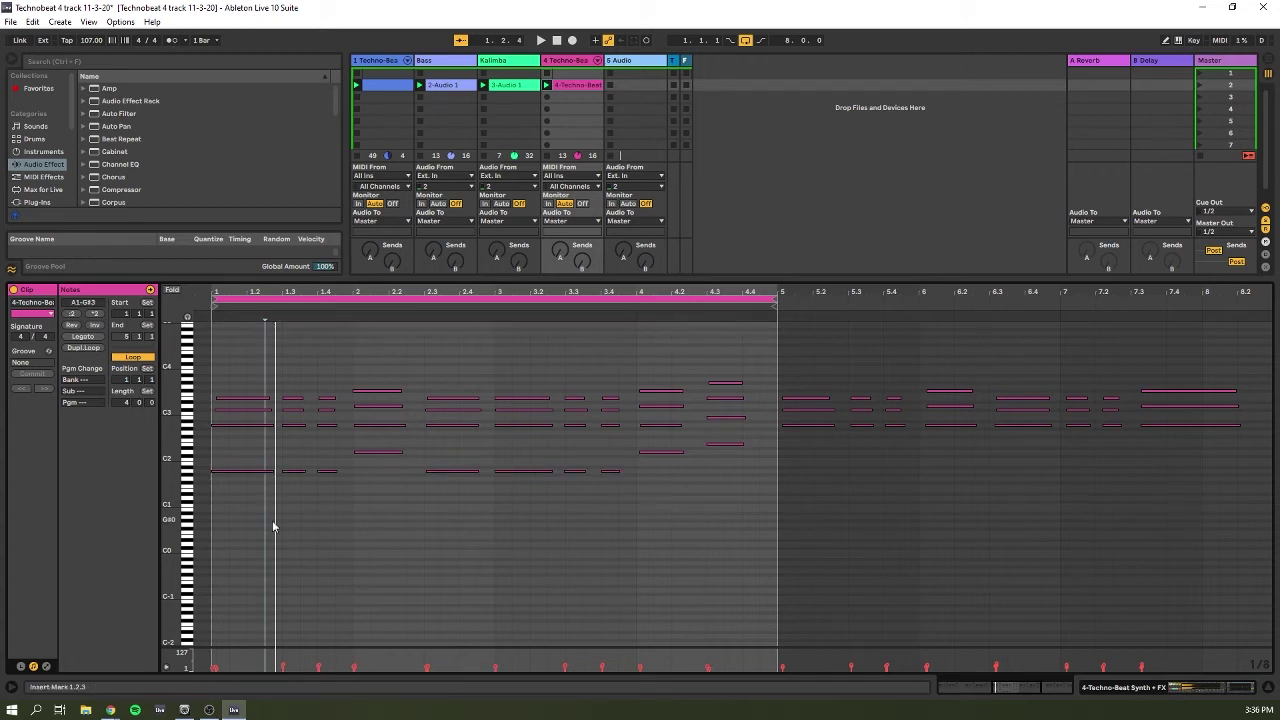
Highlight the lowest notes, A1 to E2, across bars 1 to 4 once more and start playback.
{"action": "left_click_drag", "start_coordinate": [252, 511], "coordinate": [744, 440]}
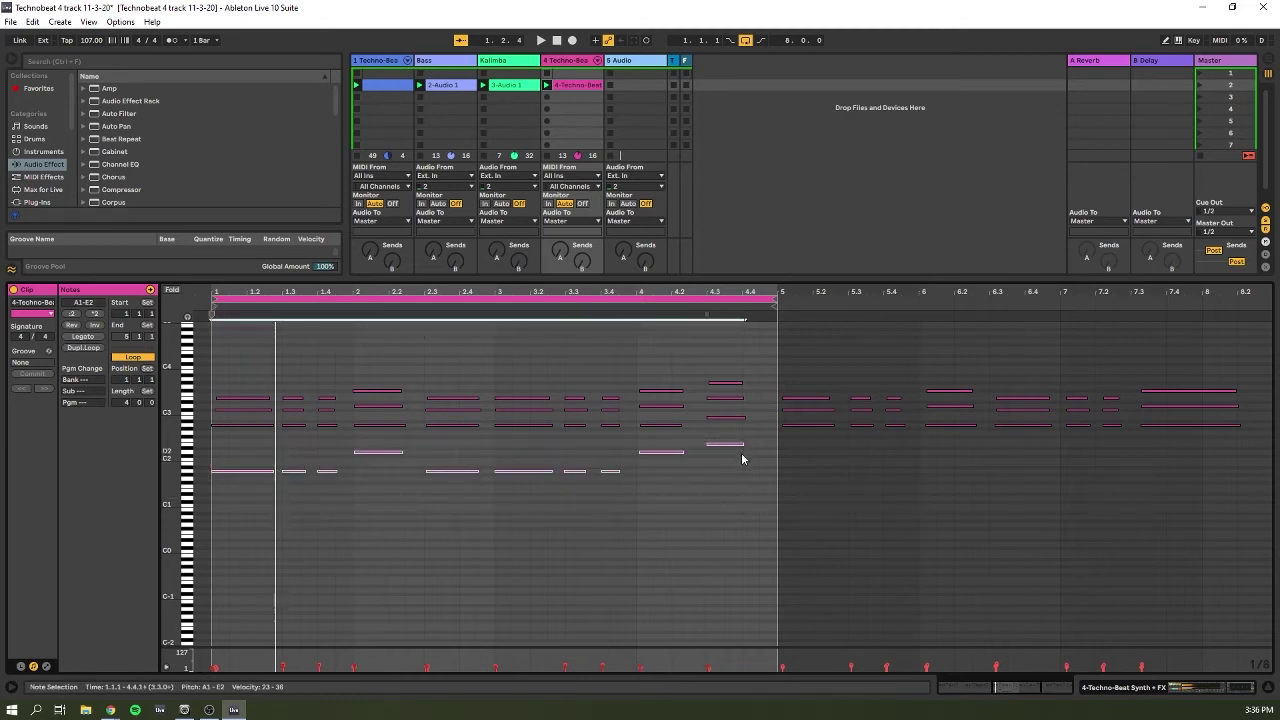
{"action": "left_click", "coordinate": [393, 529]}
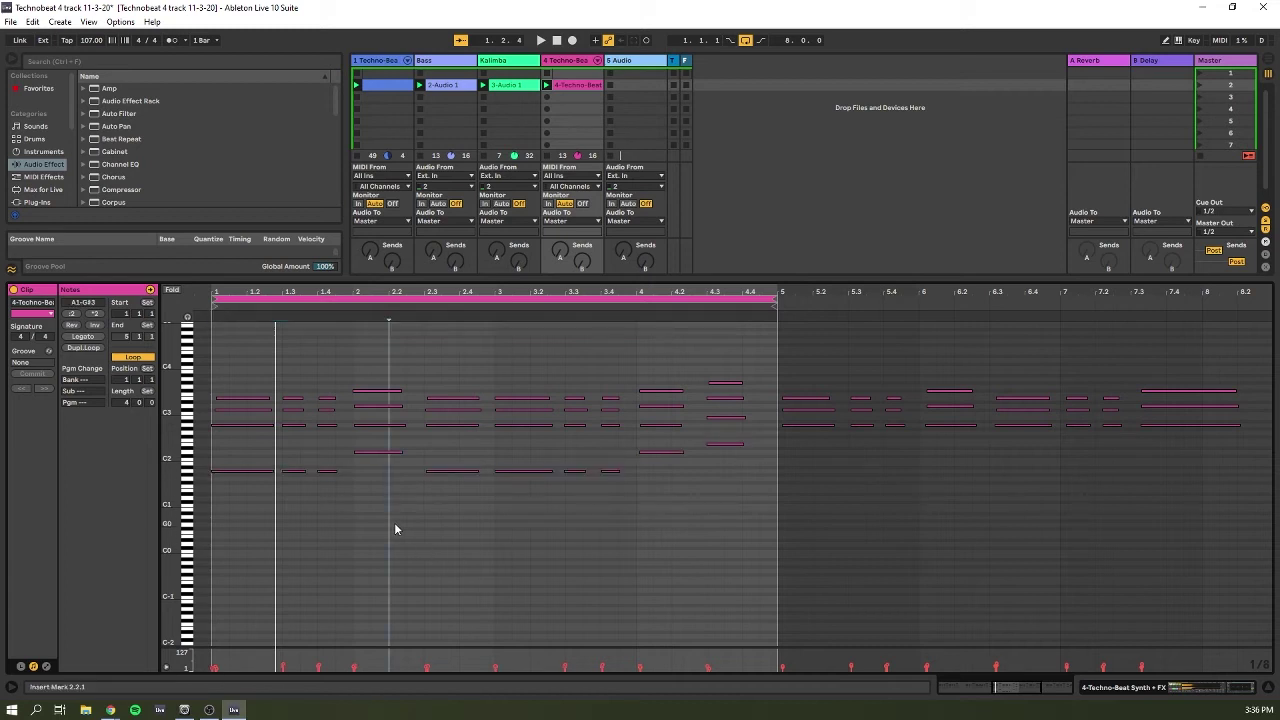
{"action": "left_click_drag", "start_coordinate": [229, 510], "coordinate": [748, 445]}
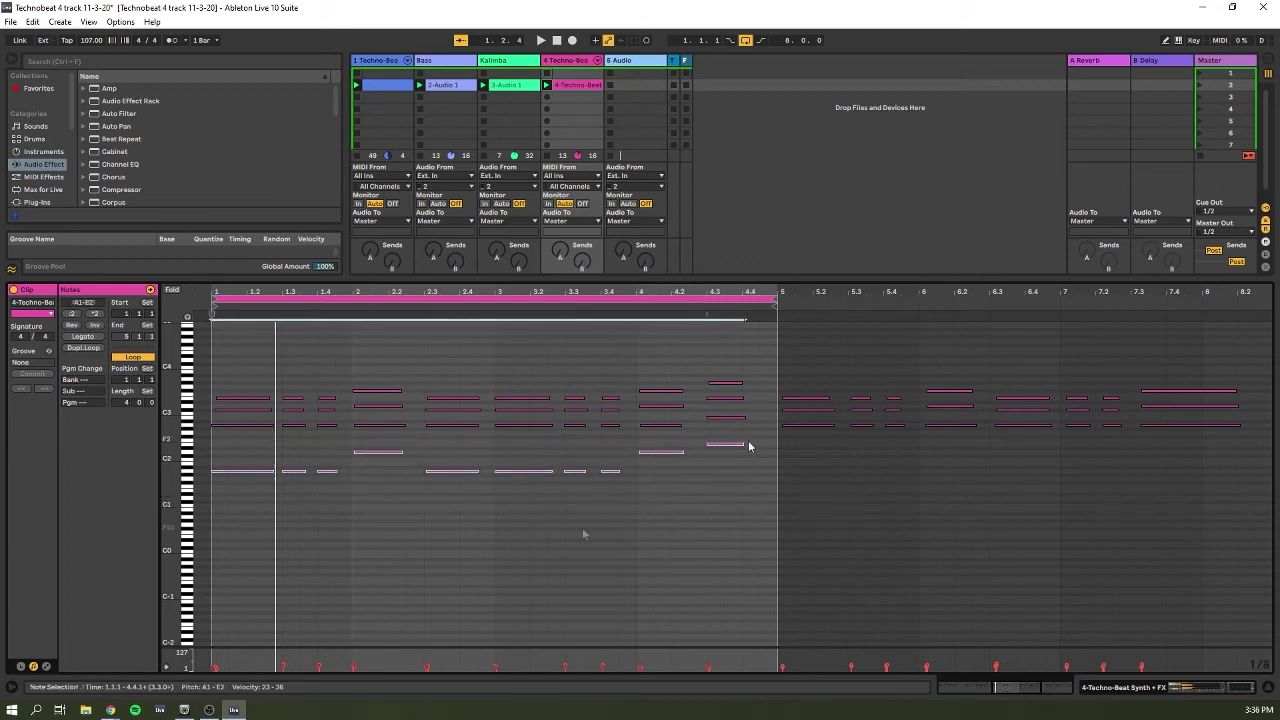
{"action": "key", "text": "space"}
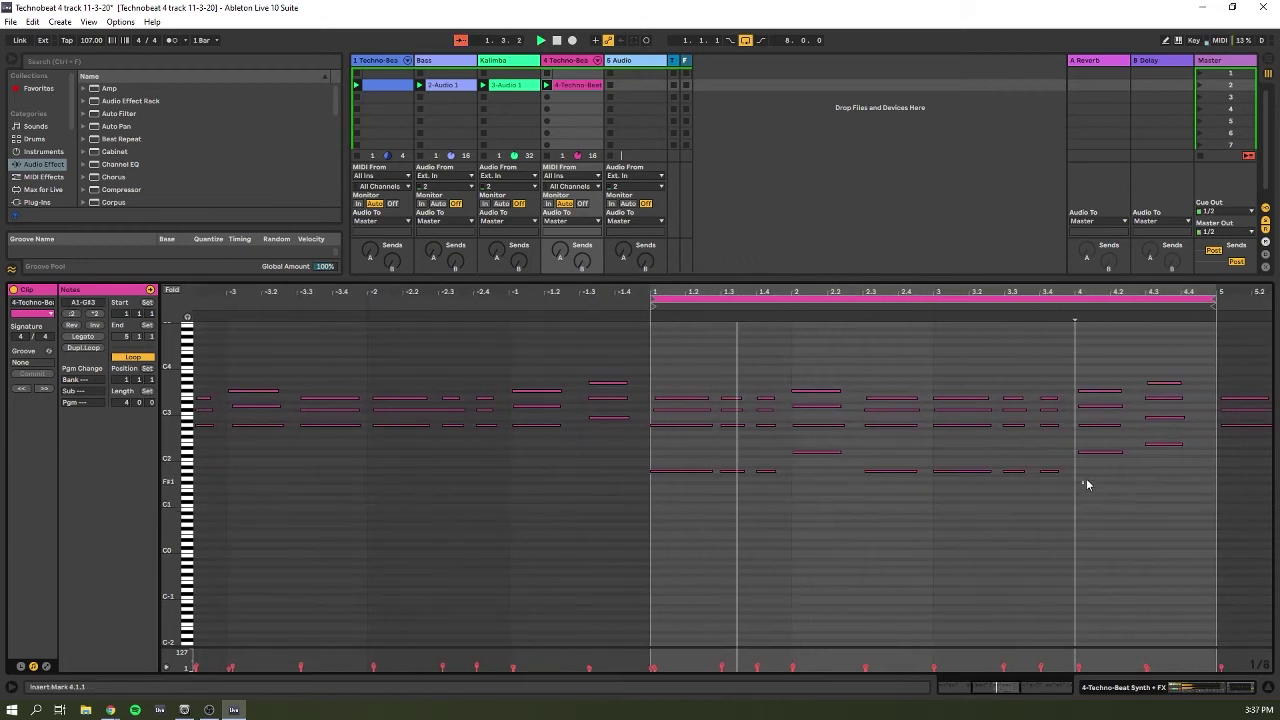
Select the D2 note at the start of bar 4, deselect it and listen to the four-bar loop, restarting playback.
{"action": "left_click", "coordinate": [1097, 452]}
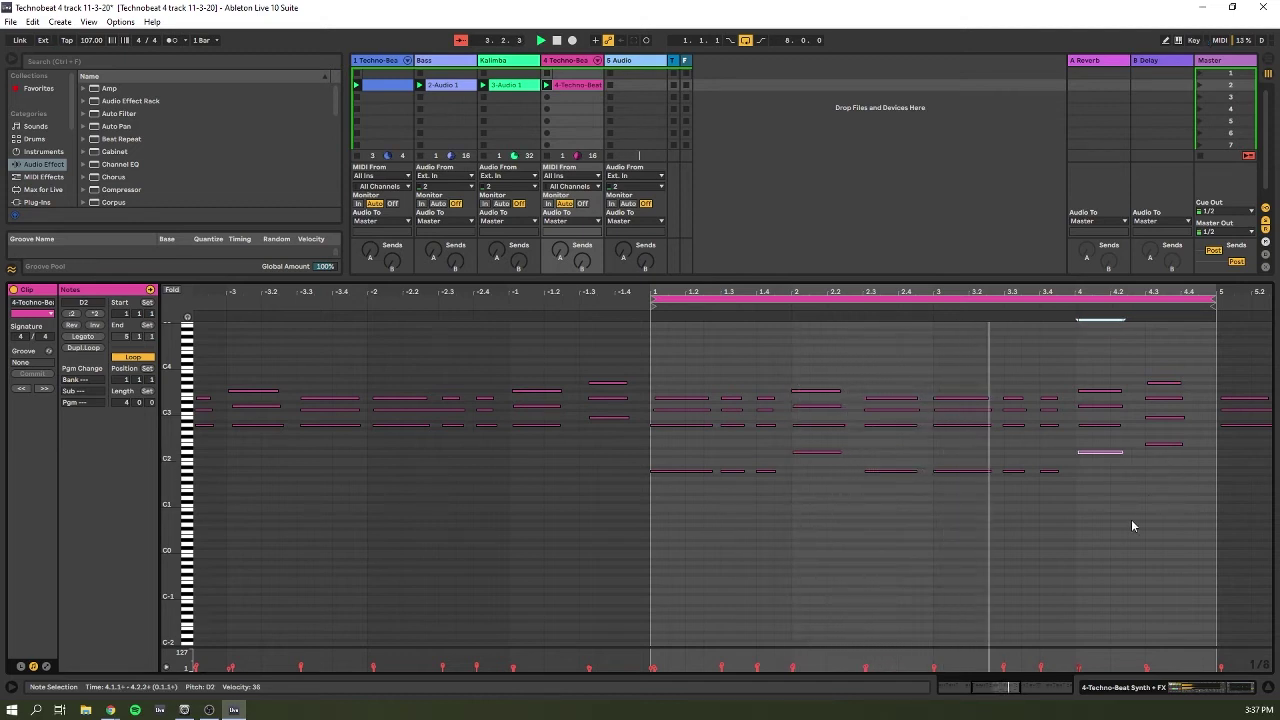
{"action": "left_click", "coordinate": [1097, 516]}
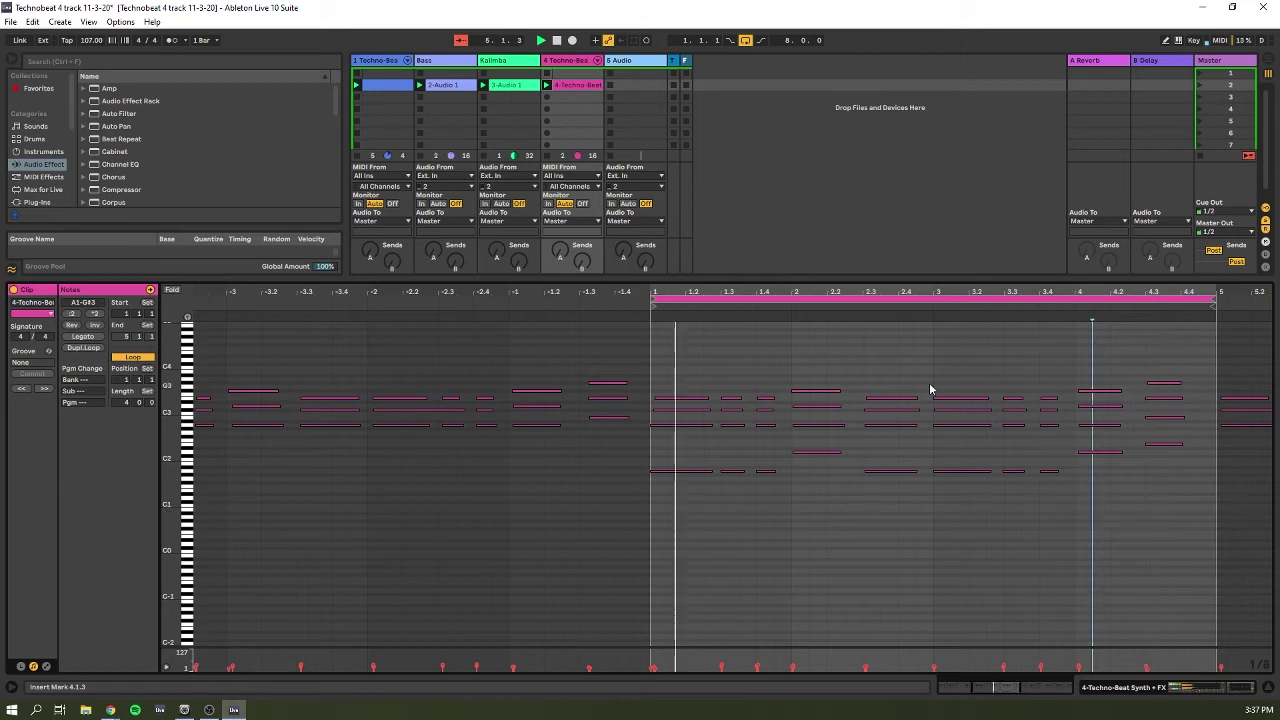
{"action": "left_click_drag", "start_coordinate": [857, 291], "coordinate": [587, 291]}
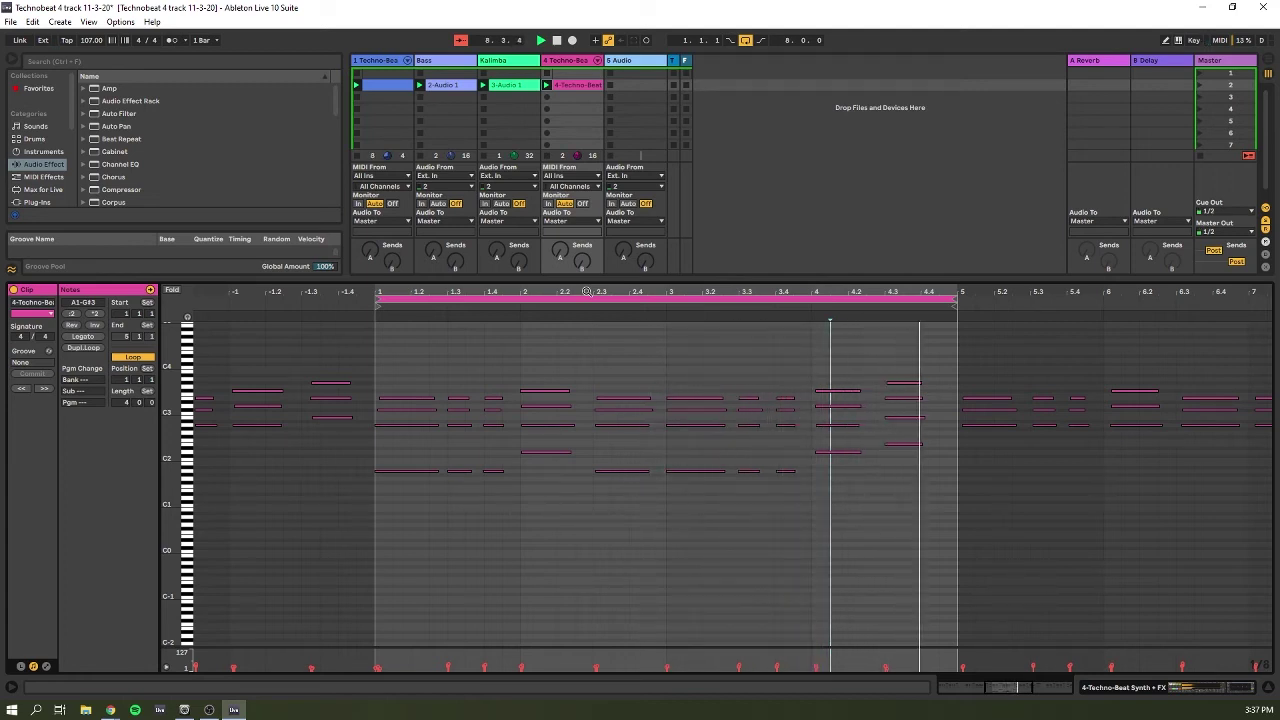
{"action": "left_click", "coordinate": [500, 526]}
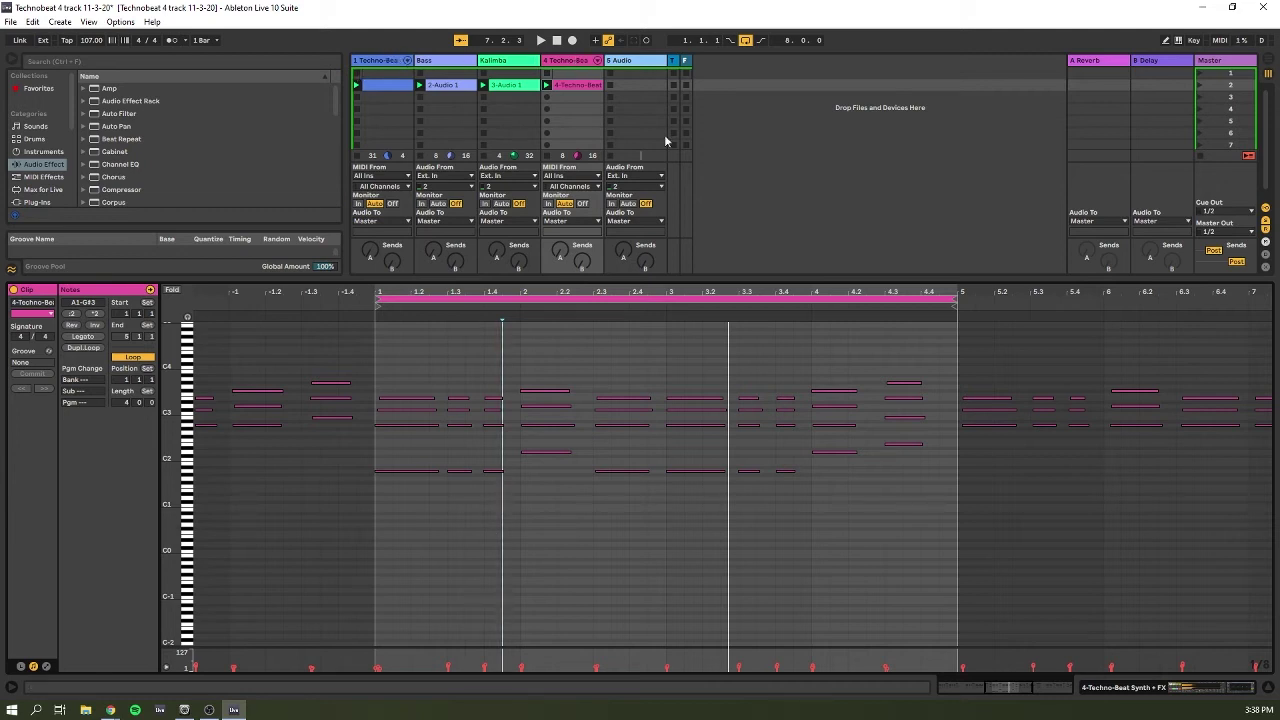
{"action": "key", "text": "space"}
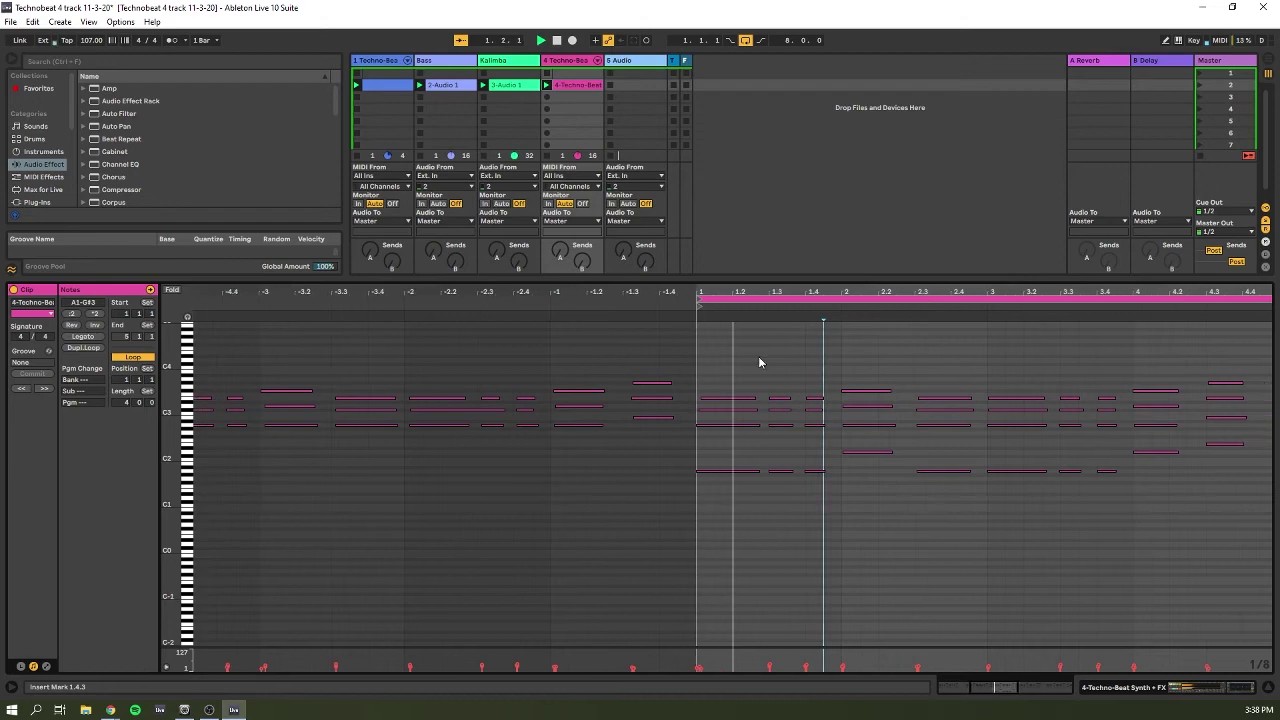
Set the Techno-Beat Synth rack's Filter to 6.66 kHz, Attack to 4.24 ms and Chorus to 34 %, add slight Reverb, and set track volume to -5.4 dB.
{"action": "key", "text": "shift+Tab"}
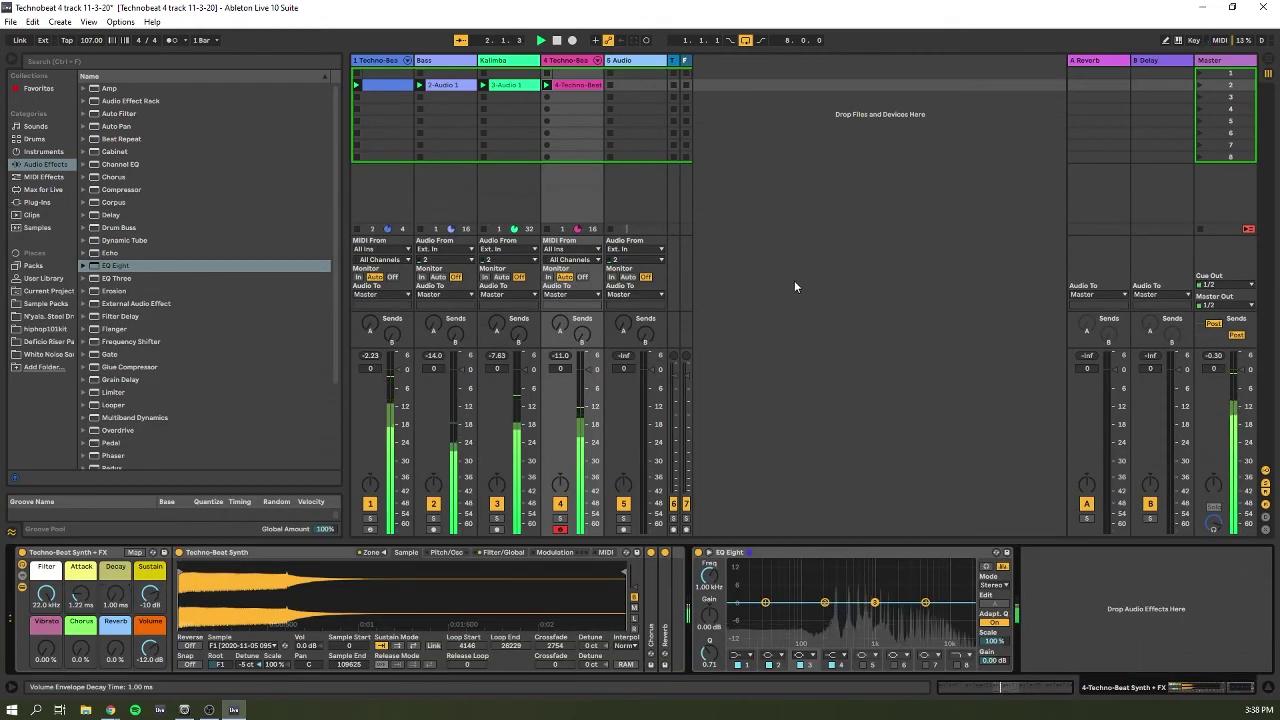
{"action": "mouse_move", "coordinate": [83, 672]}
{"action": "left_mouse_down"}
{"action": "mouse_move", "coordinate": [83, 636]}
{"action": "mouse_move", "coordinate": [81, 654]}
{"action": "left_mouse_up"}
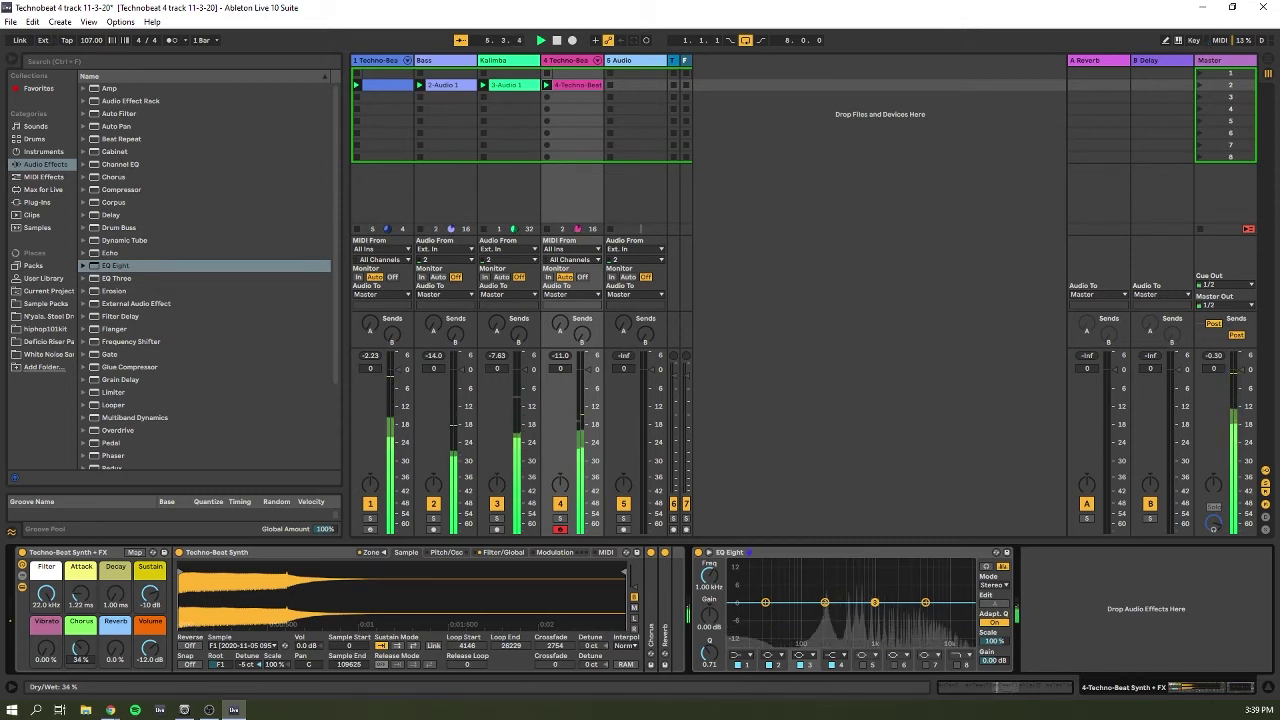
{"action": "left_click_drag", "start_coordinate": [81, 597], "coordinate": [46, 619]}
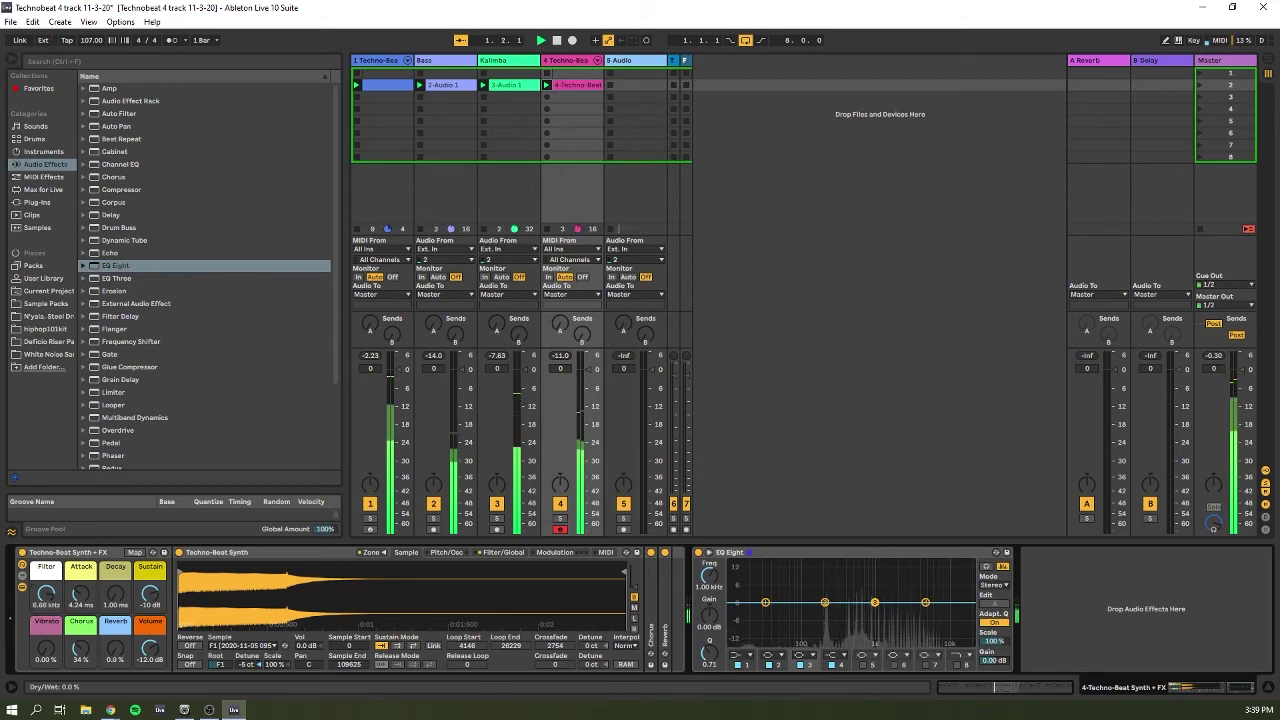
{"action": "left_click_drag", "start_coordinate": [115, 648], "coordinate": [115, 640]}
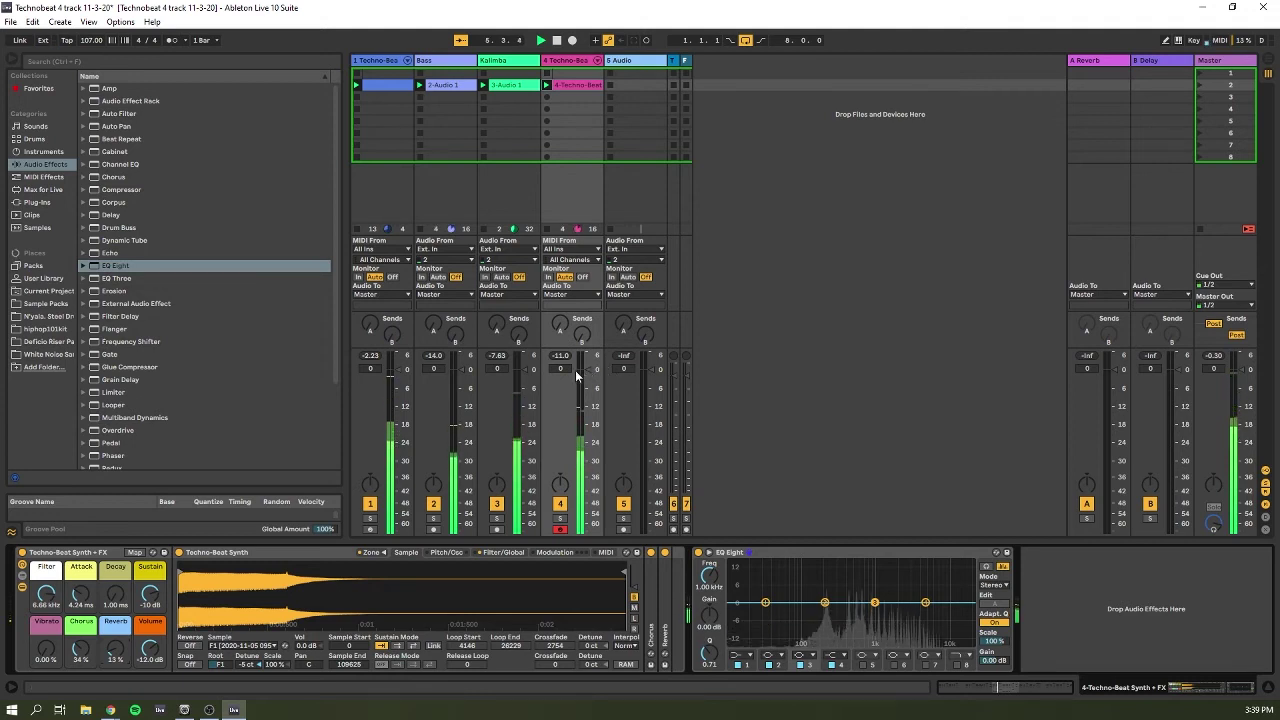
{"action": "left_click_drag", "start_coordinate": [585, 377], "coordinate": [585, 382]}
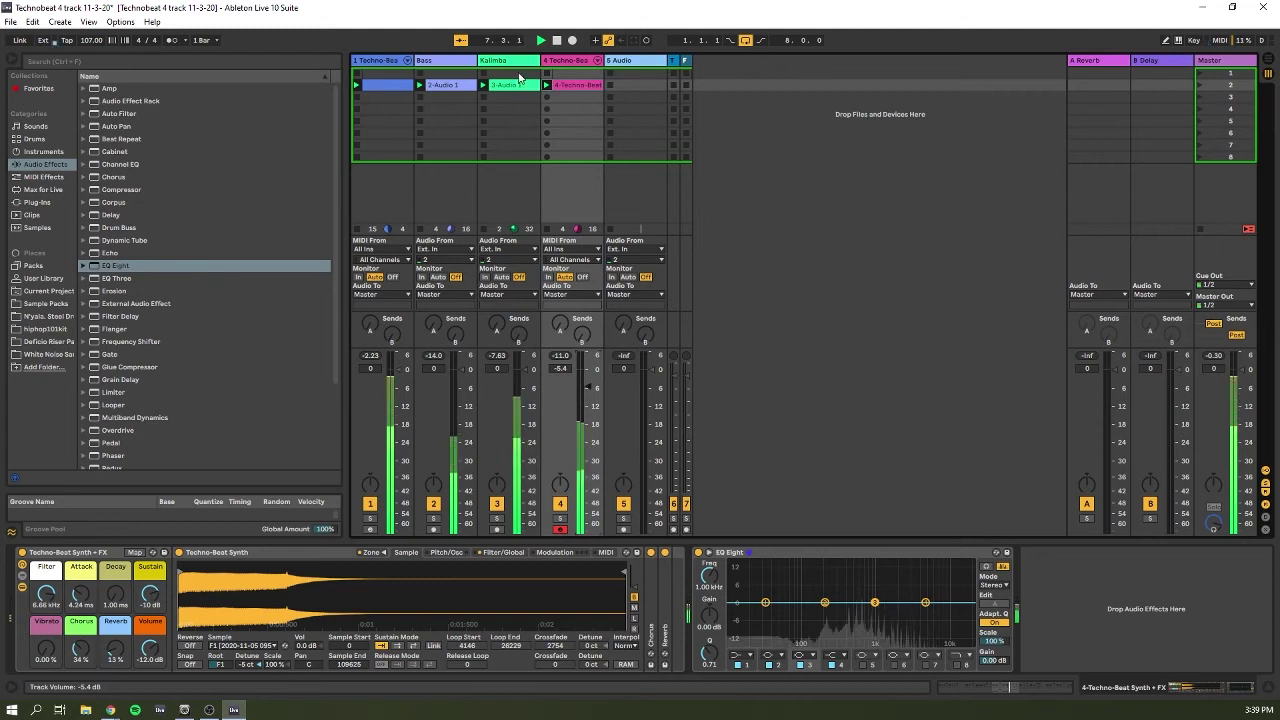
Check the Kalimba track's EQ, and make band 1 of the Techno-Beat Synth's EQ Eight a low cut at 75.1 Hz.
{"action": "left_click", "coordinate": [508, 61]}
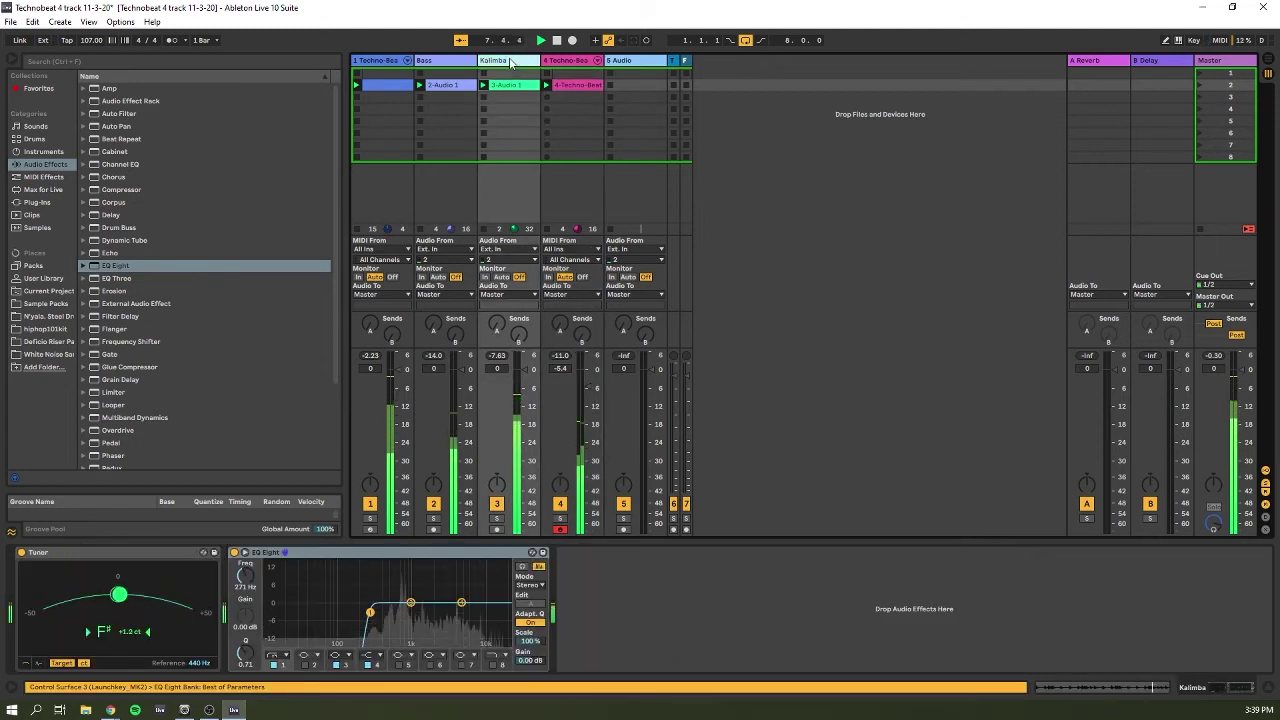
{"action": "left_click", "coordinate": [570, 61]}
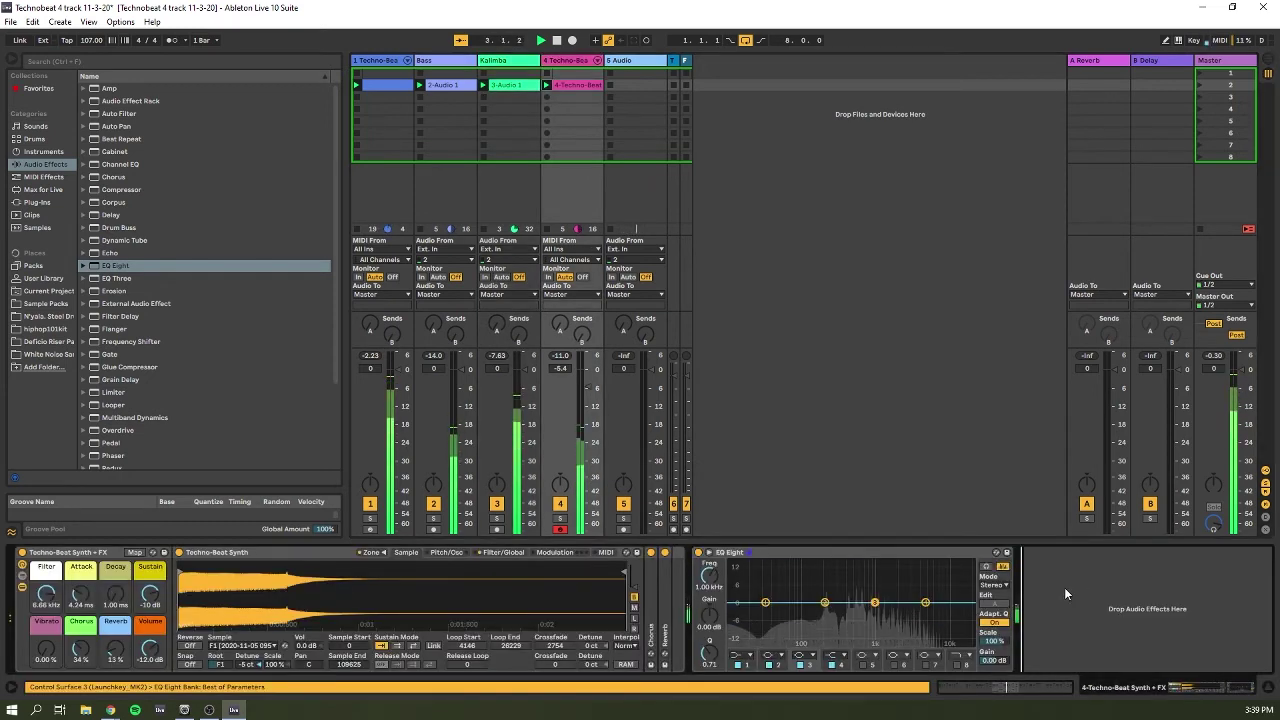
{"action": "left_click", "coordinate": [765, 559]}
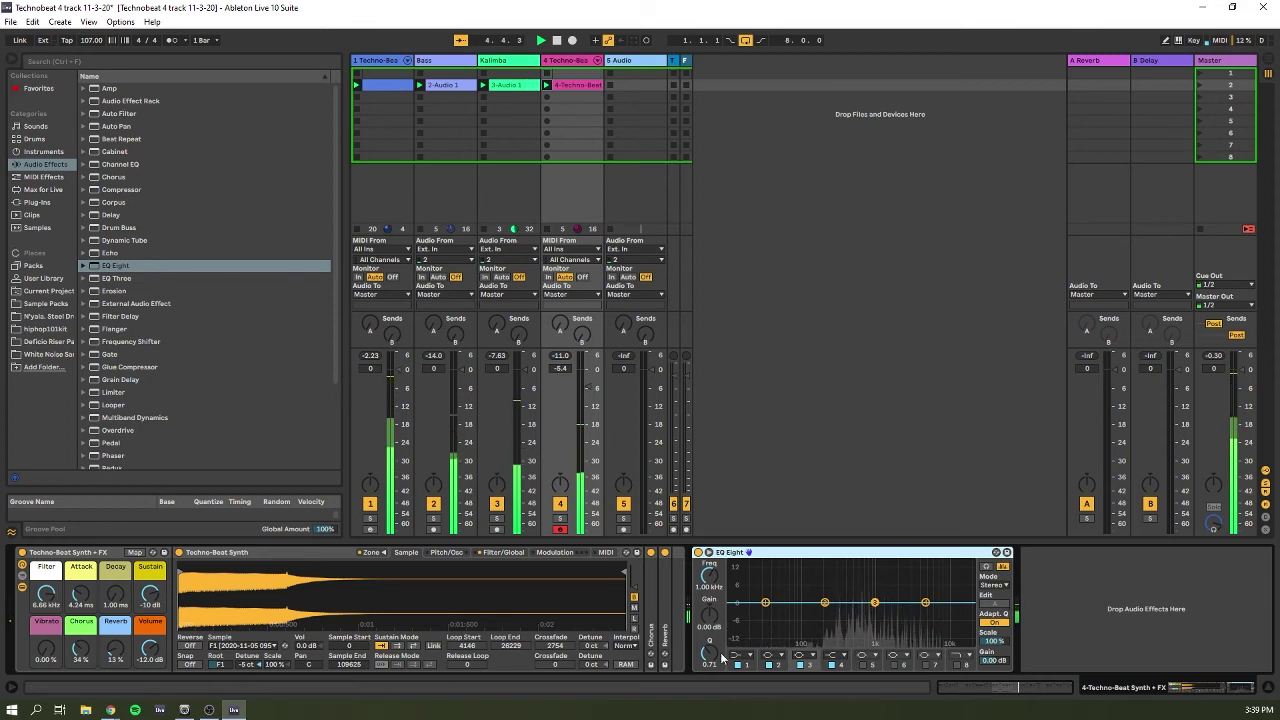
{"action": "left_click", "coordinate": [735, 655]}
{"action": "left_click", "coordinate": [737, 589]}
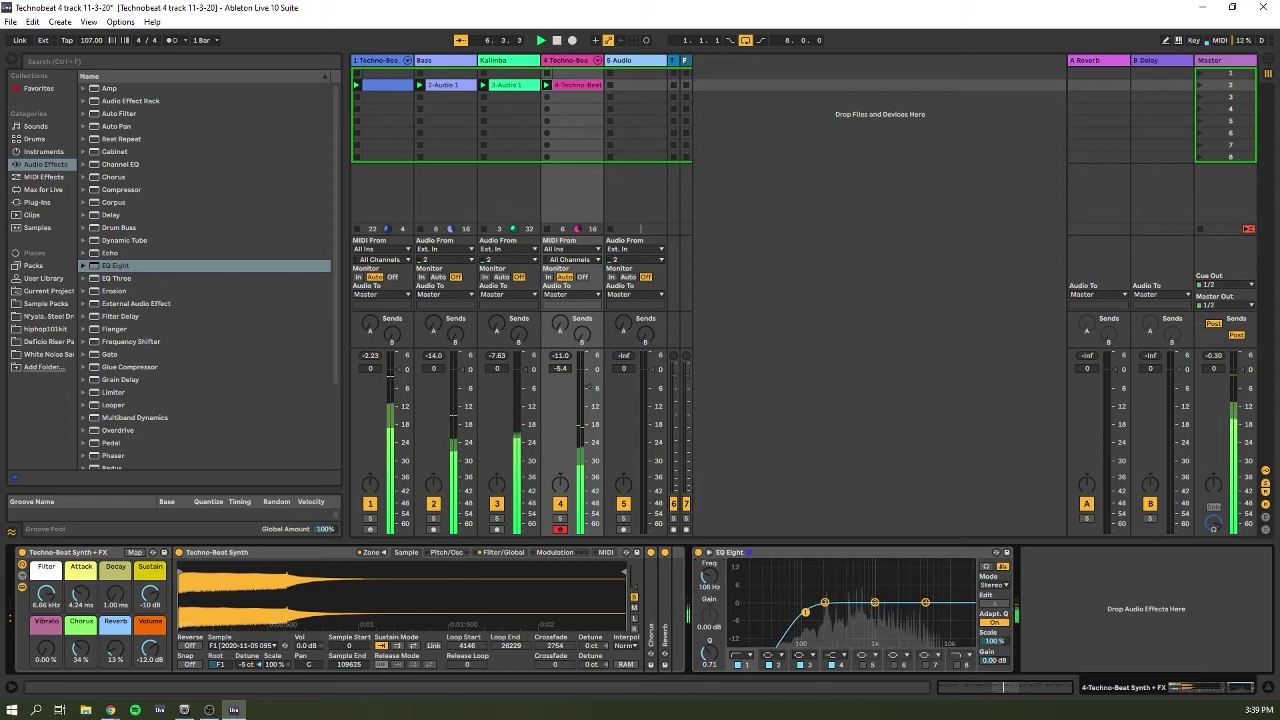
{"action": "left_click_drag", "start_coordinate": [709, 577], "coordinate": [709, 574]}
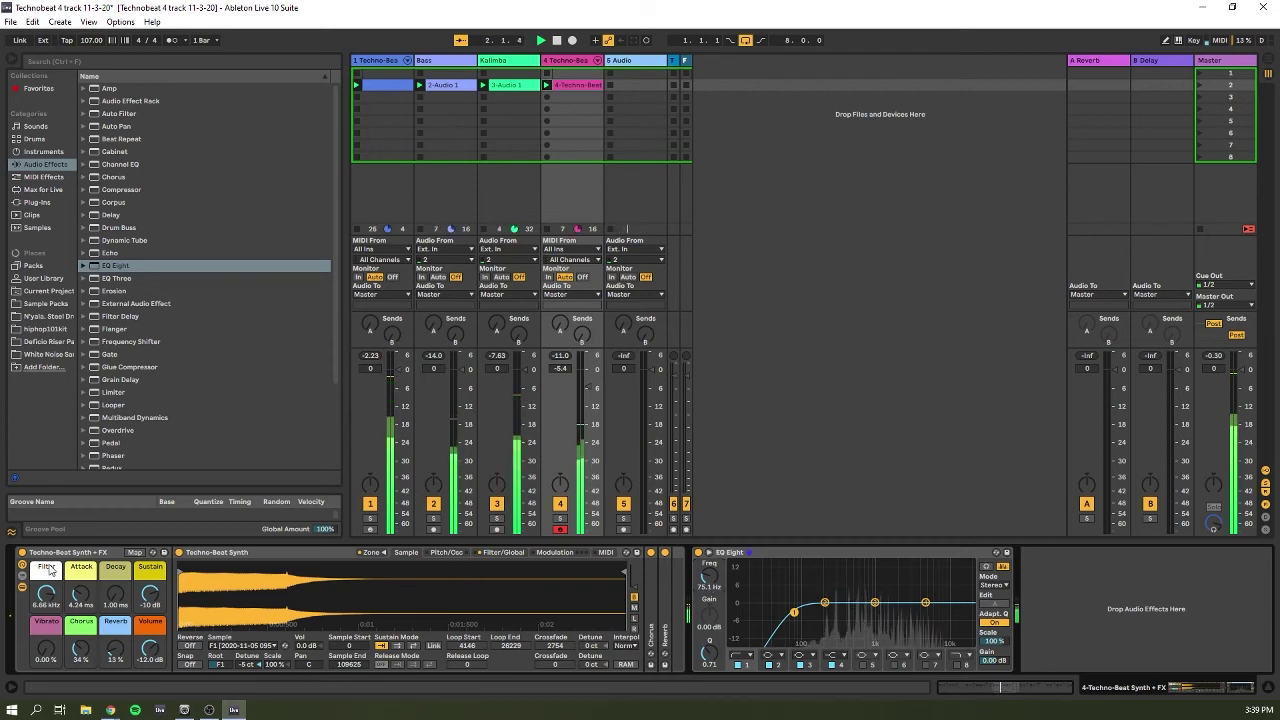
Solo the Bass track, make band 4 of its EQ Eight a high cut at 3.52 kHz, and unsolo the track.
{"action": "left_click", "coordinate": [507, 62]}
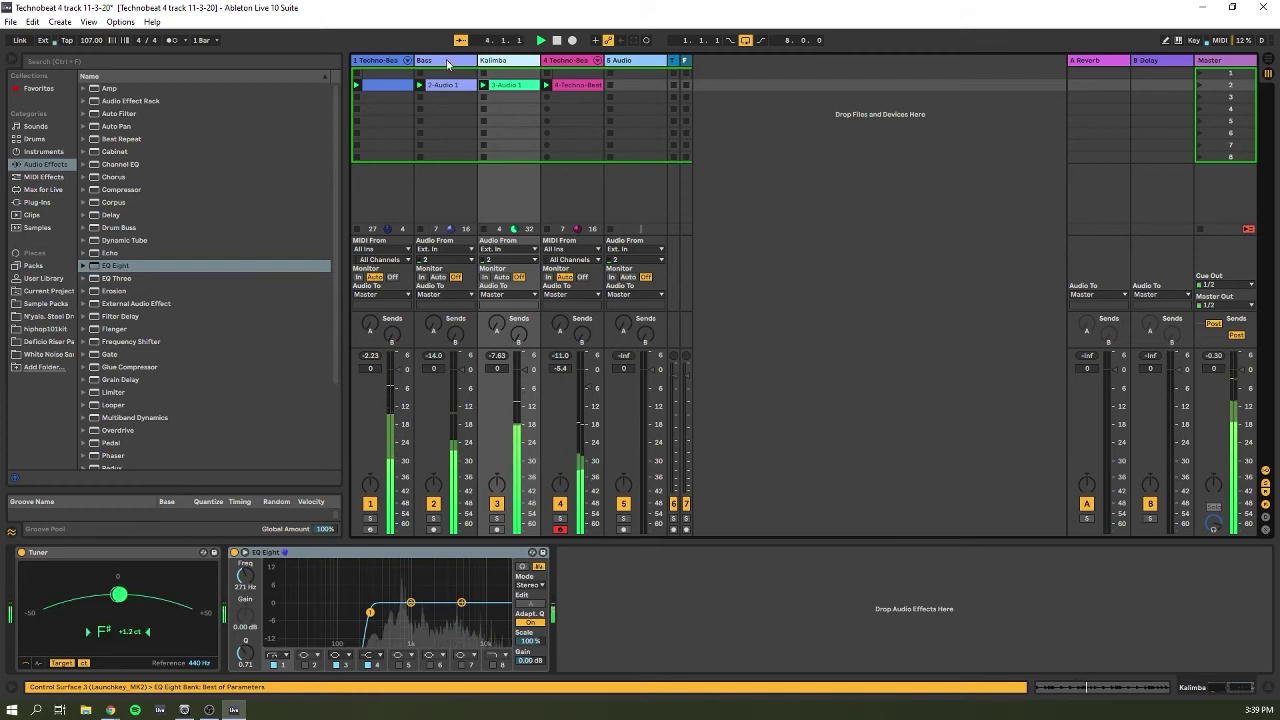
{"action": "left_click", "coordinate": [447, 64]}
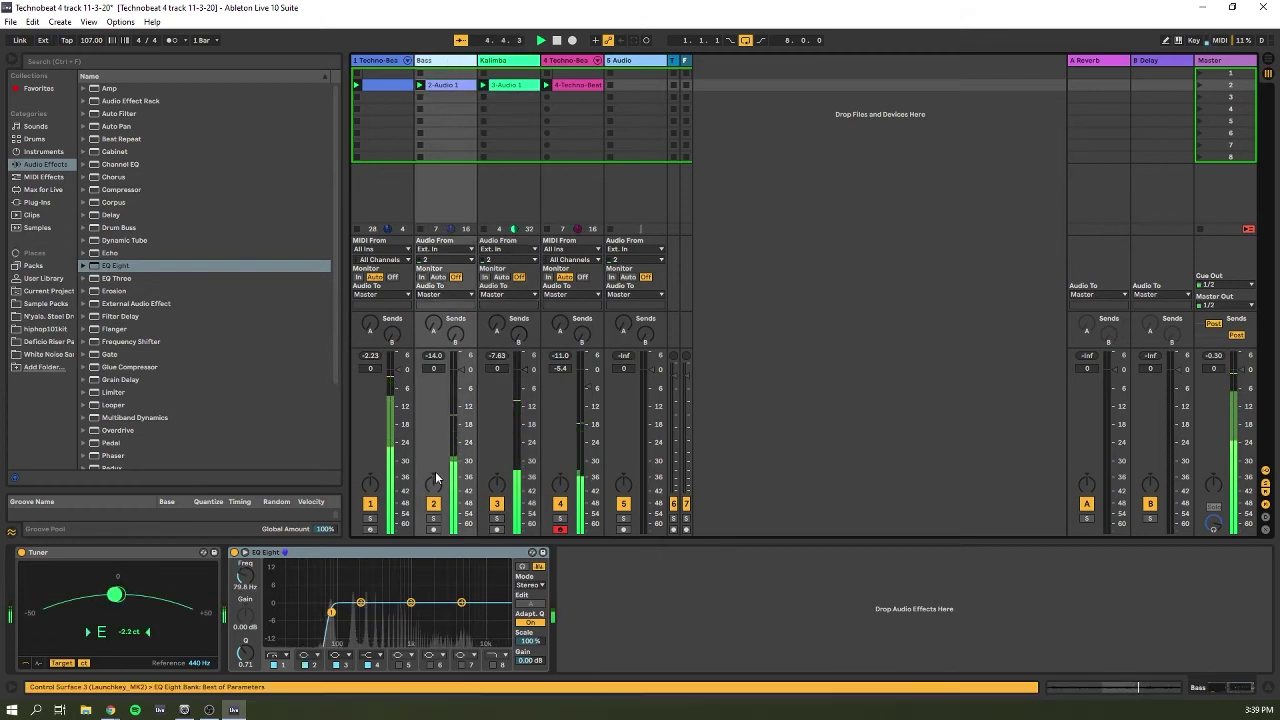
{"action": "left_click", "coordinate": [433, 518]}
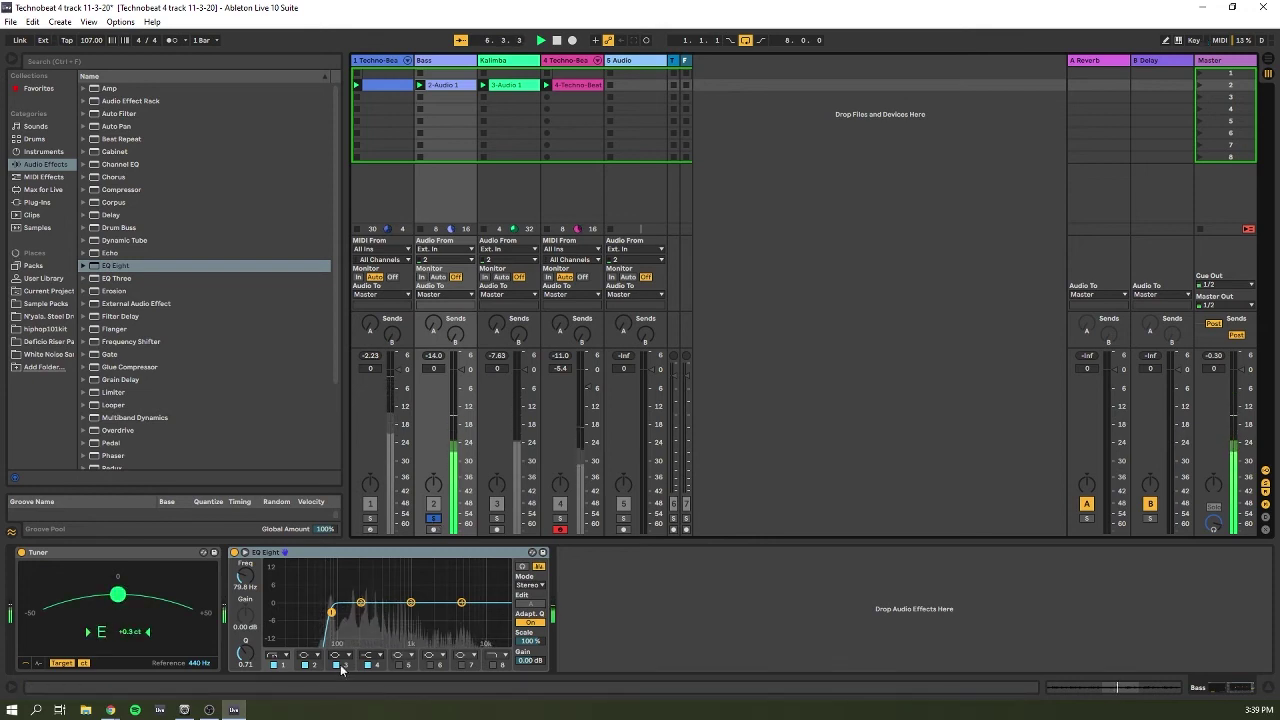
{"action": "left_click", "coordinate": [370, 662]}
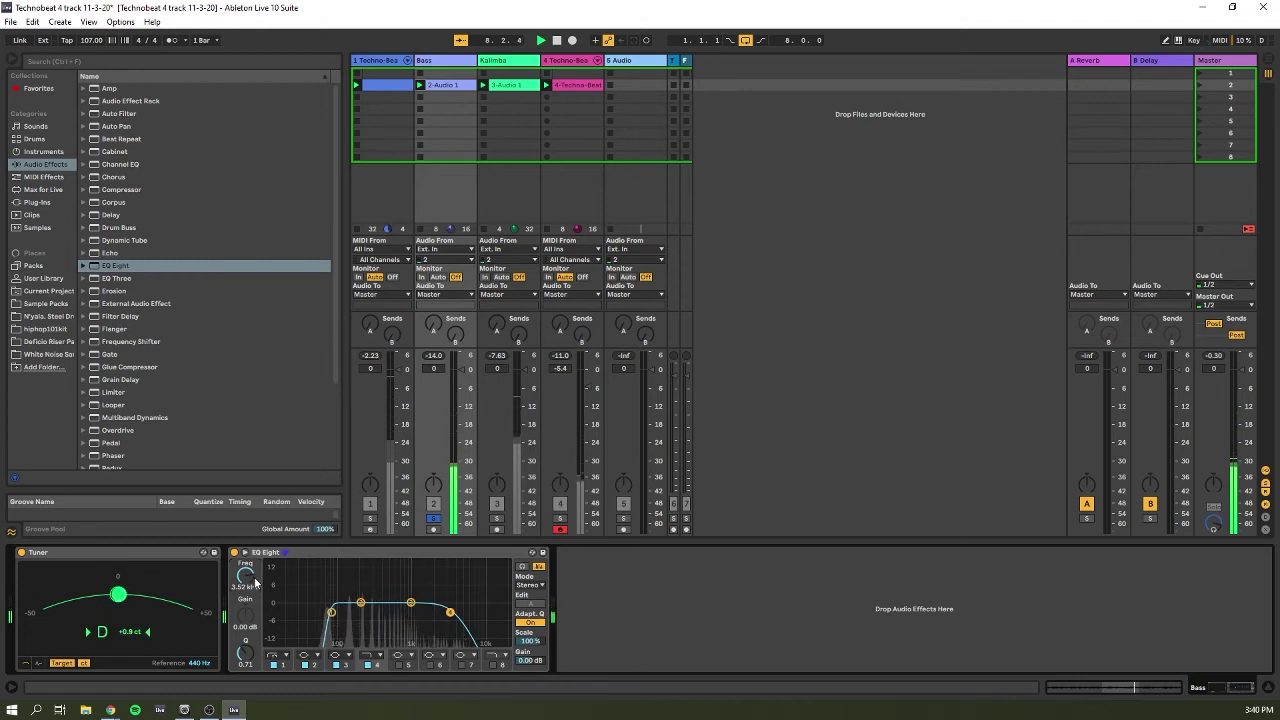
{"action": "left_click", "coordinate": [434, 518]}
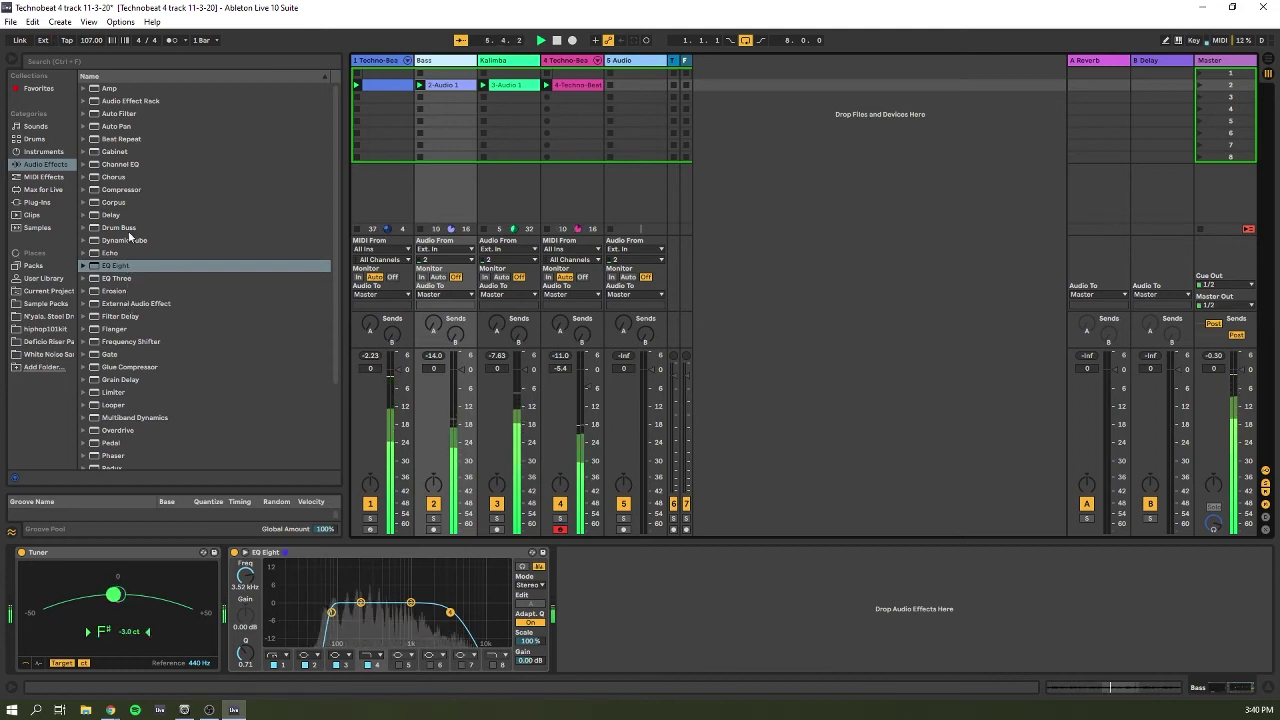
Add a Compressor after the Bass track's EQ Eight and set its threshold to -19.6 dB.
{"action": "double_click", "coordinate": [130, 191]}
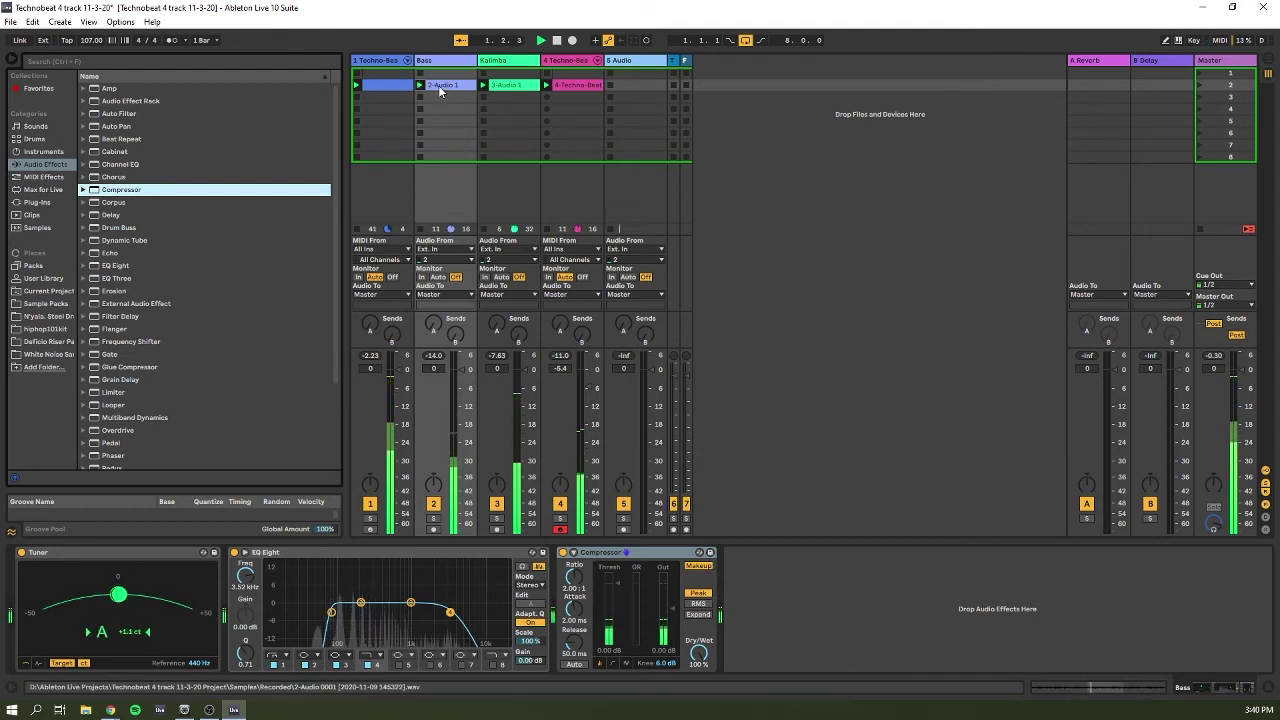
{"action": "left_click_drag", "start_coordinate": [620, 584], "coordinate": [620, 622]}
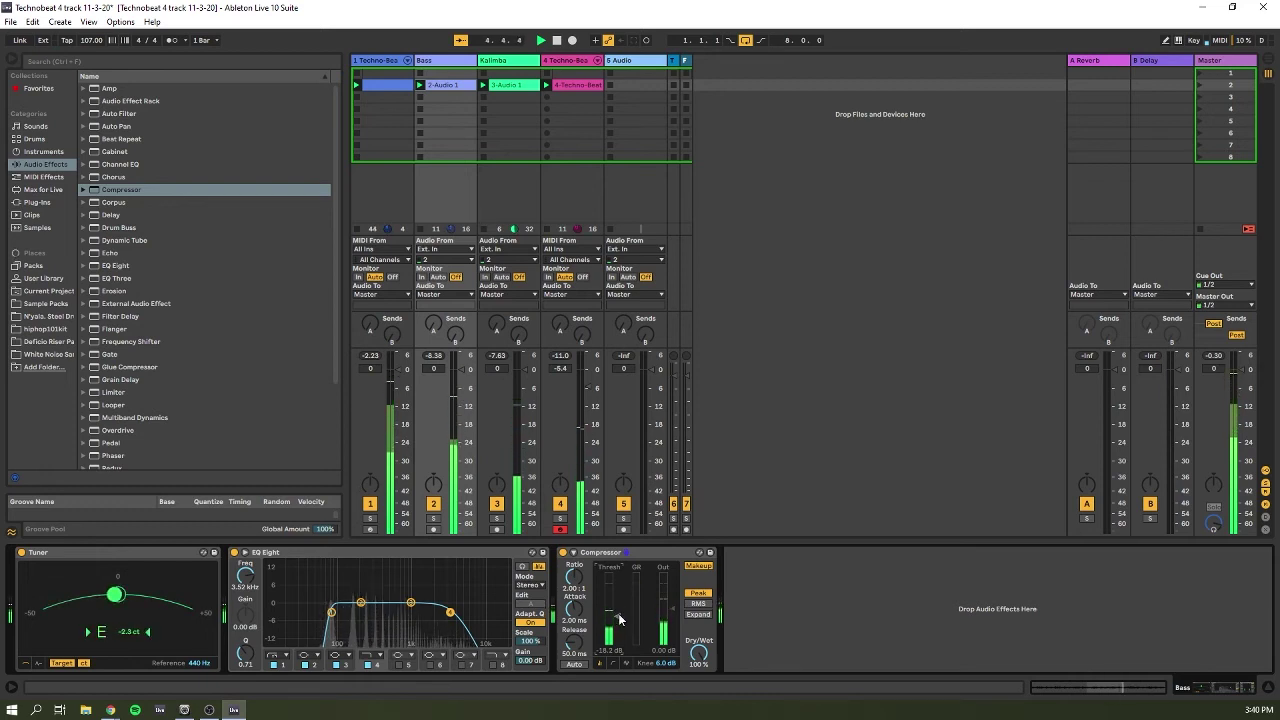
{"action": "left_click_drag", "start_coordinate": [619, 619], "coordinate": [619, 623]}
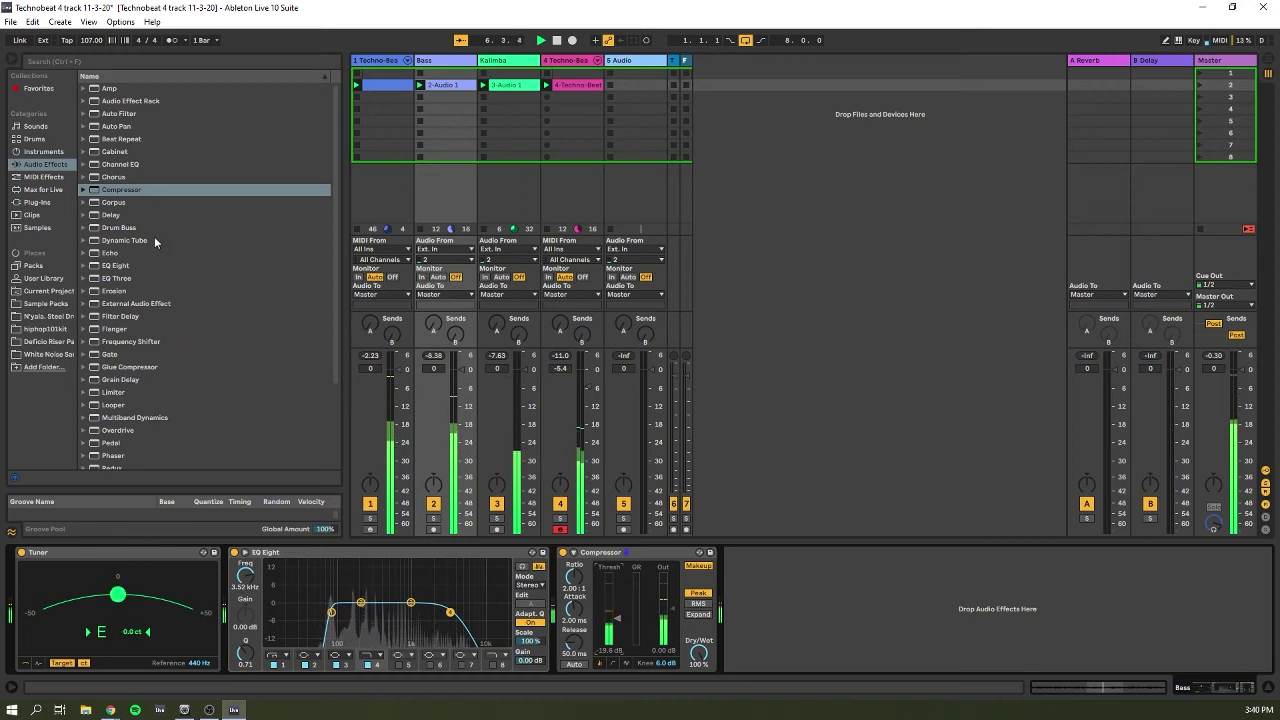
Add a Saturator after the Bass track's Compressor with Drive at 5.71 dB and Output at -5.71 dB.
{"action": "scroll", "coordinate": [155, 347], "scroll_direction": "down", "scroll_amount": 4}
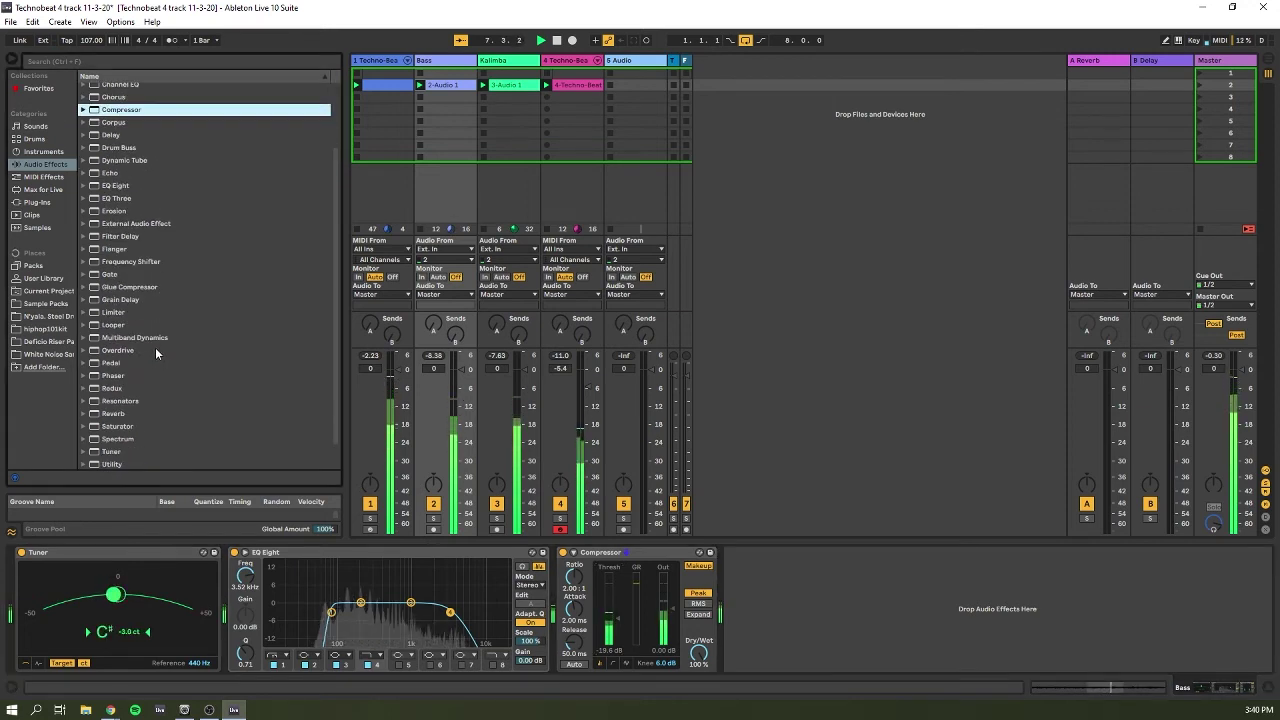
{"action": "left_click_drag", "start_coordinate": [117, 399], "coordinate": [840, 608]}
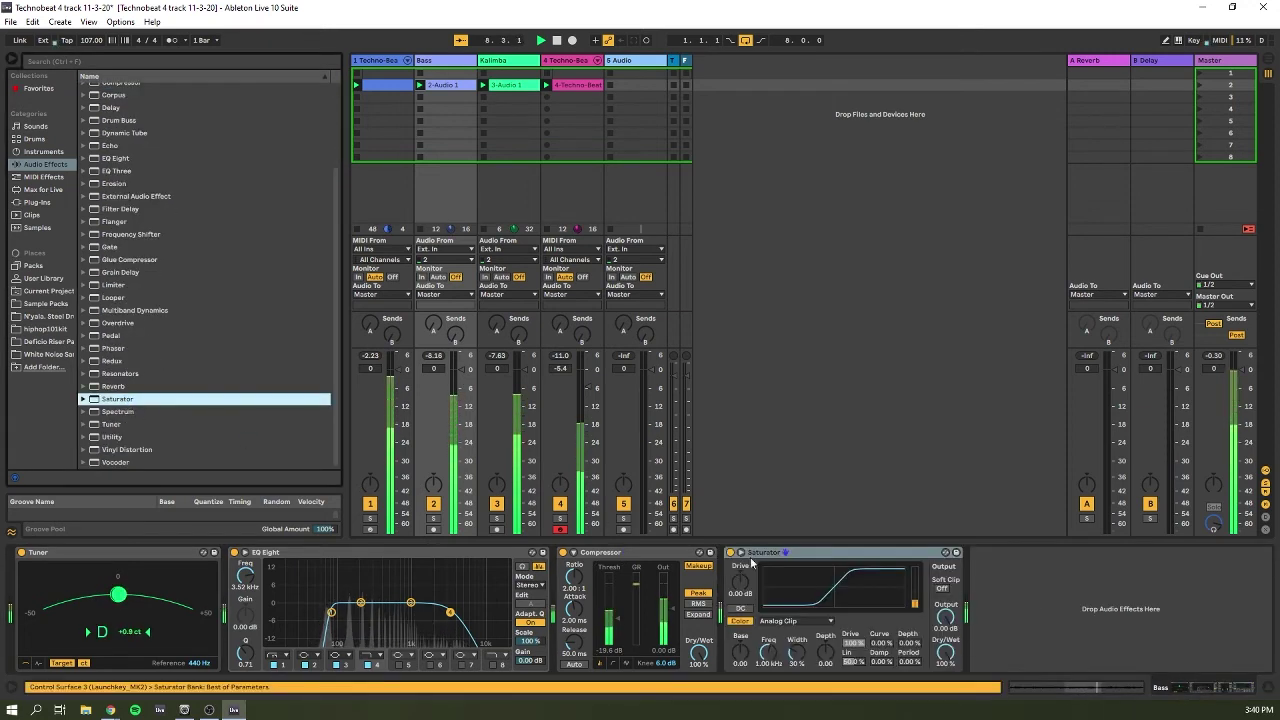
{"action": "left_click_drag", "start_coordinate": [757, 591], "coordinate": [757, 550]}
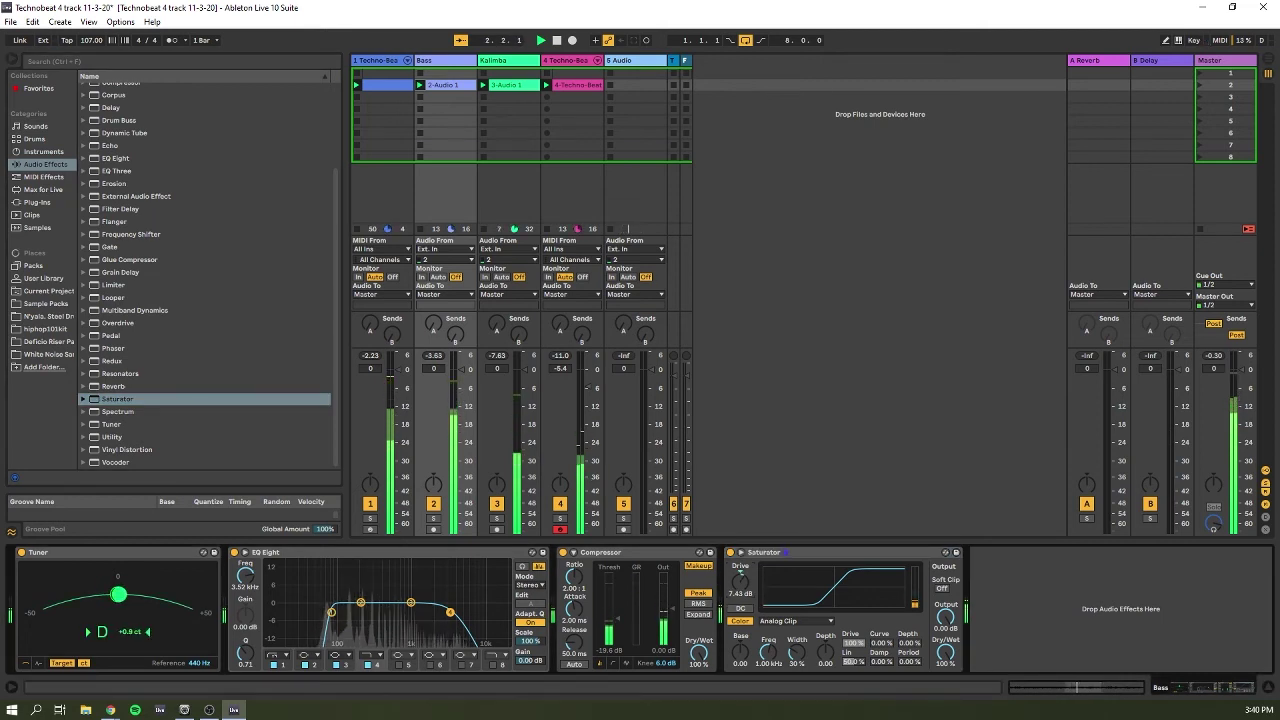
{"action": "left_click_drag", "start_coordinate": [951, 626], "coordinate": [951, 638]}
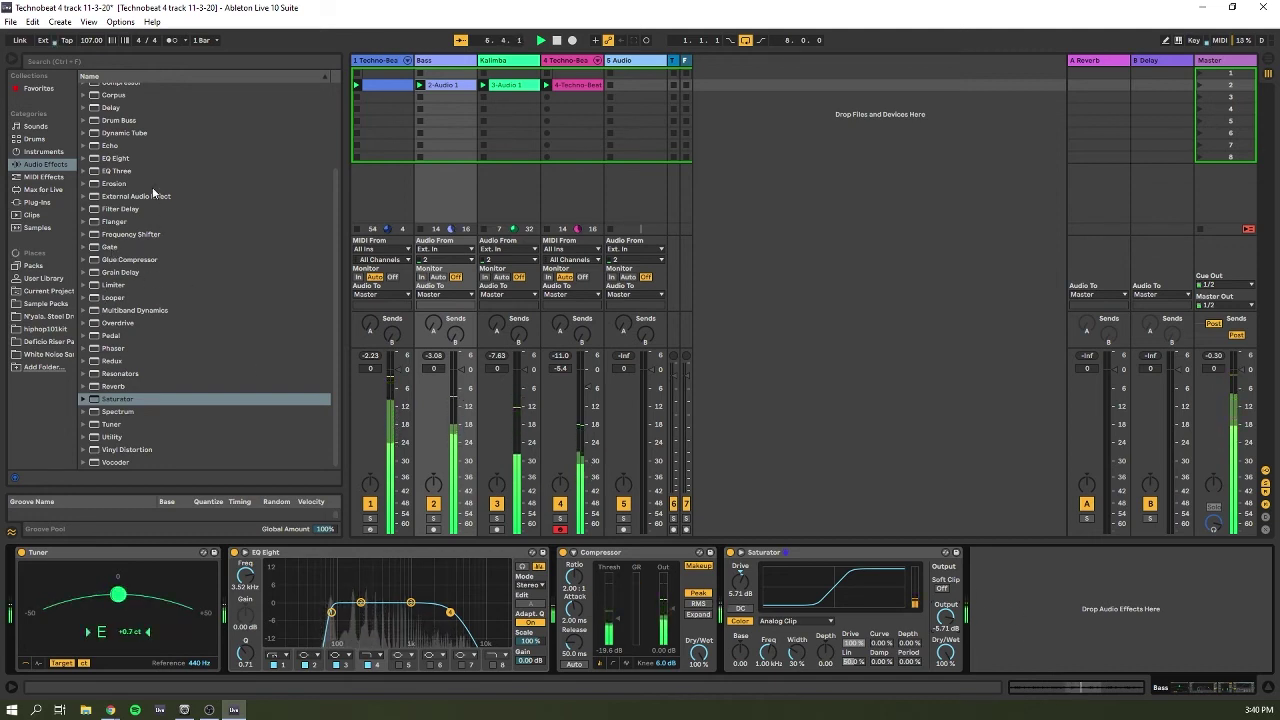
Add a second EQ Eight after the Saturator on the Bass track and bring the end of the device chain into view.
{"action": "double_click", "coordinate": [125, 159]}
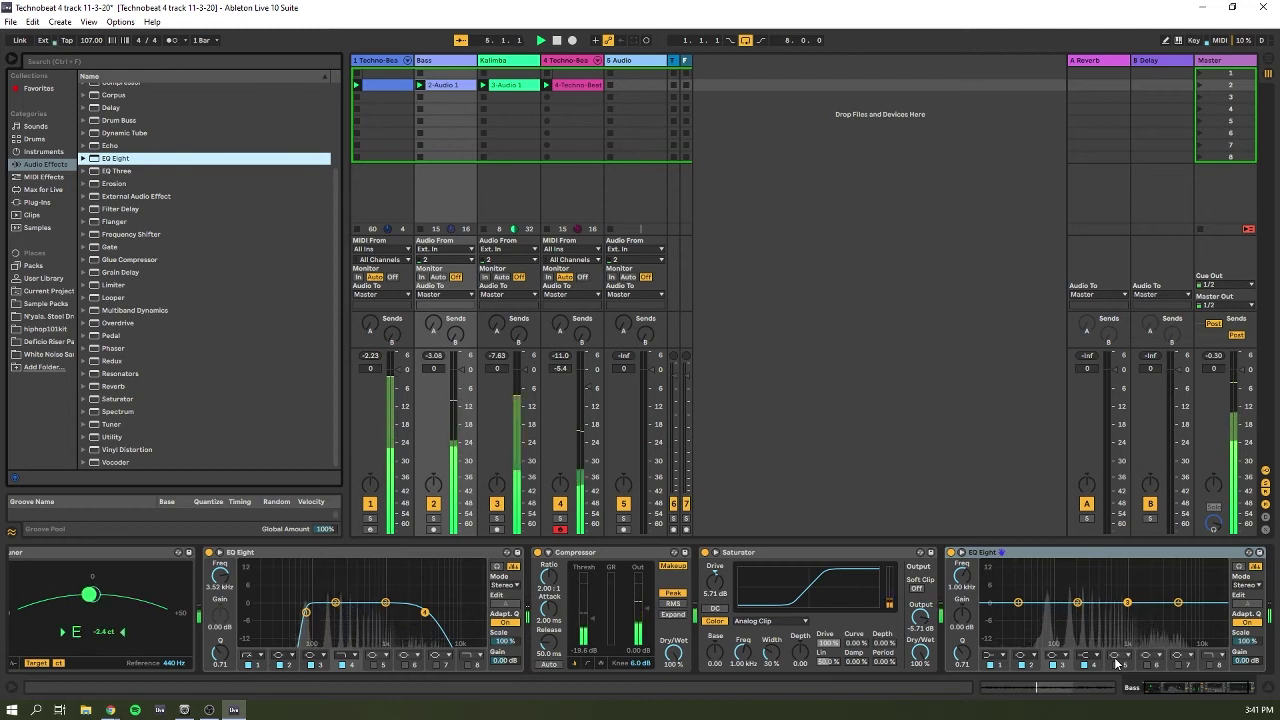
{"action": "left_click", "coordinate": [1213, 689]}
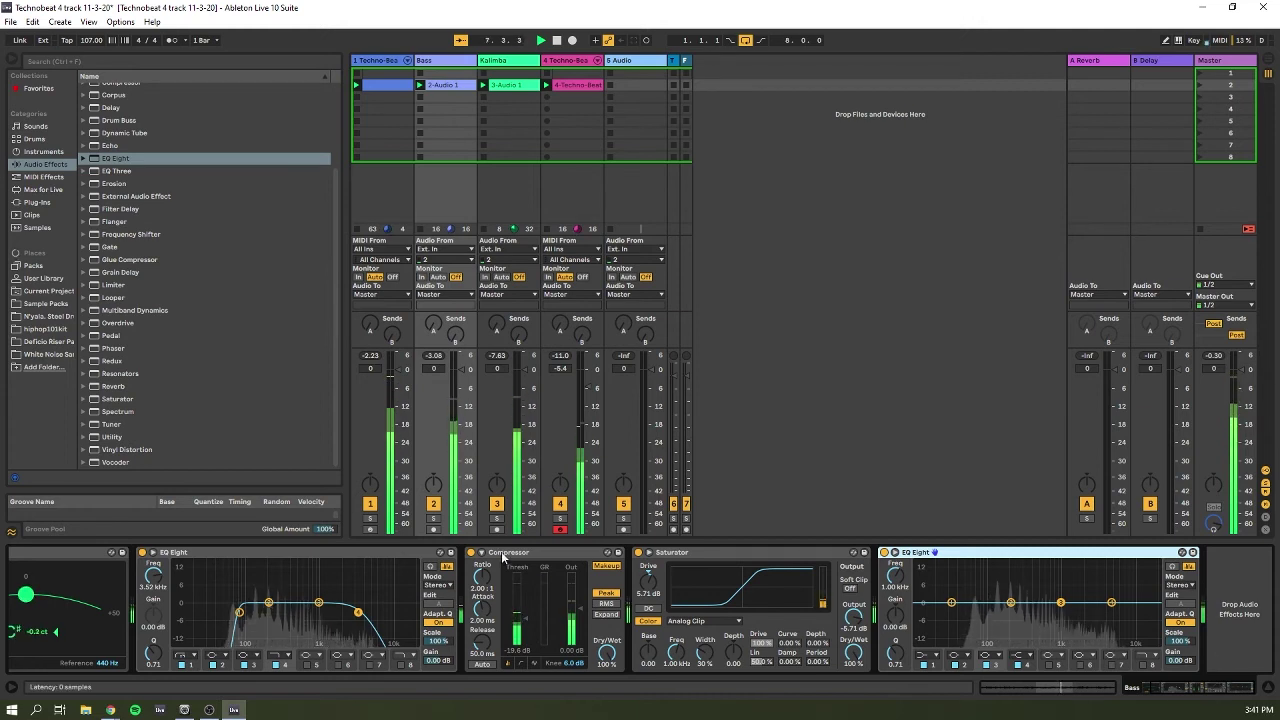
Solo the Bass track, compare its sound with the Compressor and Saturator bypassed and active, leave both on and unsolo the track.
{"action": "left_click", "coordinate": [433, 518]}
{"action": "left_click", "coordinate": [648, 621]}
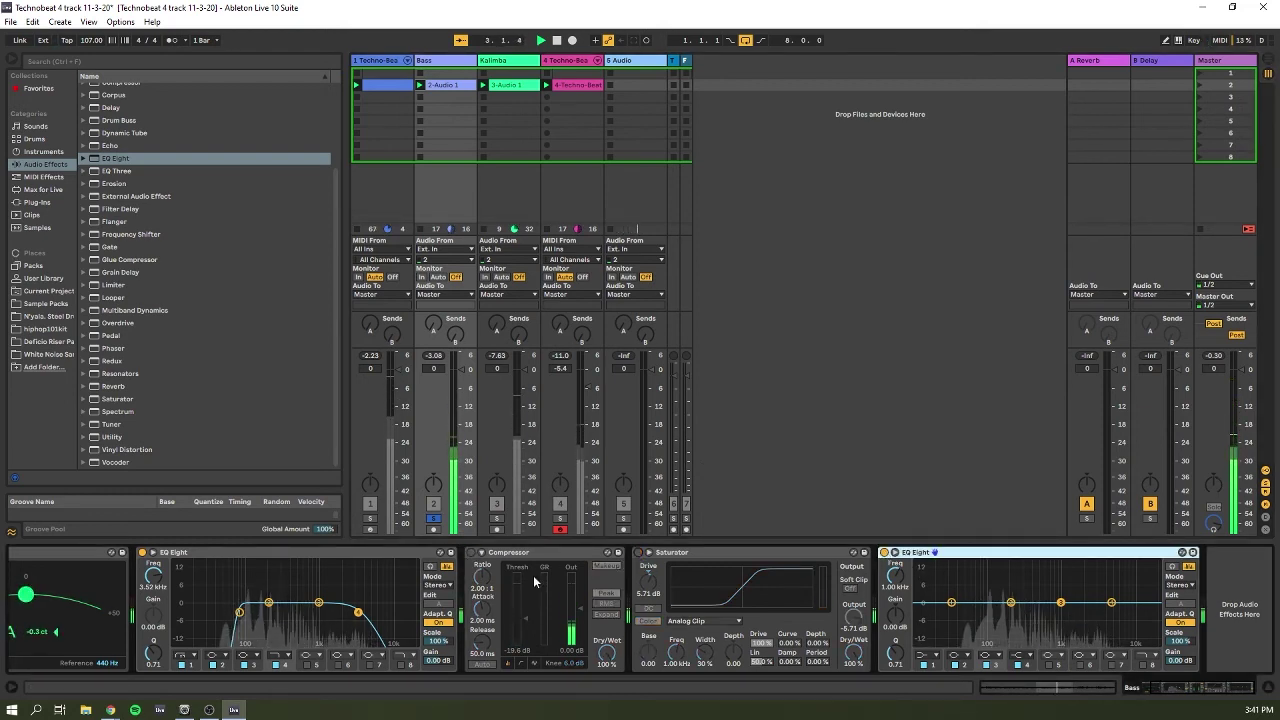
{"action": "left_click", "coordinate": [471, 553]}
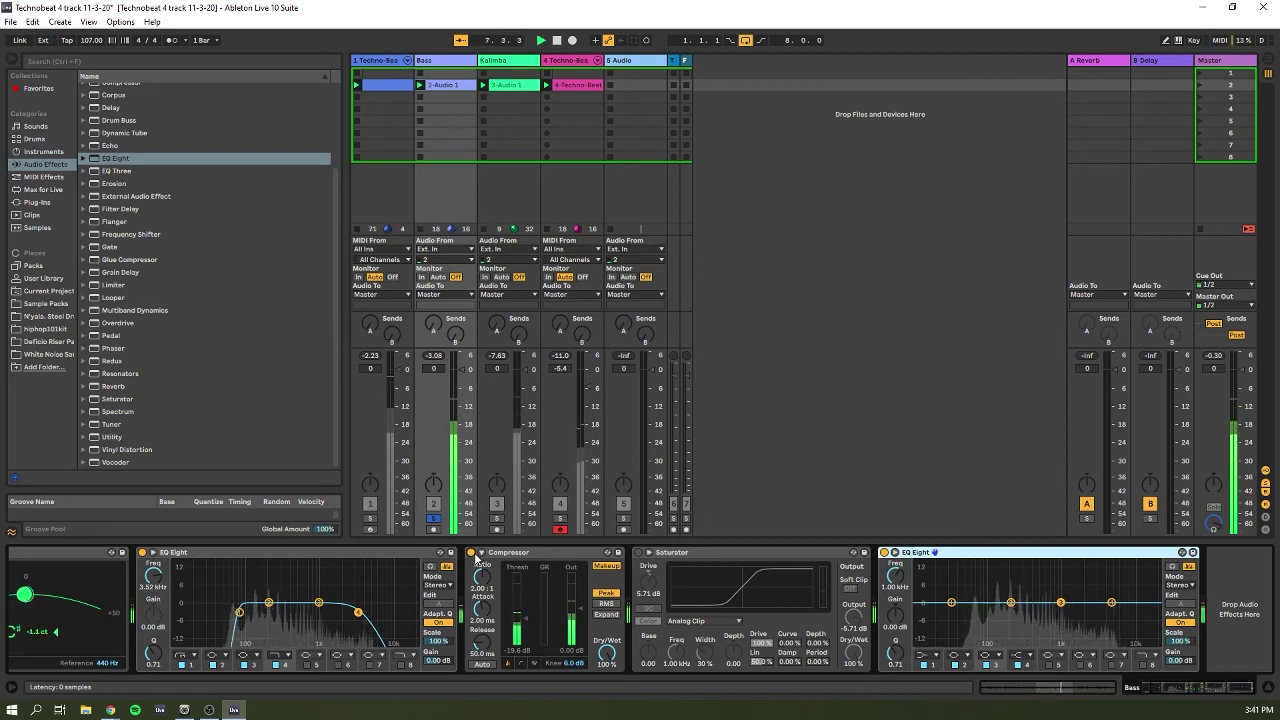
{"action": "left_click", "coordinate": [640, 552]}
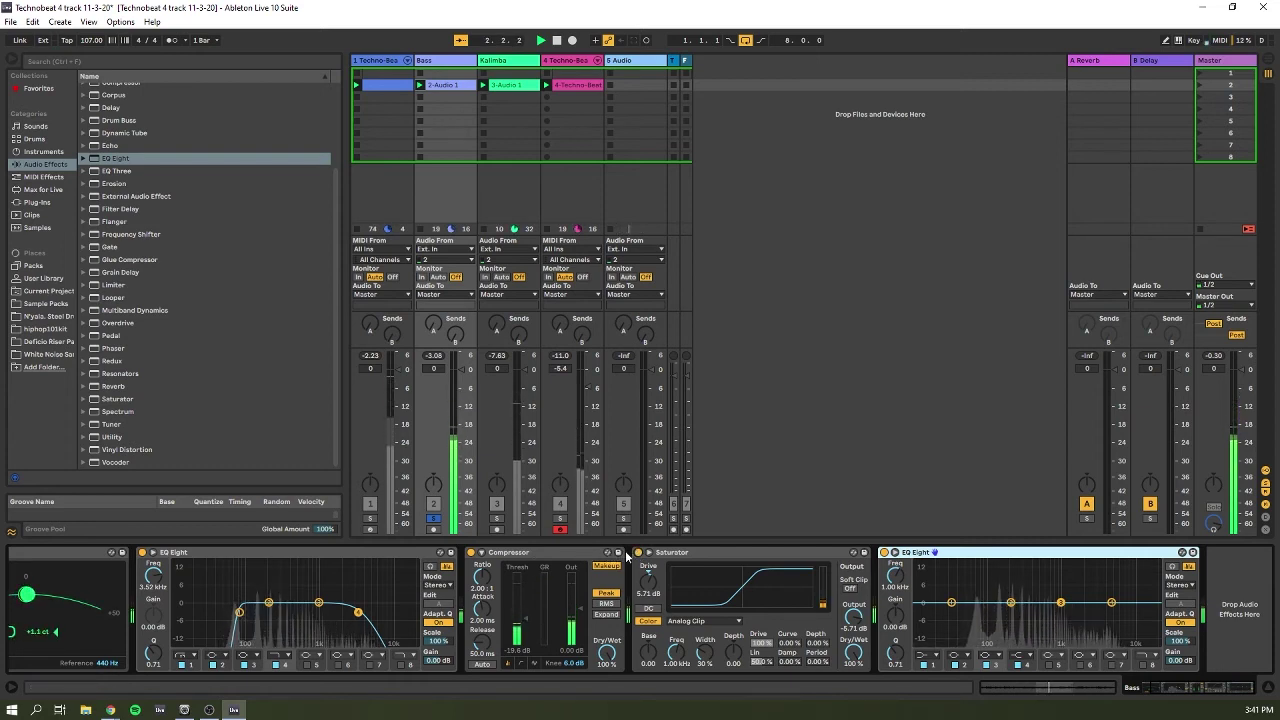
{"action": "left_click", "coordinate": [639, 553]}
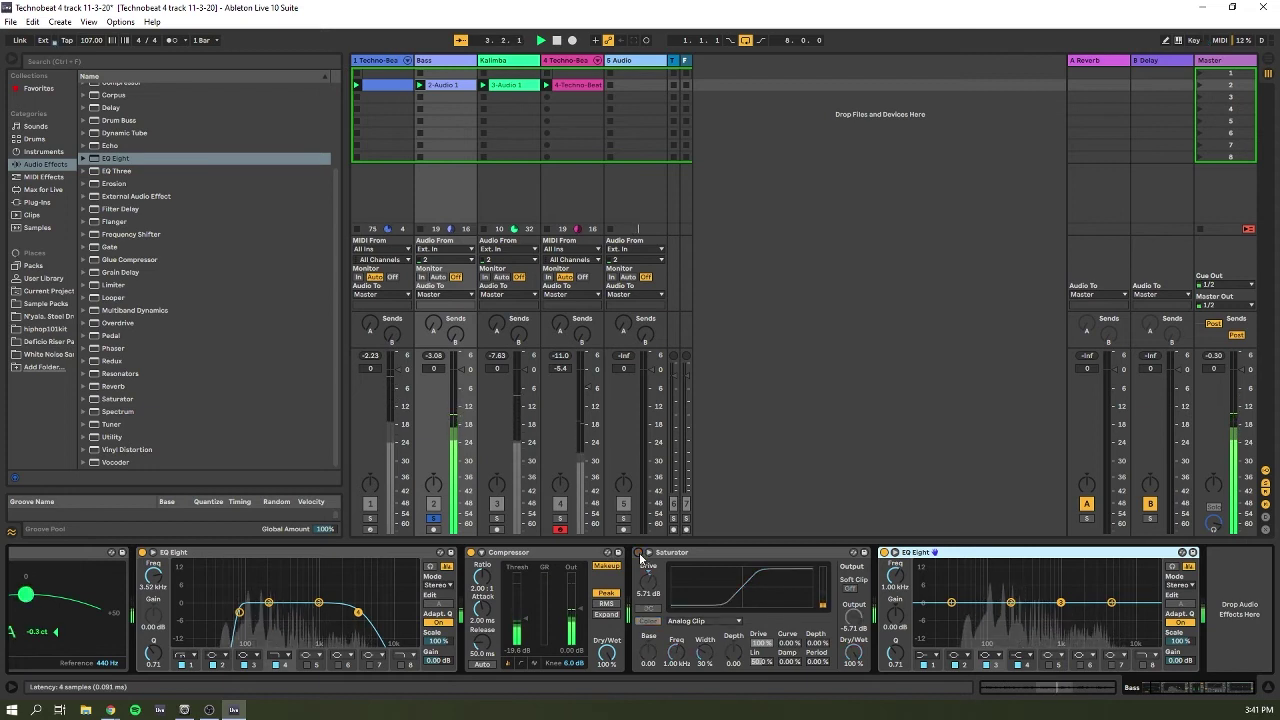
{"action": "left_click", "coordinate": [639, 553]}
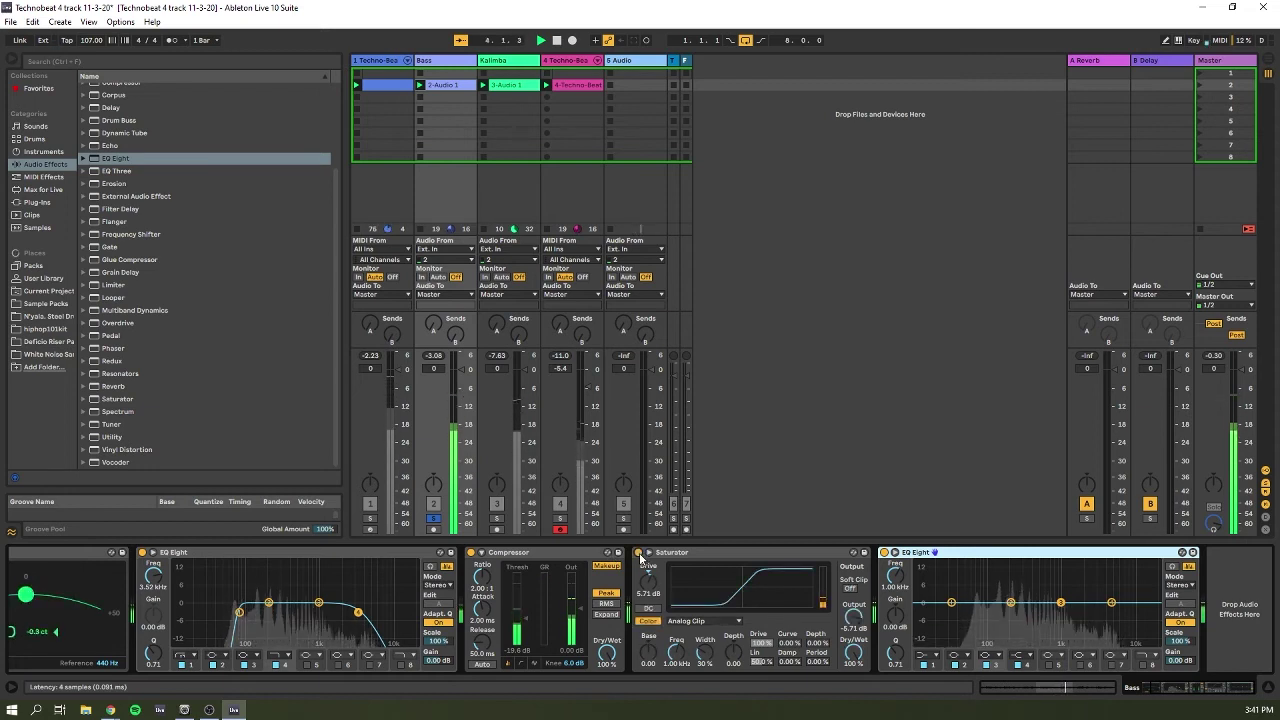
{"action": "left_click", "coordinate": [435, 521]}
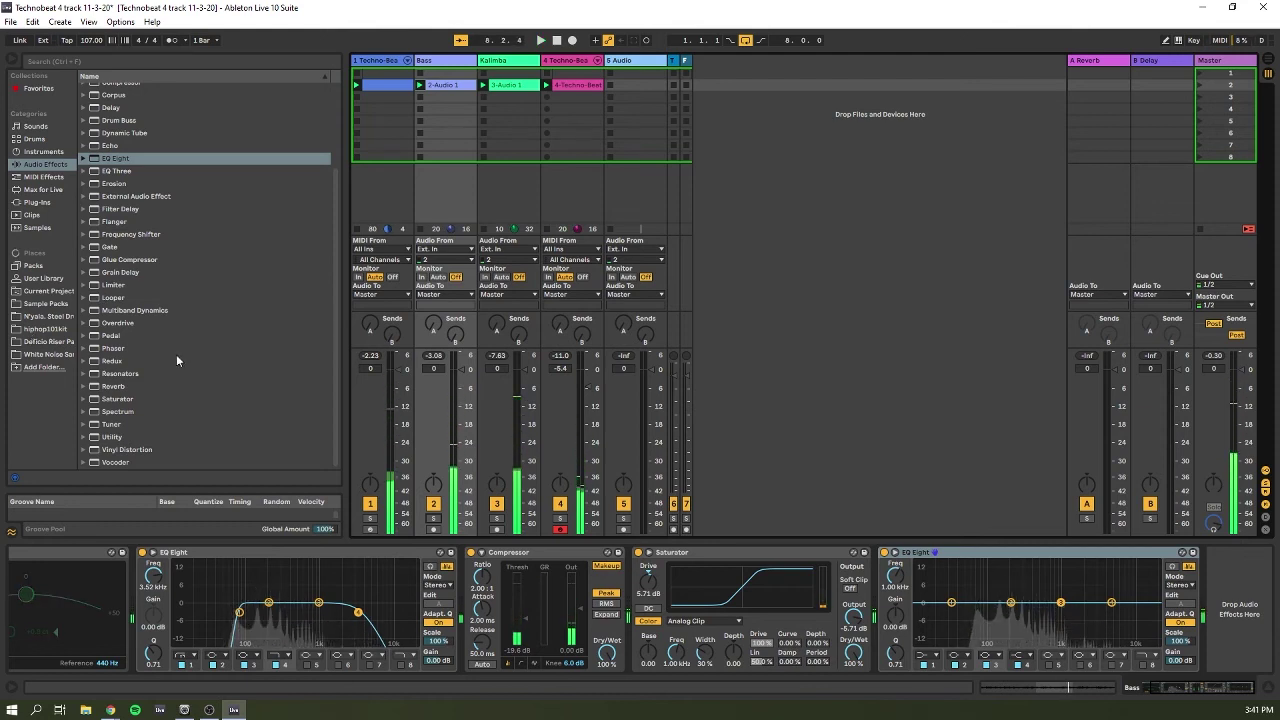
Add the Live 8 Compressor preset from Sample Packs to the end of the Bass chain, sidechained to track 1, and compare it bypassed and active.
{"action": "left_click", "coordinate": [44, 305]}
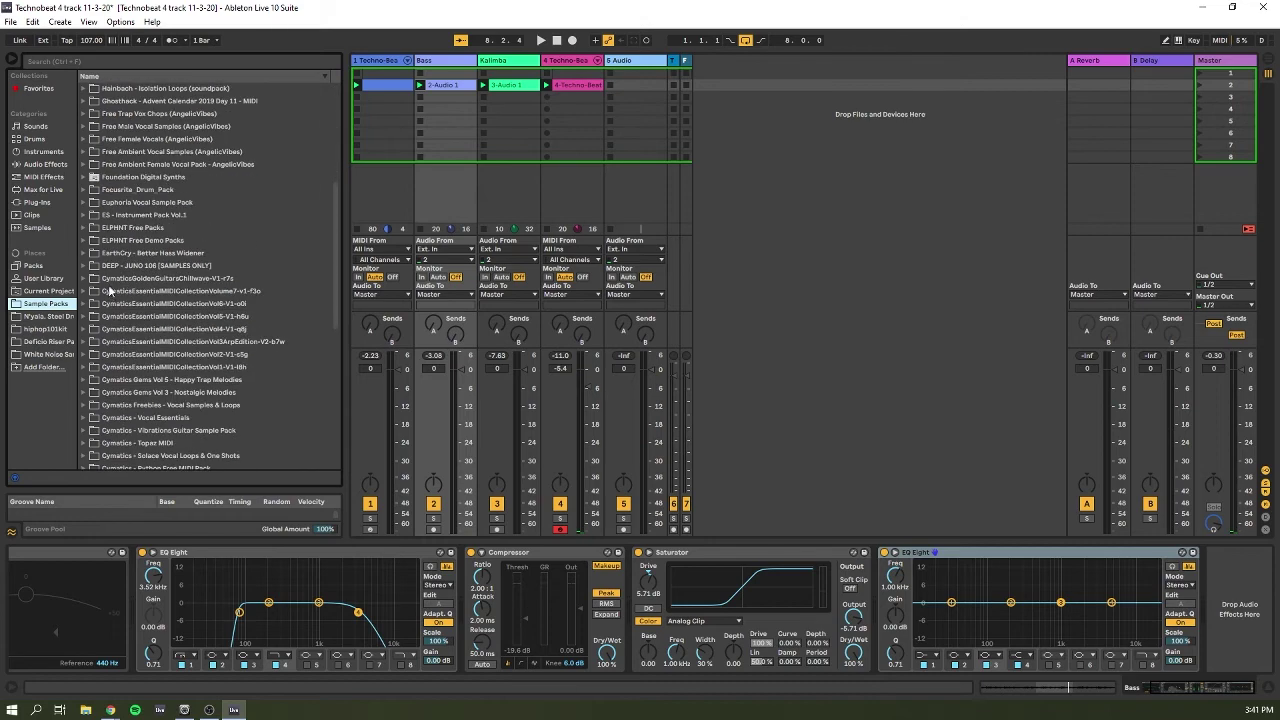
{"action": "scroll", "coordinate": [110, 291], "scroll_direction": "down", "scroll_amount": 5}
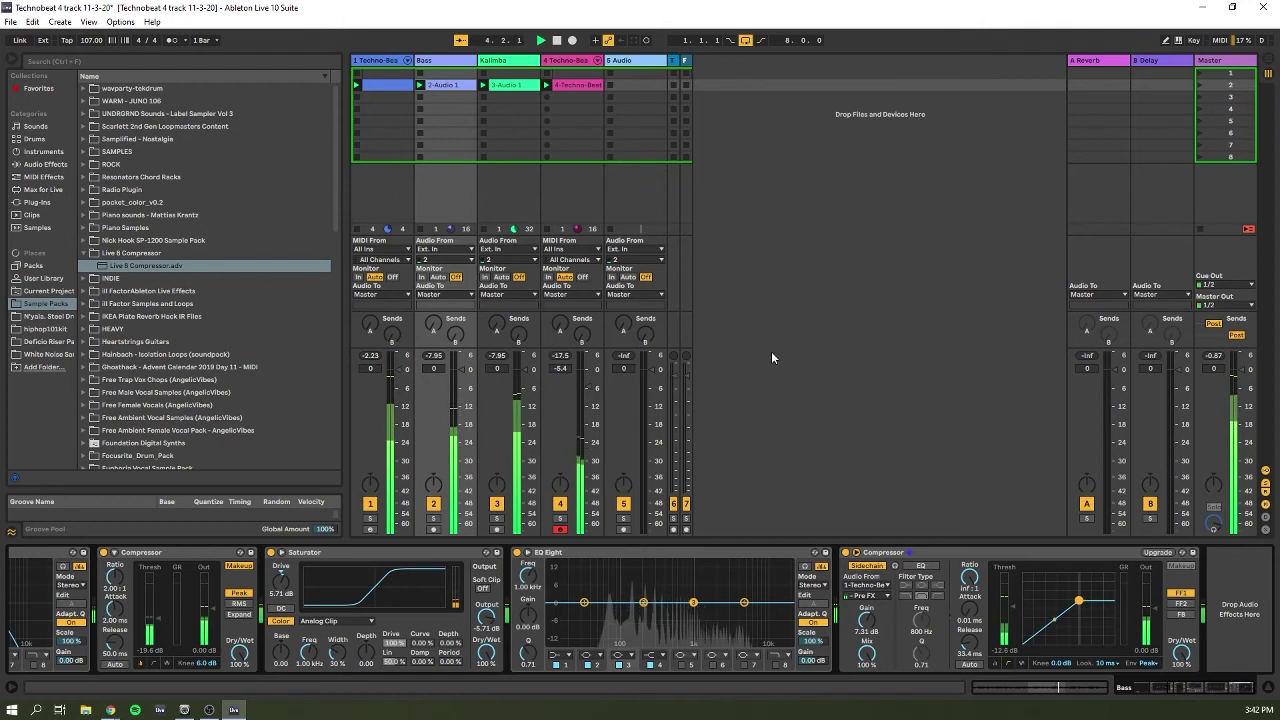
{"action": "key", "text": "space"}
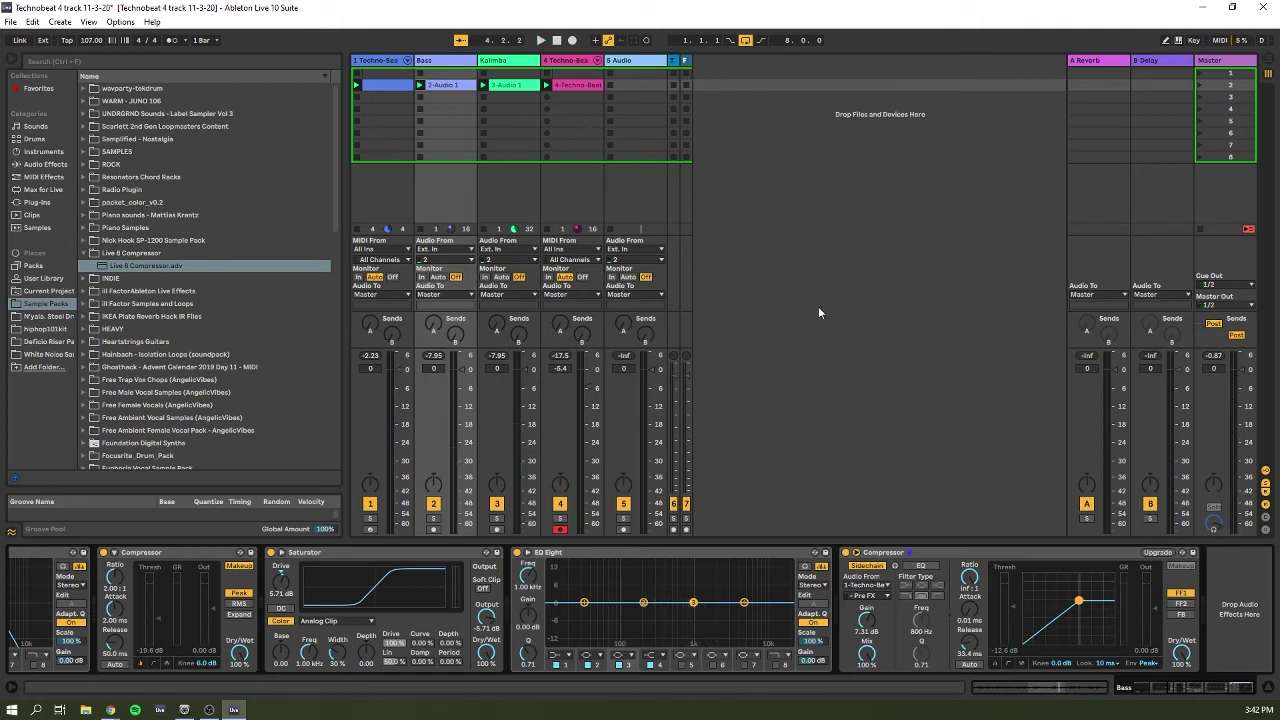
{"action": "key", "text": "space"}
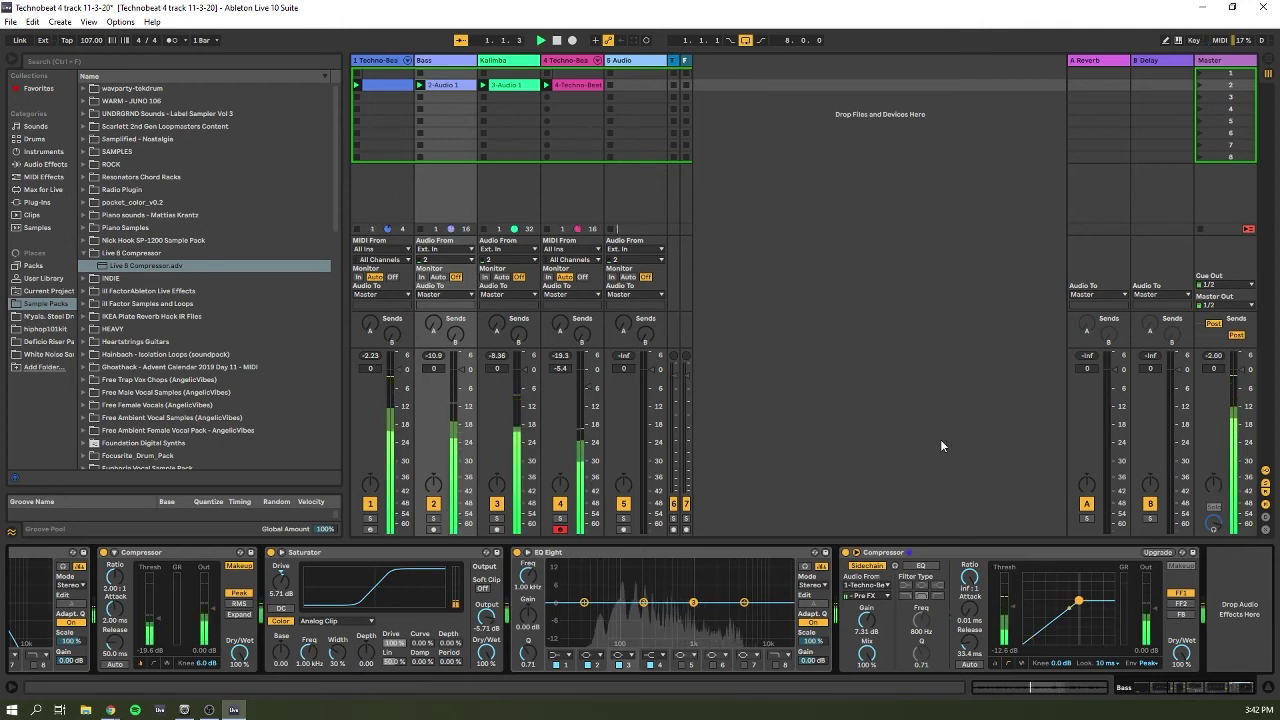
{"action": "left_click", "coordinate": [846, 552]}
{"action": "left_click", "coordinate": [846, 552]}
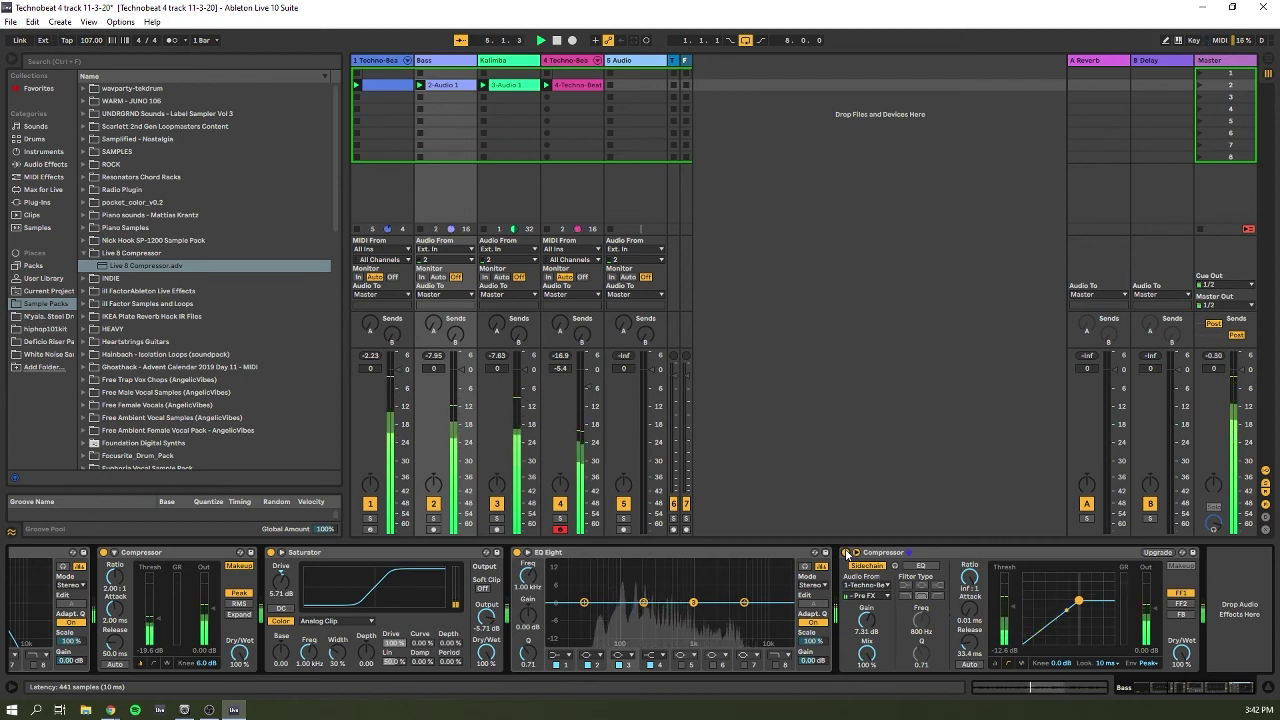
Restart playback with the Kalimba track selected and add a Delay after its EQ Eight.
{"action": "left_click", "coordinate": [505, 62]}
{"action": "key", "text": "space"}
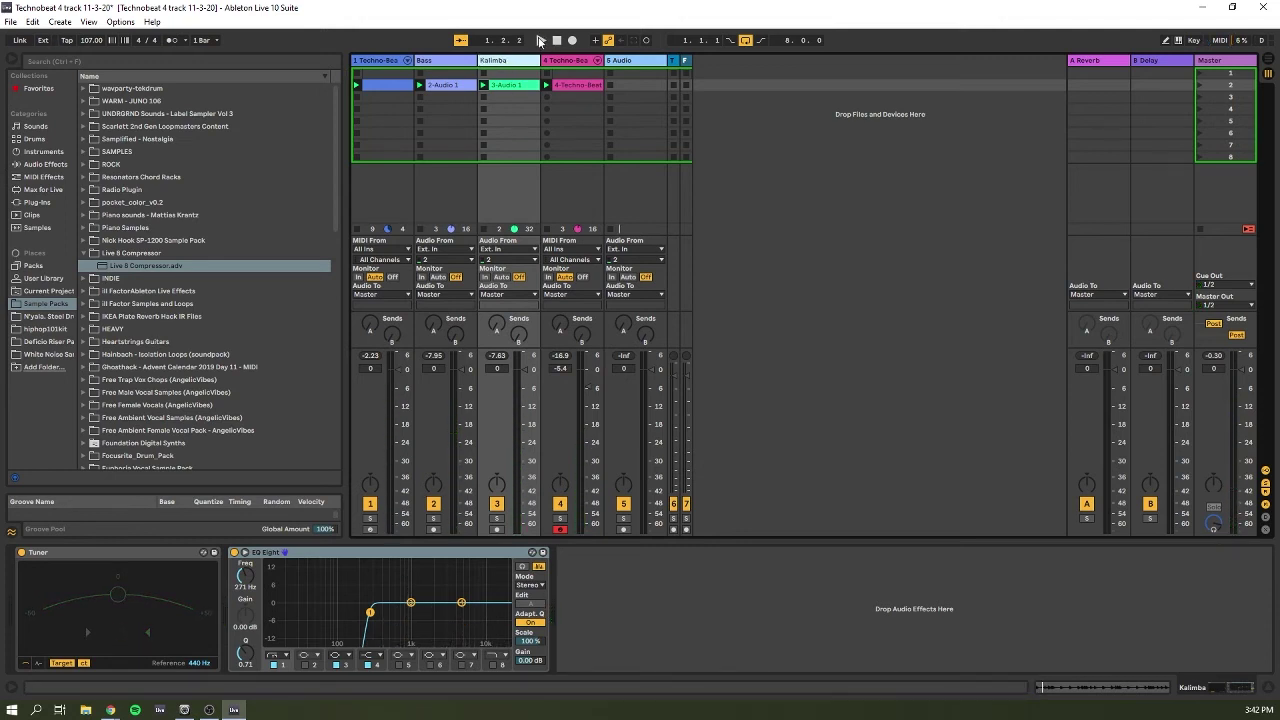
{"action": "left_click", "coordinate": [540, 40]}
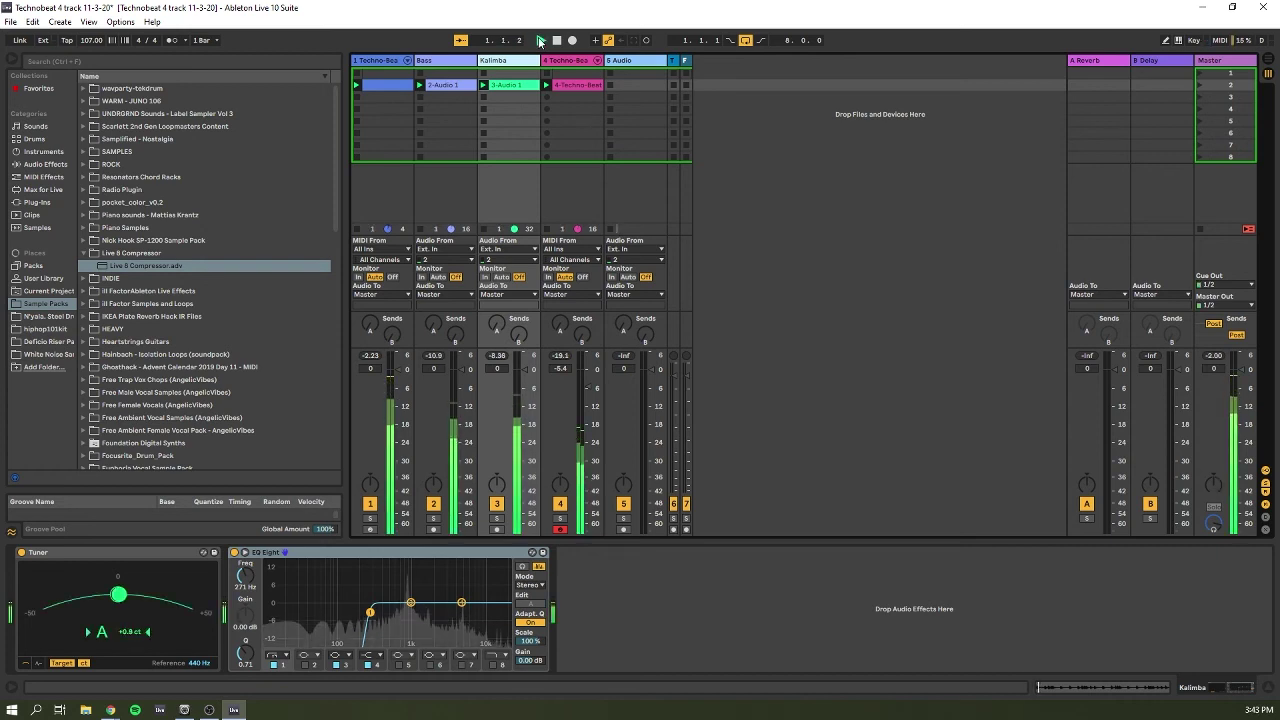
{"action": "left_click", "coordinate": [47, 166]}
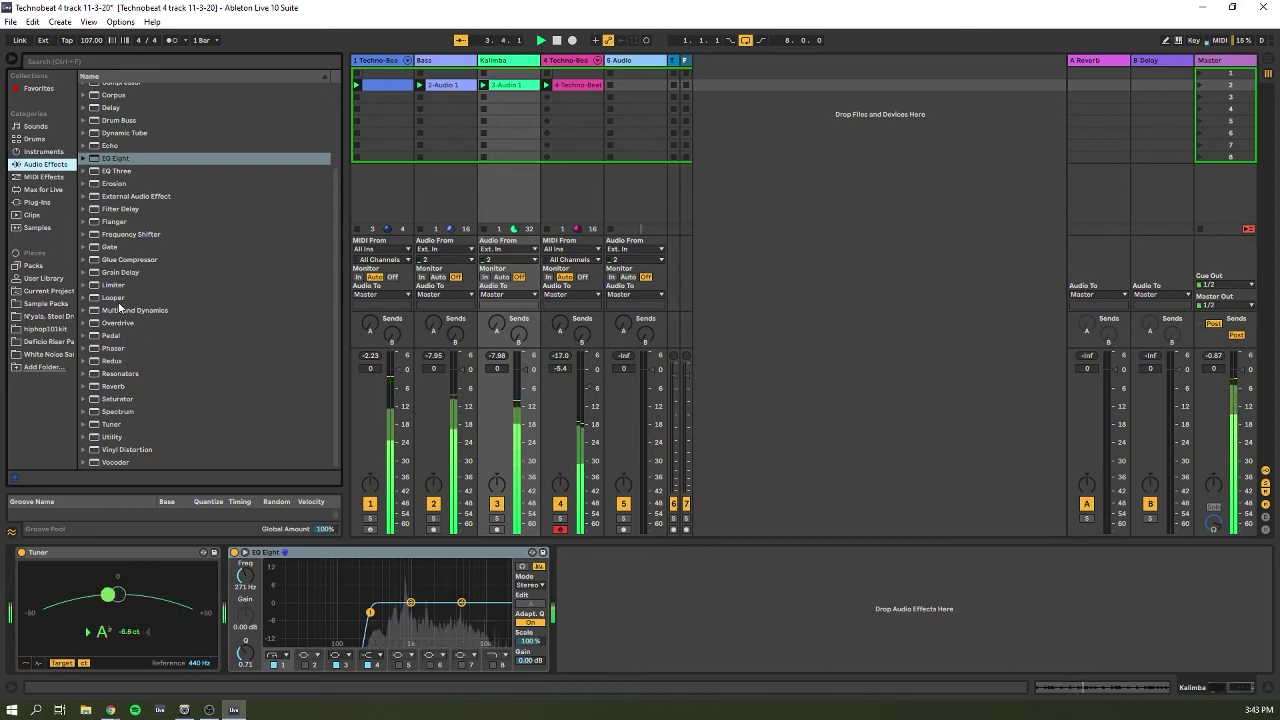
{"action": "scroll", "coordinate": [125, 230], "scroll_direction": "up", "scroll_amount": 3}
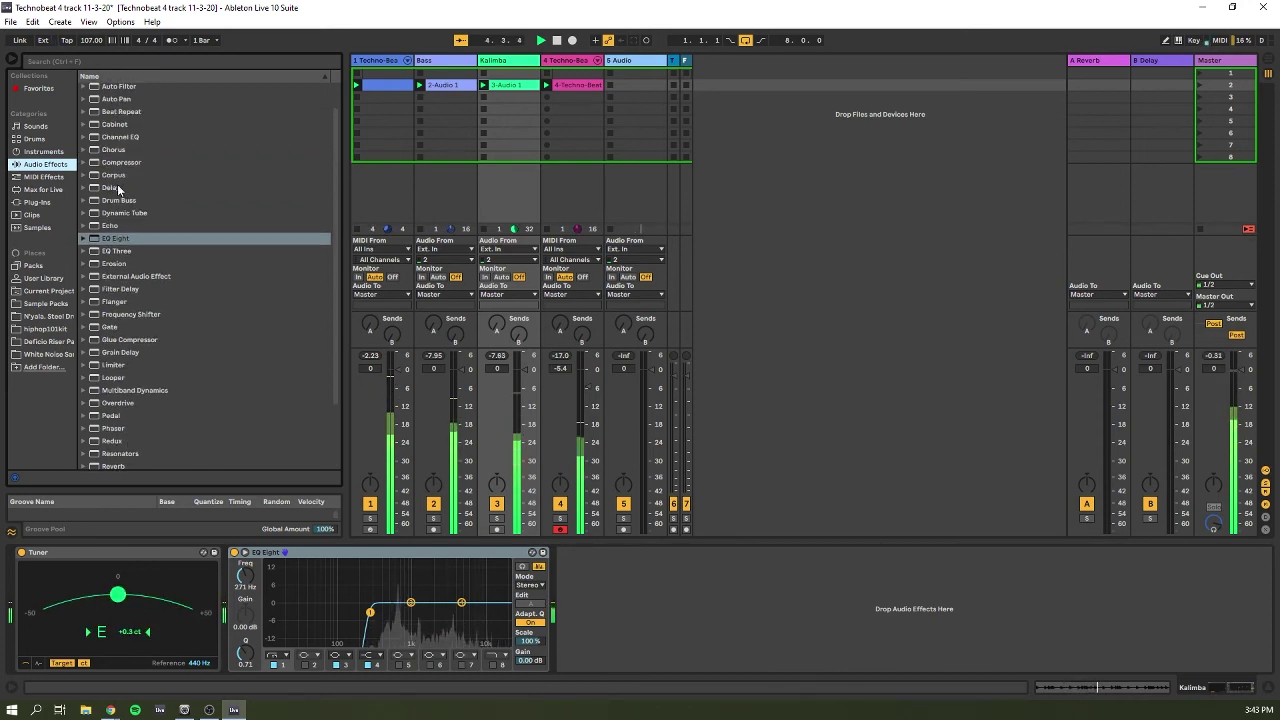
{"action": "left_click", "coordinate": [84, 189]}
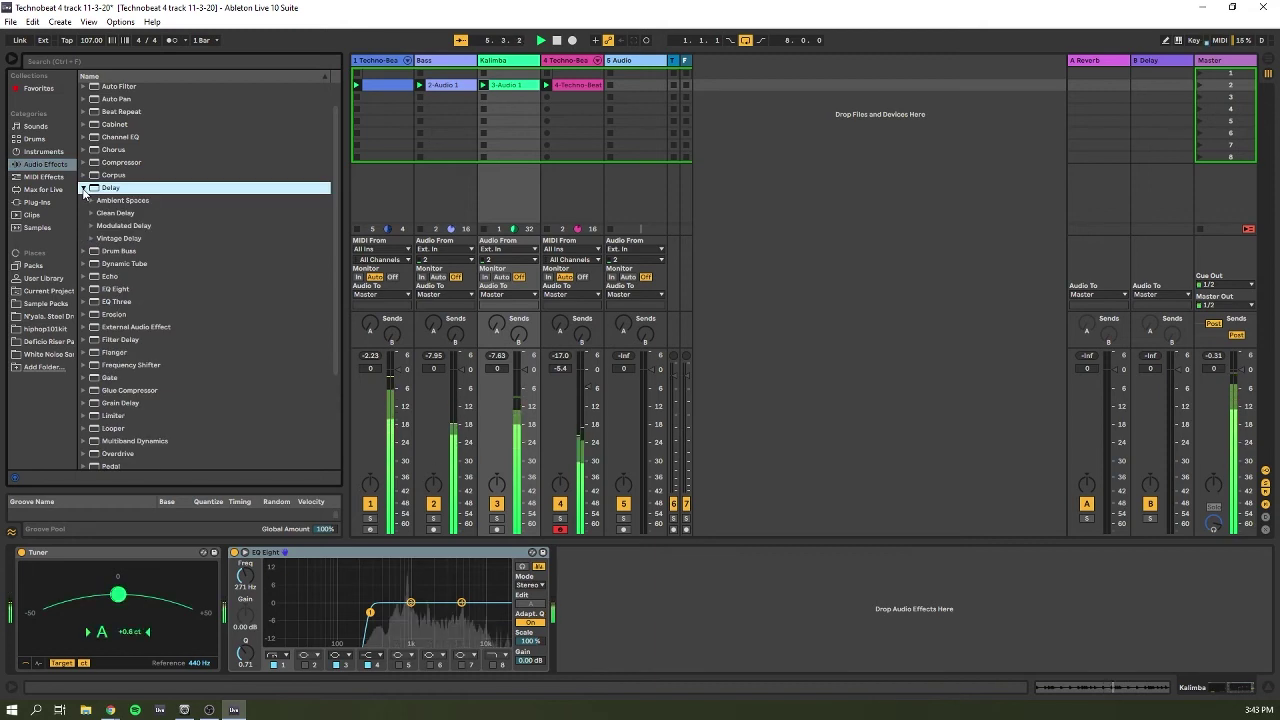
{"action": "left_click", "coordinate": [84, 189]}
{"action": "left_click_drag", "start_coordinate": [110, 190], "coordinate": [600, 605]}
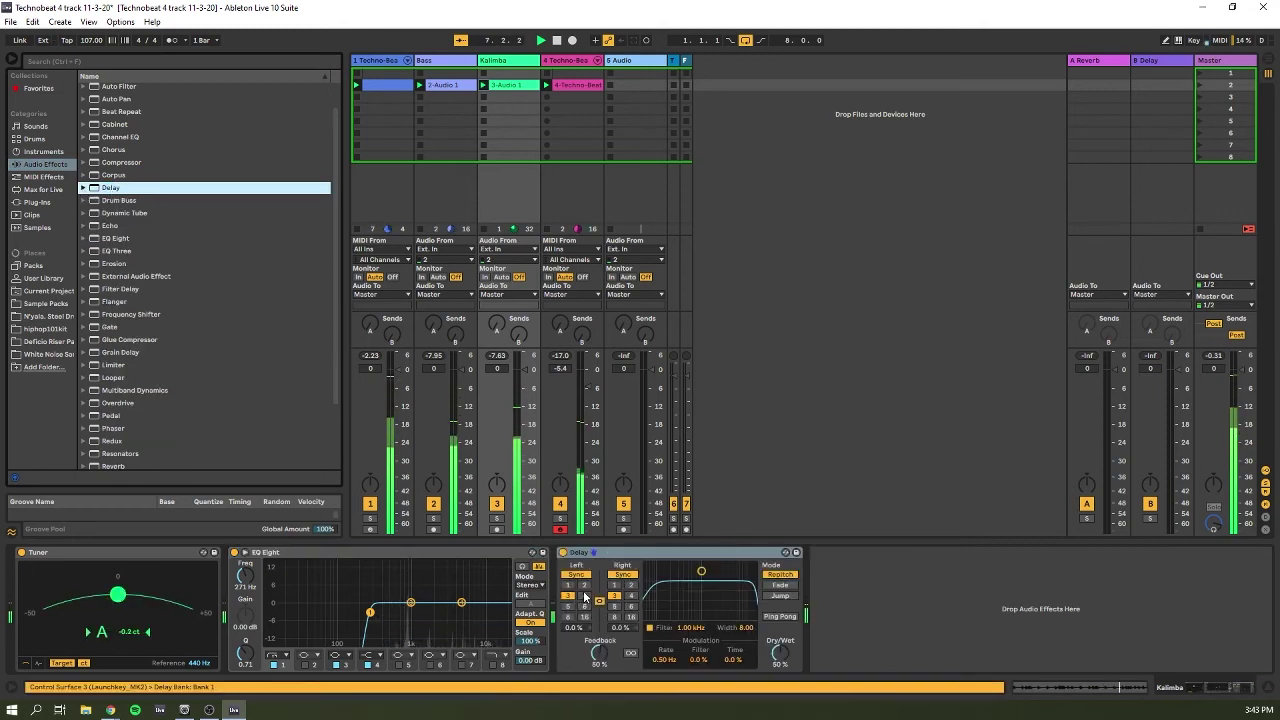
Try synced times of 2 and 4 sixteenths on the Kalimba Delay, keeping 4, and lower Feedback to 20%.
{"action": "left_click", "coordinate": [584, 586]}
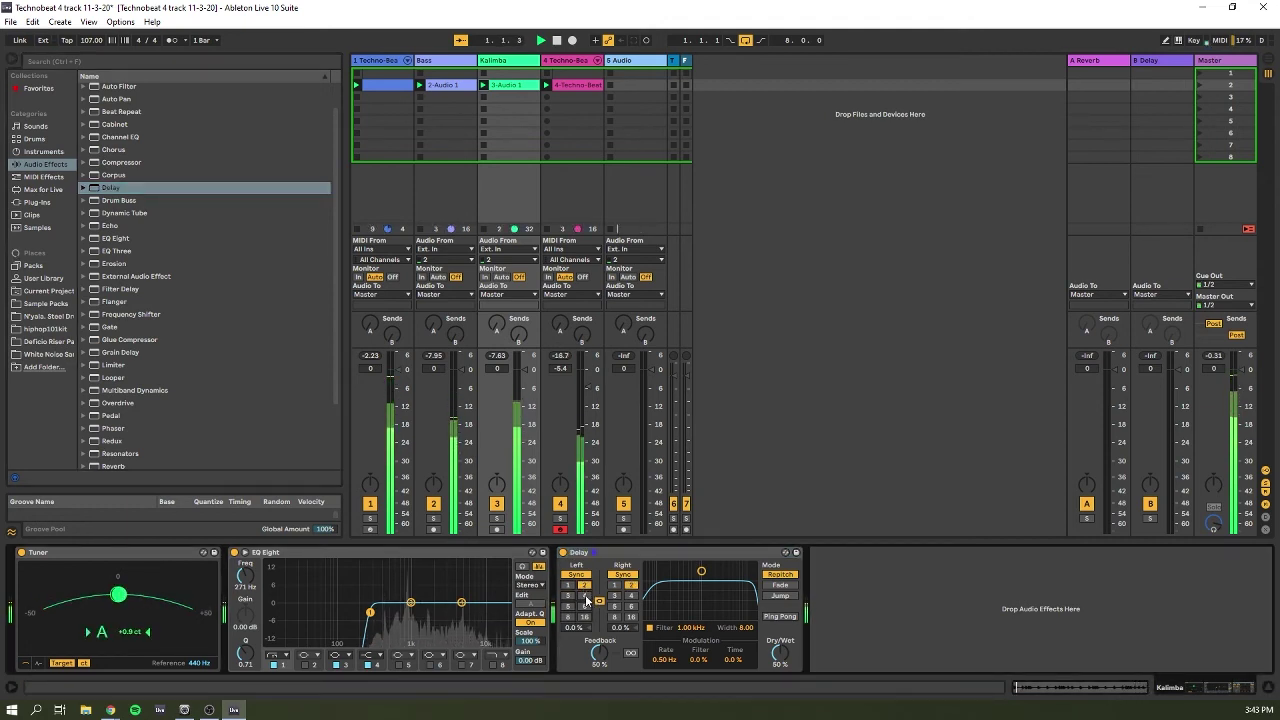
{"action": "left_click", "coordinate": [585, 596]}
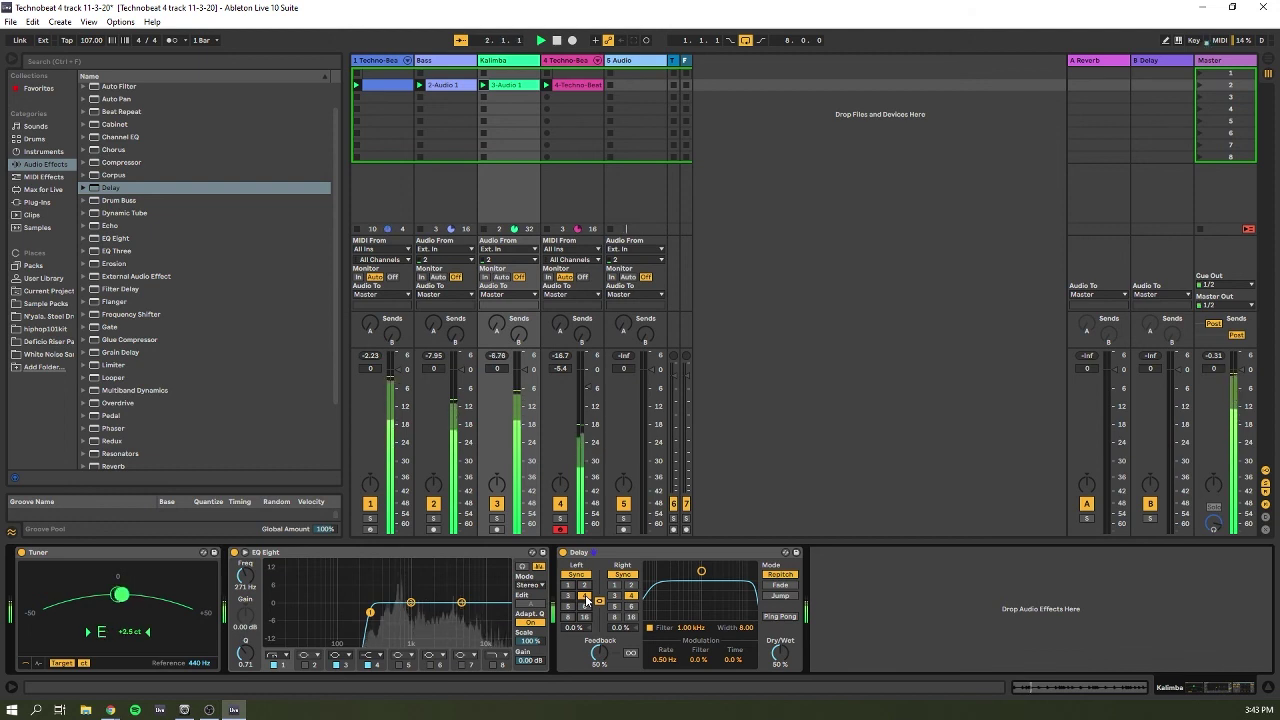
{"action": "left_click", "coordinate": [584, 587]}
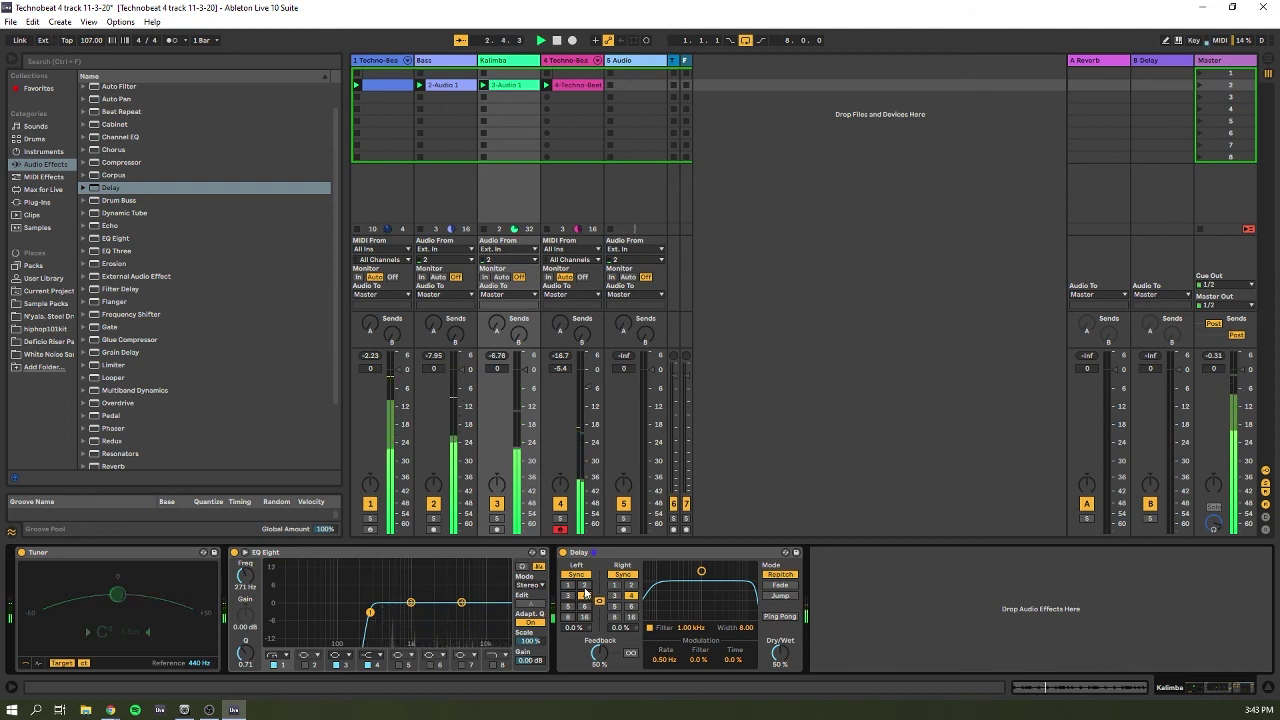
{"action": "left_click", "coordinate": [585, 595]}
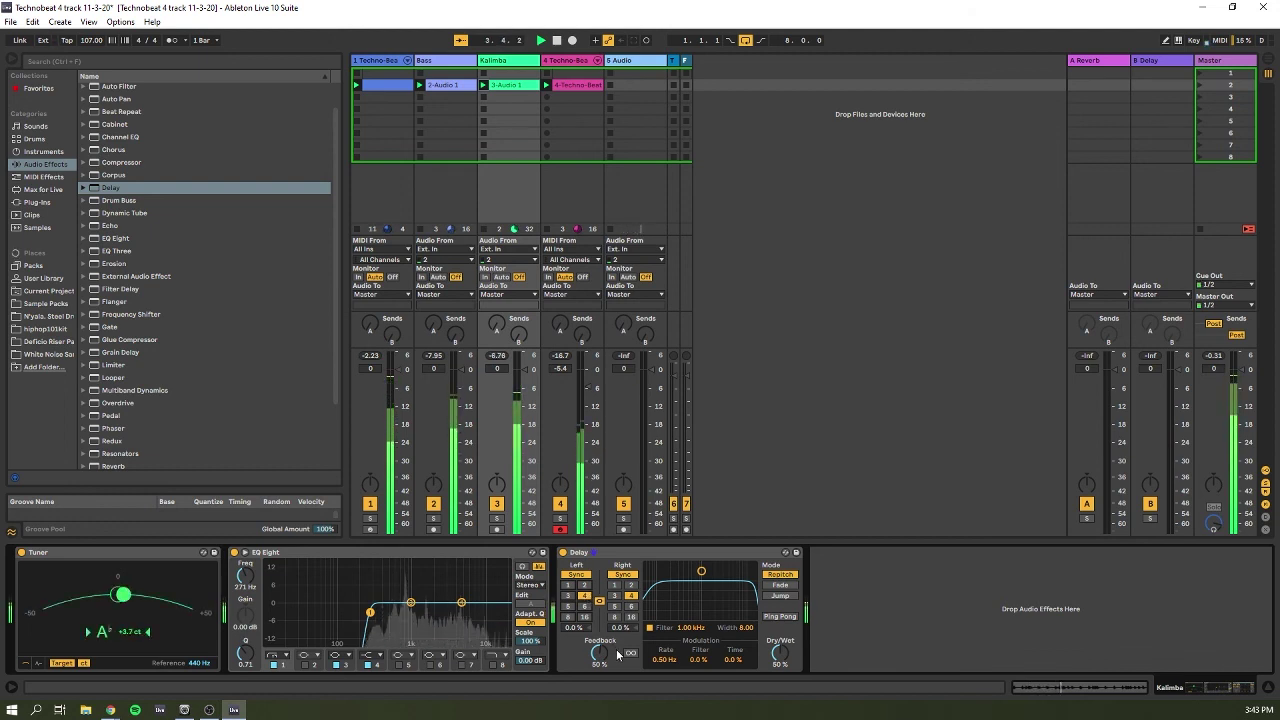
{"action": "left_click_drag", "start_coordinate": [606, 660], "coordinate": [606, 682]}
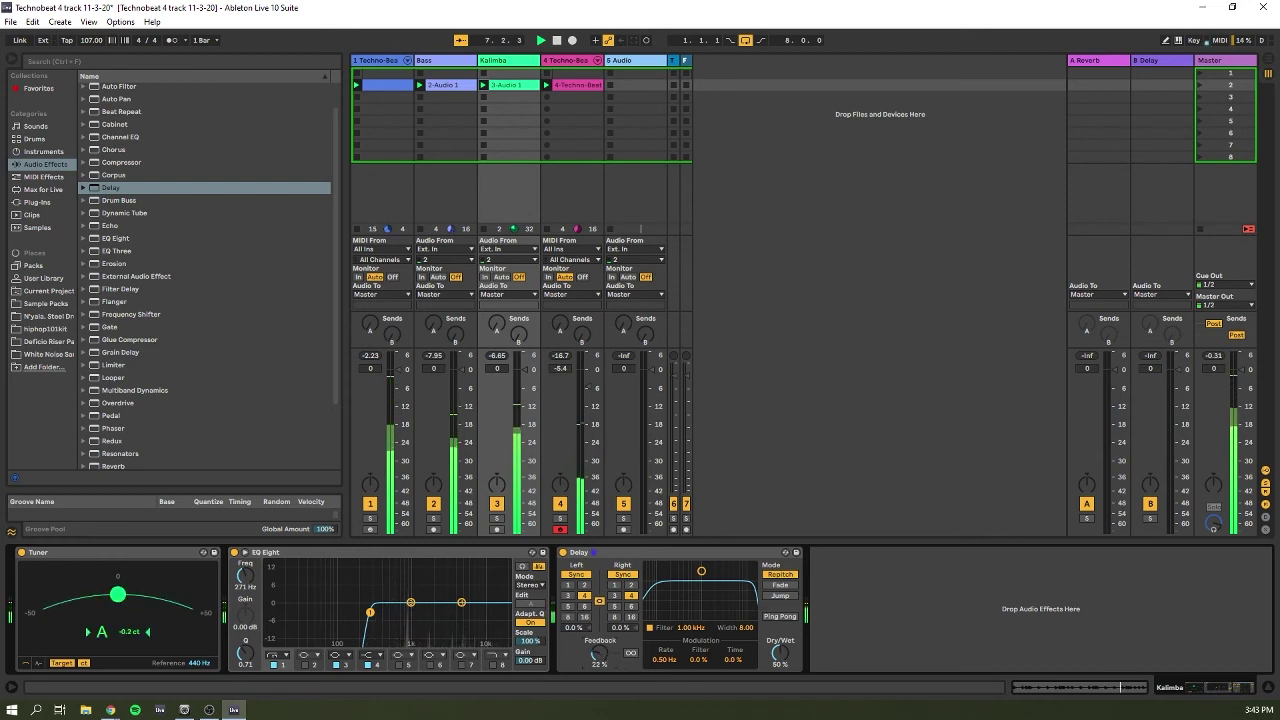
{"action": "left_click_drag", "start_coordinate": [599, 652], "coordinate": [599, 654]}
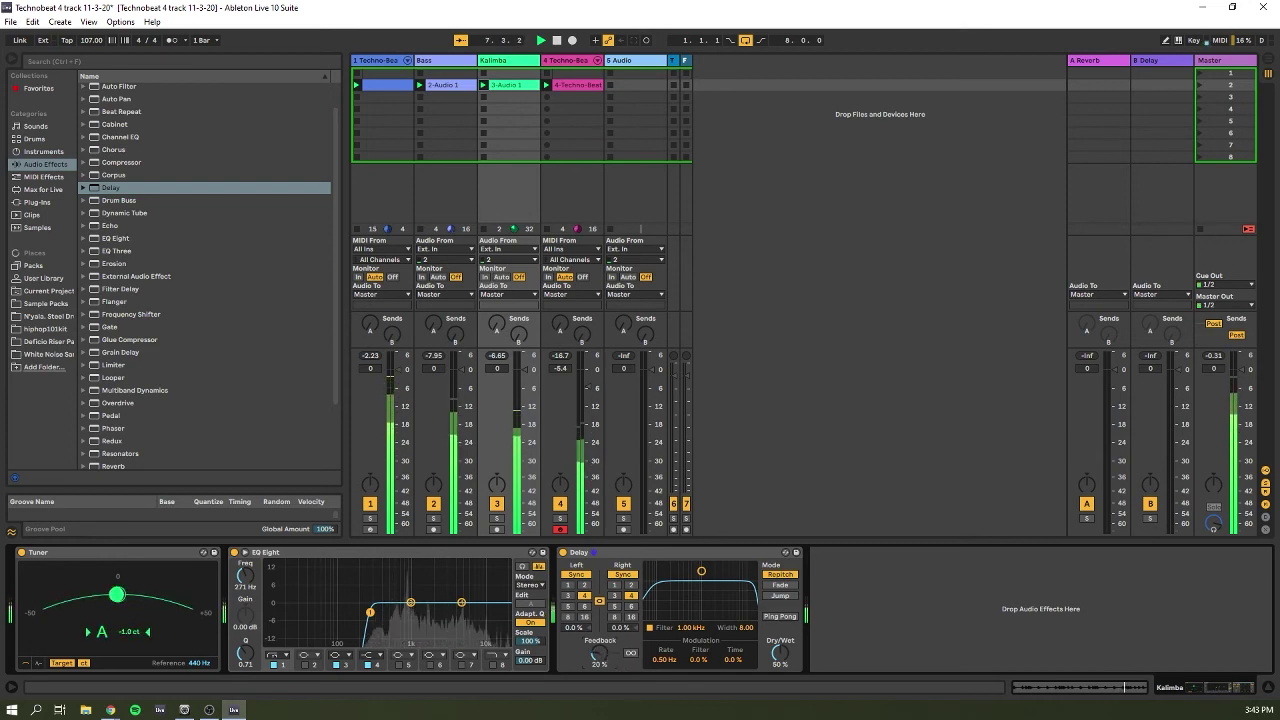
Set the Kalimba Delay to 2 sixteenths with Ping Pong on, Feedback at 11% and Dry/Wet at 20%.
{"action": "left_click", "coordinate": [585, 586]}
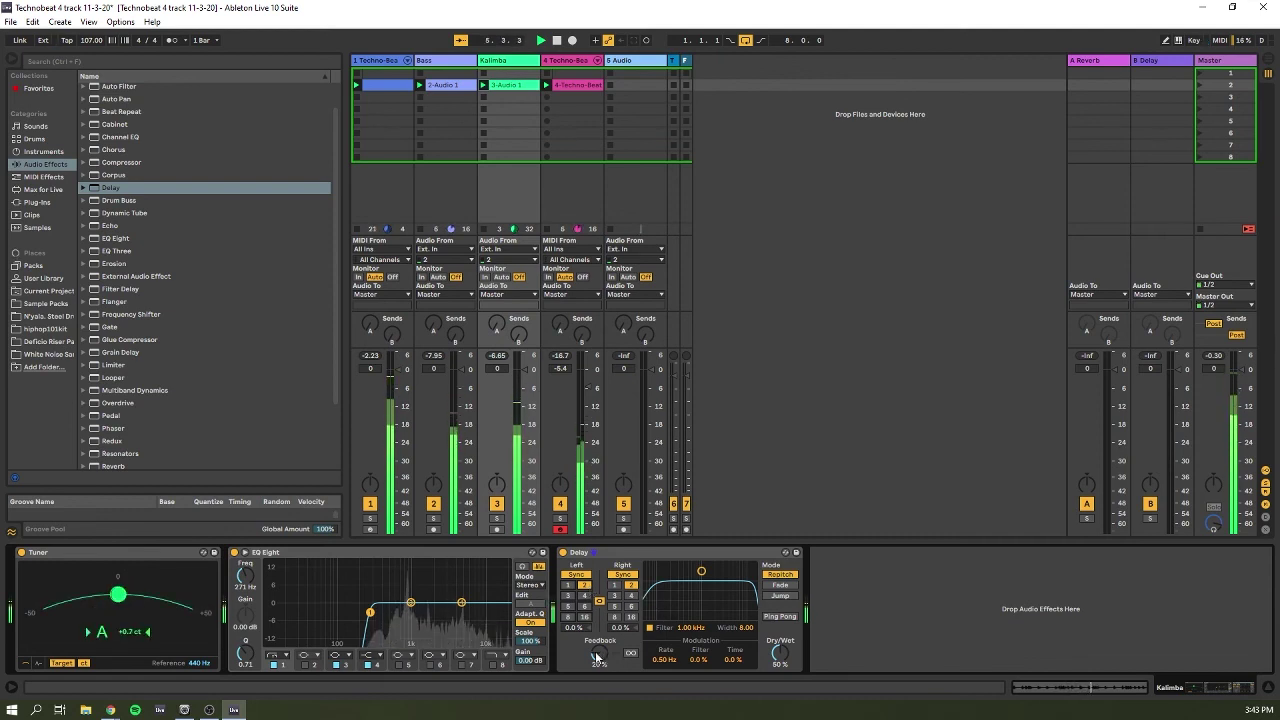
{"action": "left_click_drag", "start_coordinate": [598, 656], "coordinate": [598, 684]}
{"action": "left_click_drag", "start_coordinate": [781, 657], "coordinate": [781, 672]}
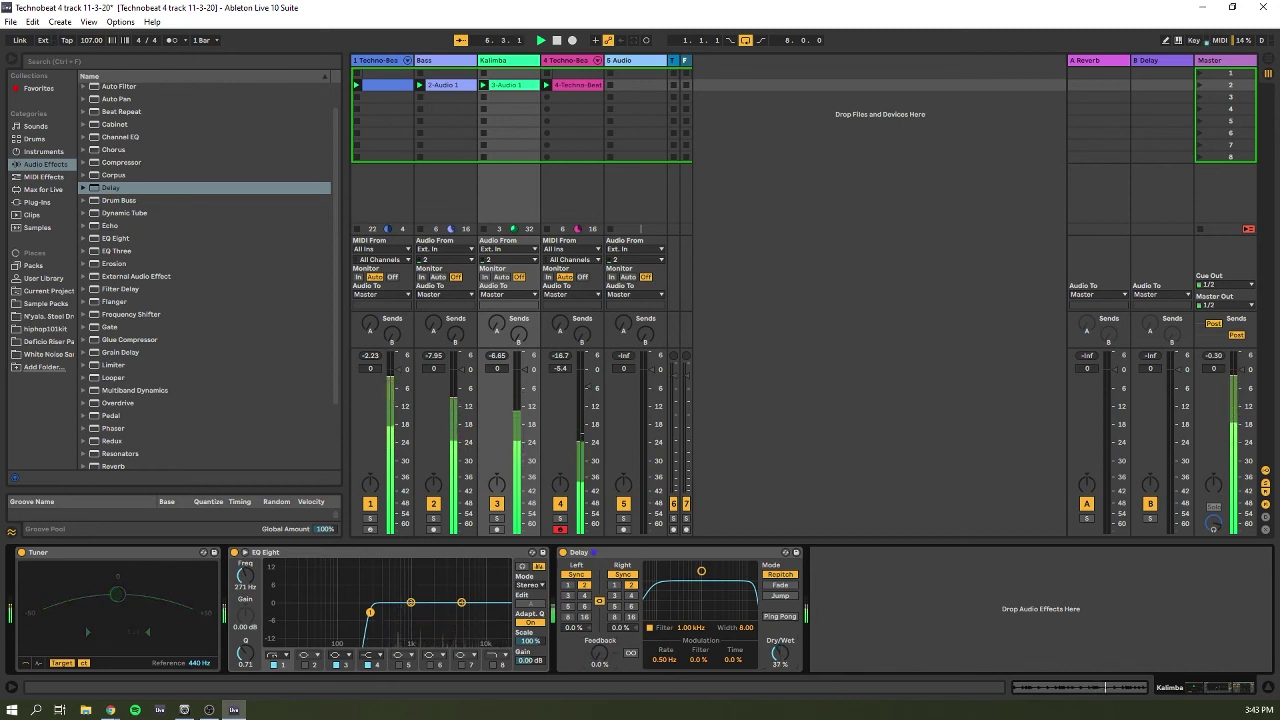
{"action": "left_click", "coordinate": [779, 617]}
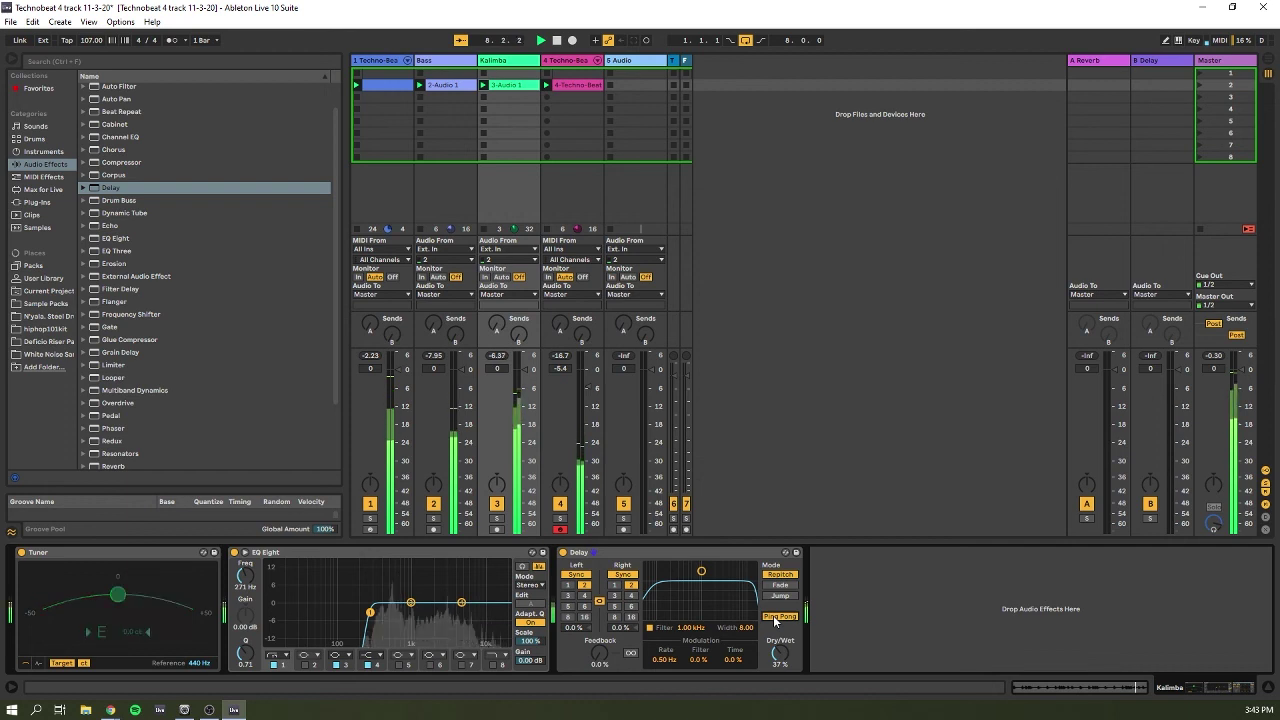
{"action": "left_click_drag", "start_coordinate": [783, 653], "coordinate": [783, 671]}
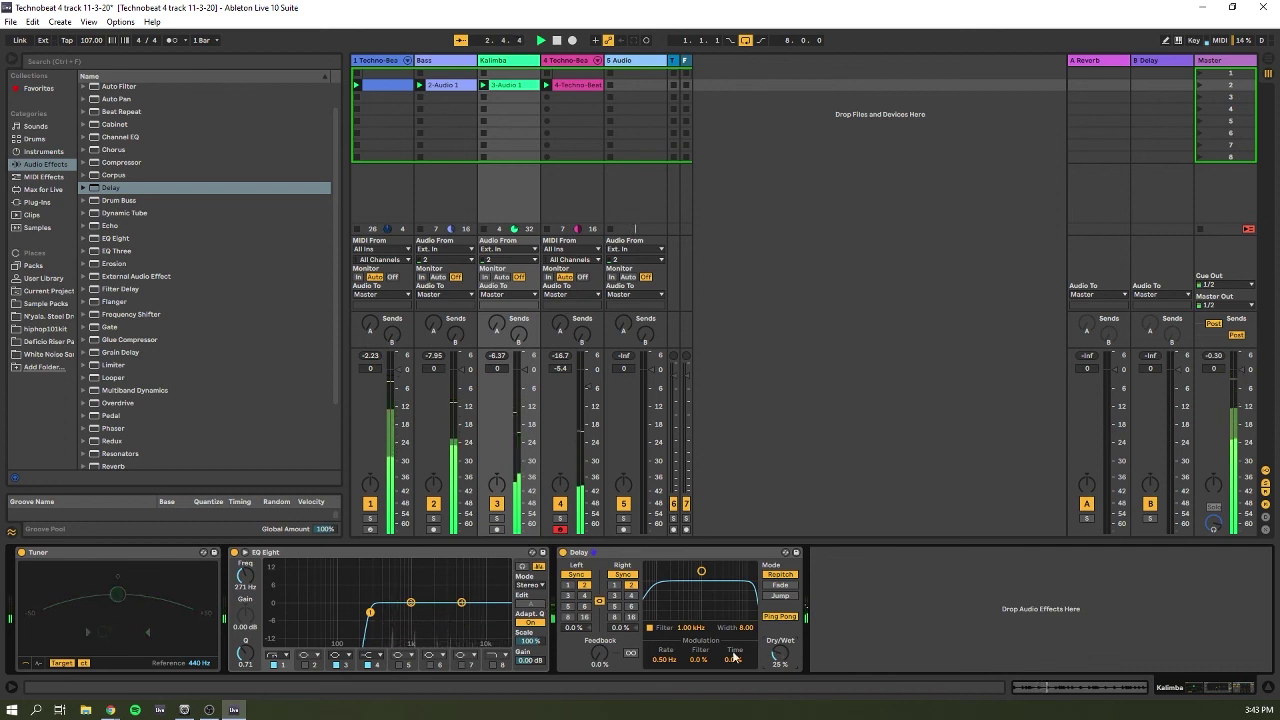
{"action": "left_click_drag", "start_coordinate": [600, 660], "coordinate": [600, 648]}
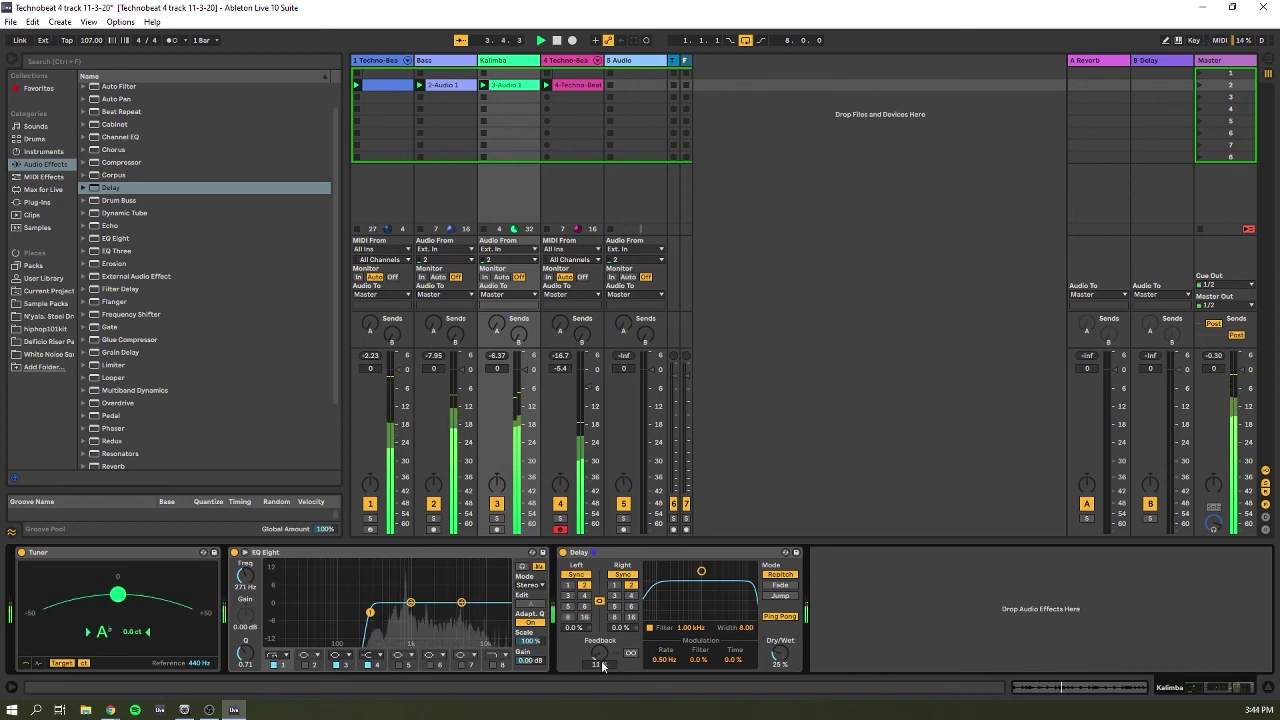
{"action": "left_click_drag", "start_coordinate": [780, 662], "coordinate": [780, 667]}
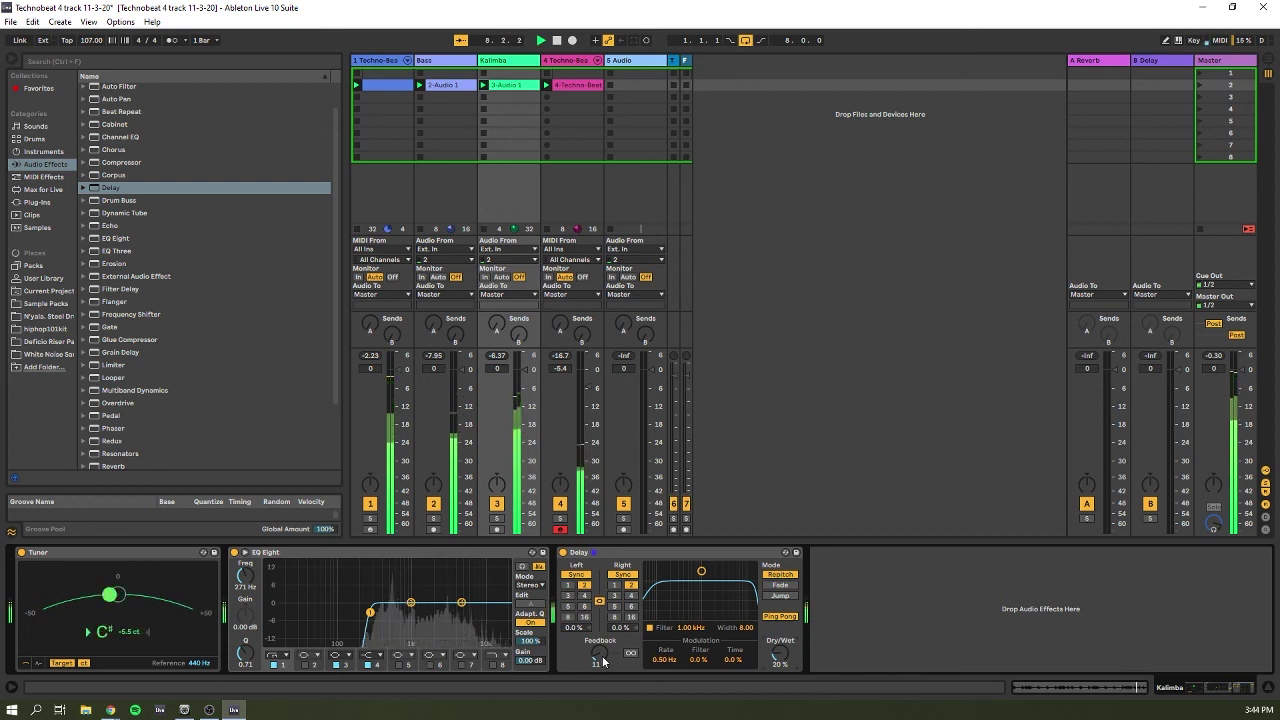
Add a Reverb after the Delay on the Kalimba track and reduce its Size during playback.
{"action": "key", "text": "space"}
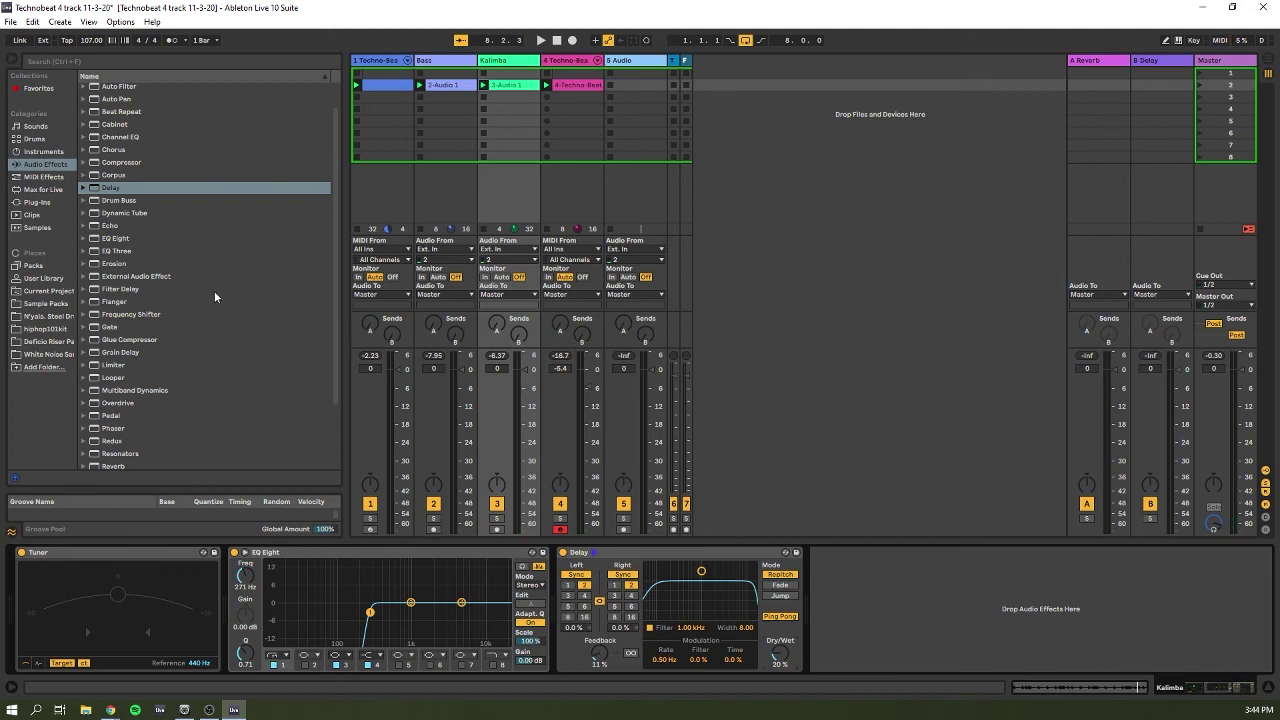
{"action": "scroll", "coordinate": [202, 258], "scroll_direction": "down", "scroll_amount": 5}
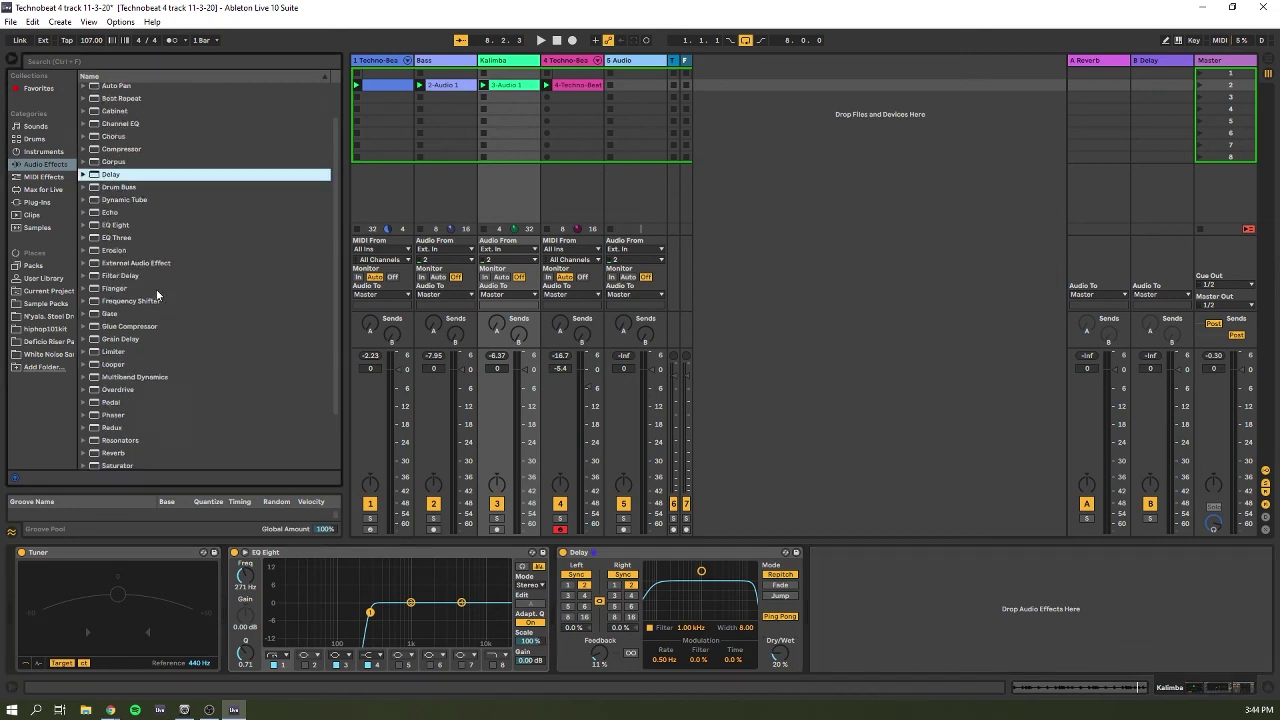
{"action": "key", "text": "space"}
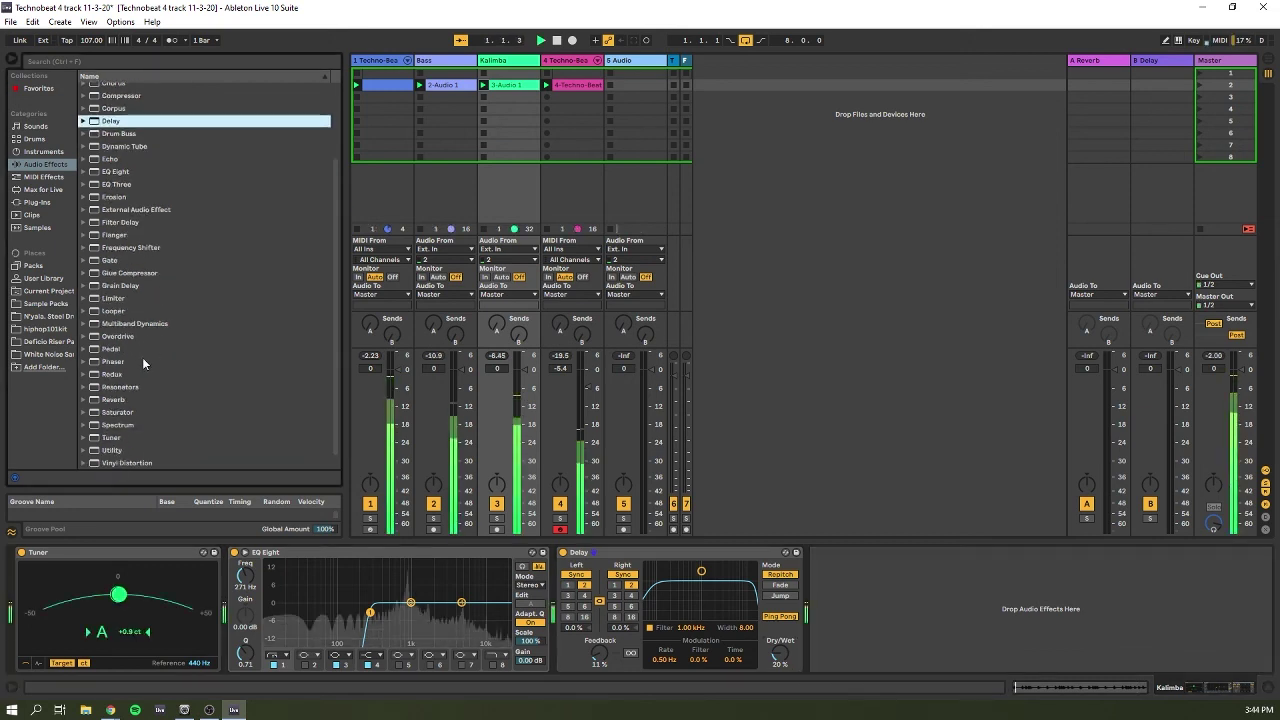
{"action": "left_click", "coordinate": [85, 400]}
{"action": "scroll", "coordinate": [135, 392], "scroll_direction": "down", "scroll_amount": 4}
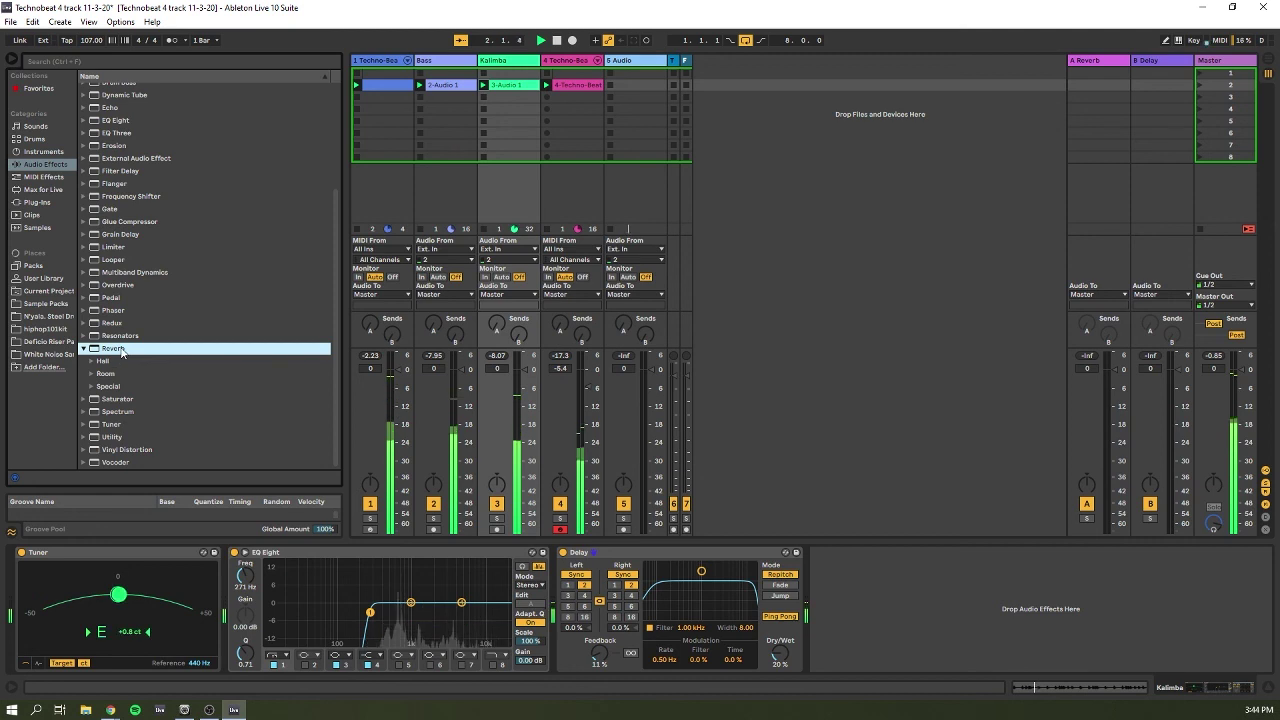
{"action": "left_click_drag", "start_coordinate": [122, 352], "coordinate": [1040, 608]}
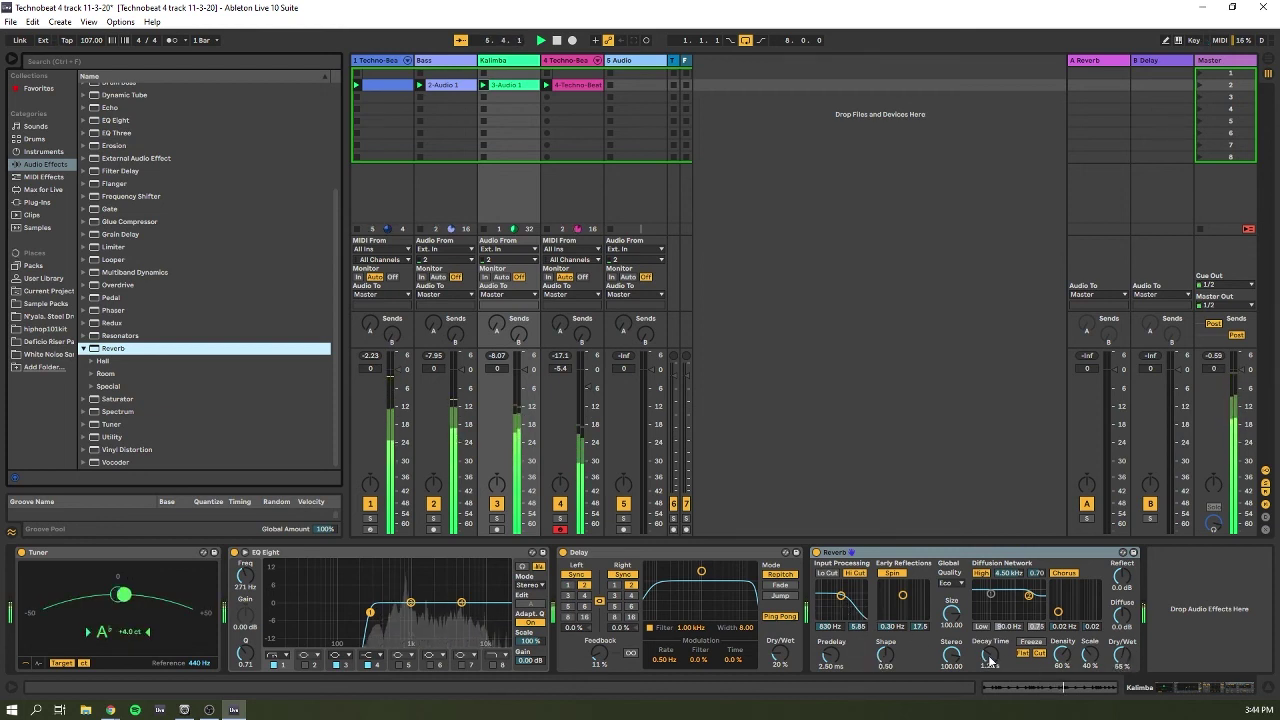
{"action": "left_click_drag", "start_coordinate": [951, 612], "coordinate": [951, 688]}
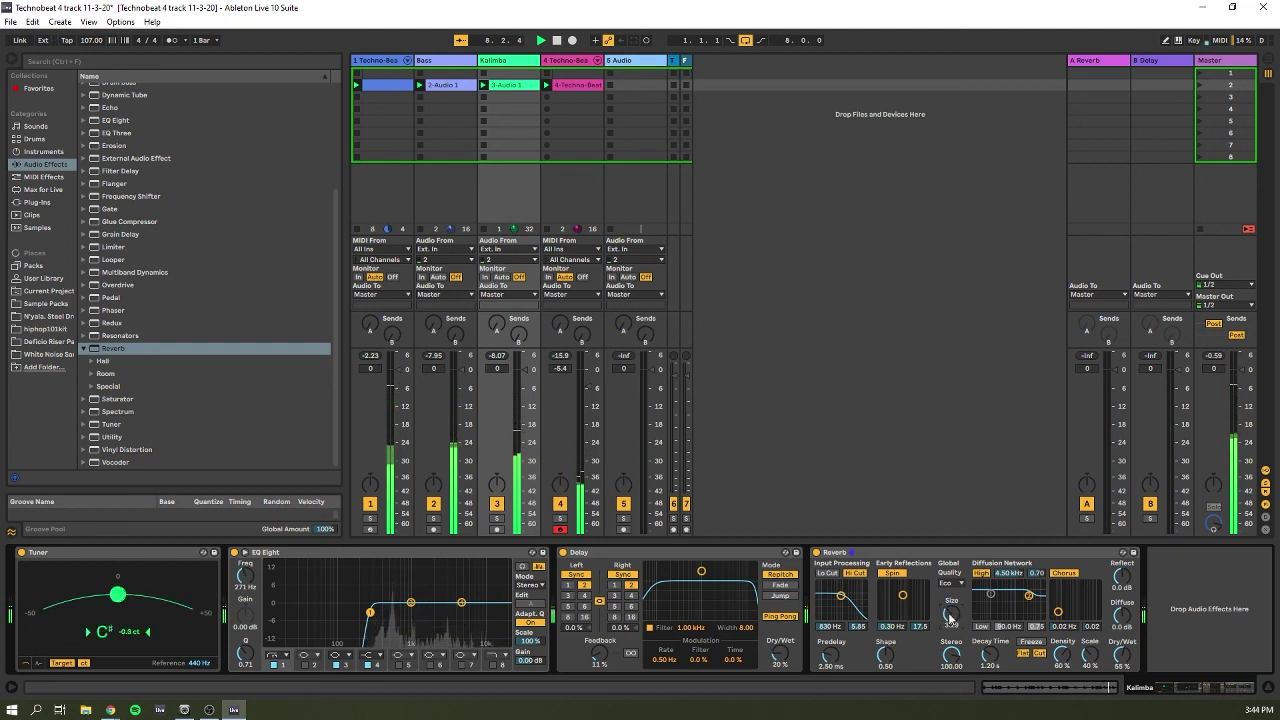
Set the Kalimba Reverb's Dry/Wet to 29%, enable Lo Cut and Hi Cut, and tune its input filter to 1.04 kHz with a width of 4.22.
{"action": "mouse_move", "coordinate": [1127, 659]}
{"action": "left_mouse_down"}
{"action": "mouse_move", "coordinate": [1127, 678]}
{"action": "mouse_move", "coordinate": [1122, 649]}
{"action": "left_mouse_up"}
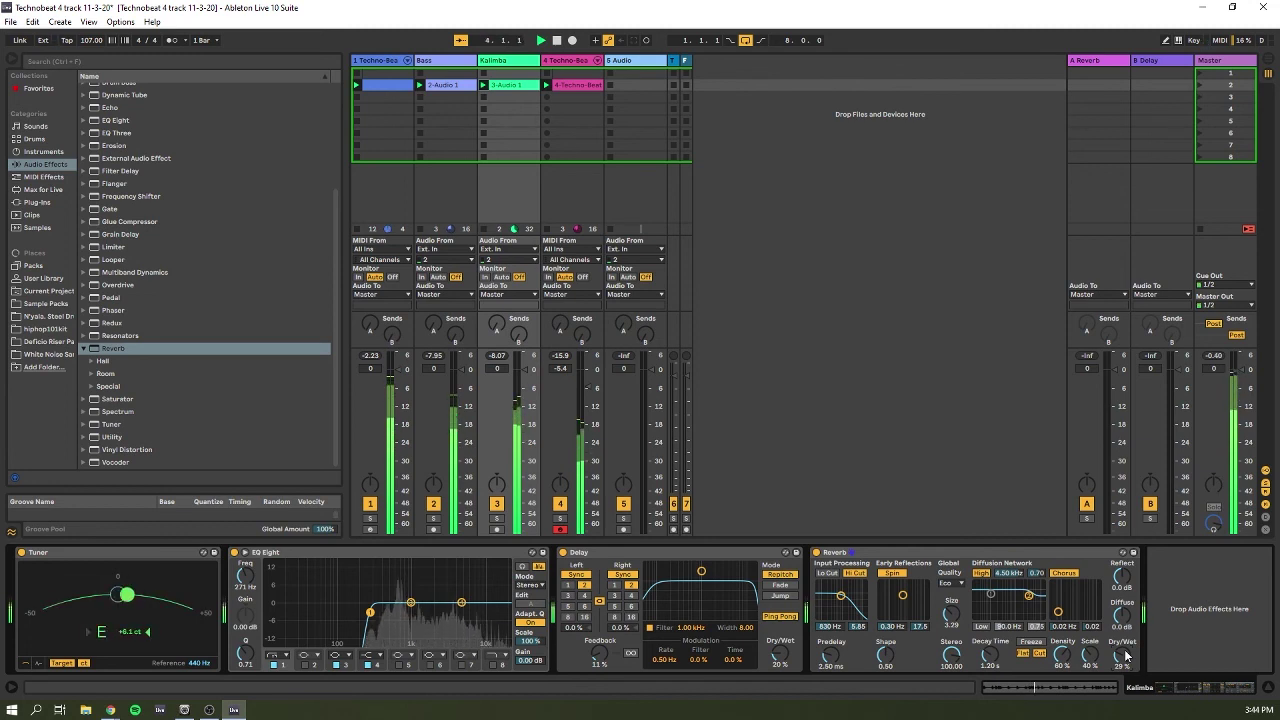
{"action": "left_click", "coordinate": [855, 573]}
{"action": "left_click", "coordinate": [828, 574]}
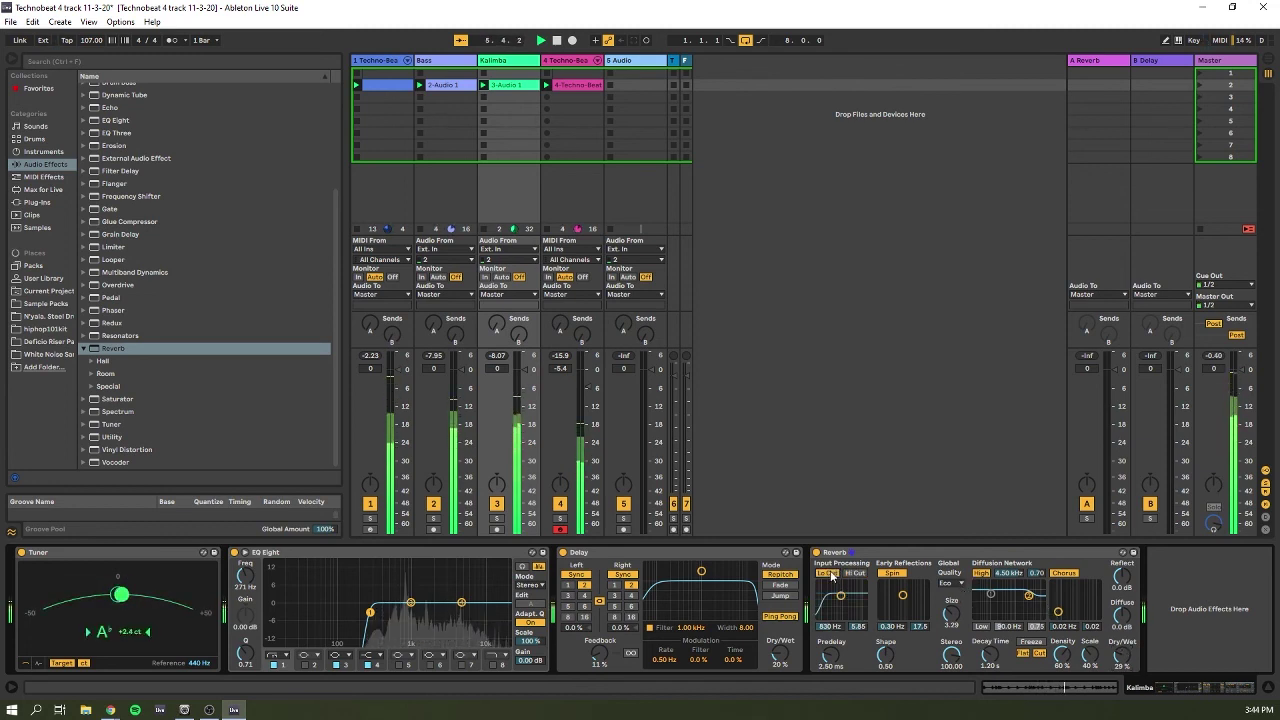
{"action": "left_click_drag", "start_coordinate": [841, 596], "coordinate": [852, 600]}
{"action": "left_click", "coordinate": [855, 573]}
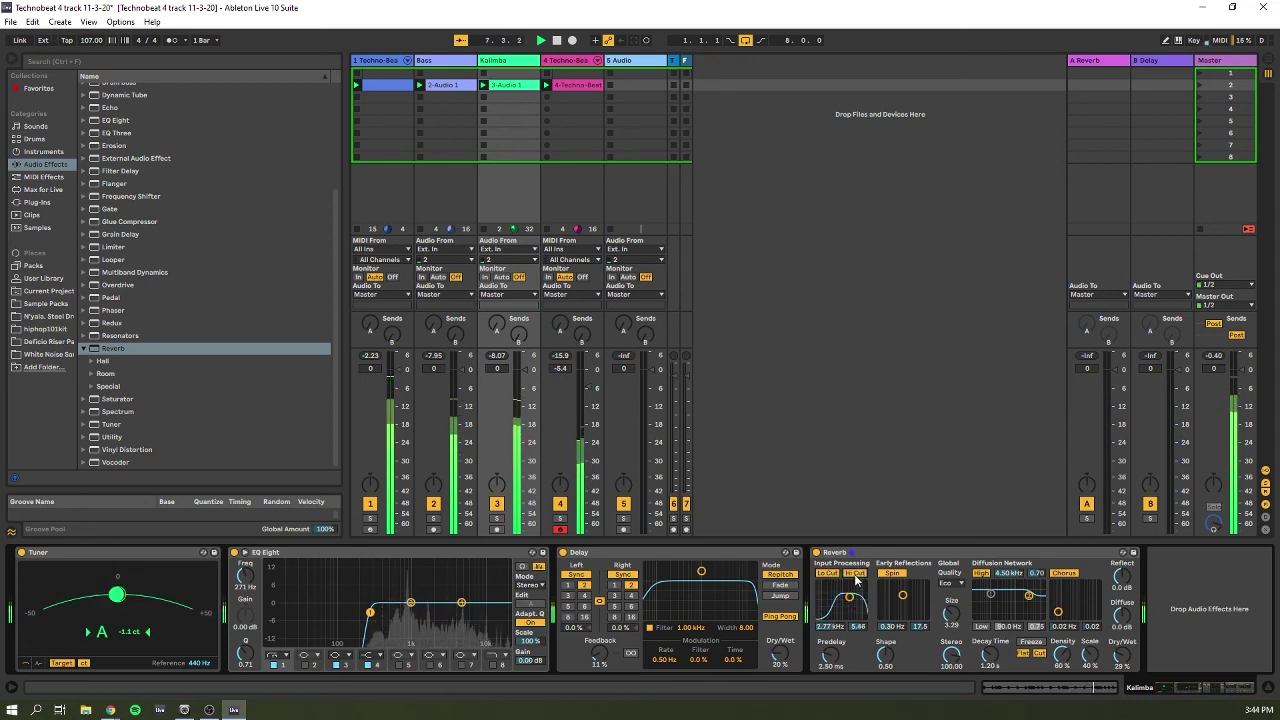
{"action": "mouse_move", "coordinate": [850, 597]}
{"action": "left_mouse_down"}
{"action": "mouse_move", "coordinate": [843, 612]}
{"action": "mouse_move", "coordinate": [843, 601]}
{"action": "left_mouse_up"}
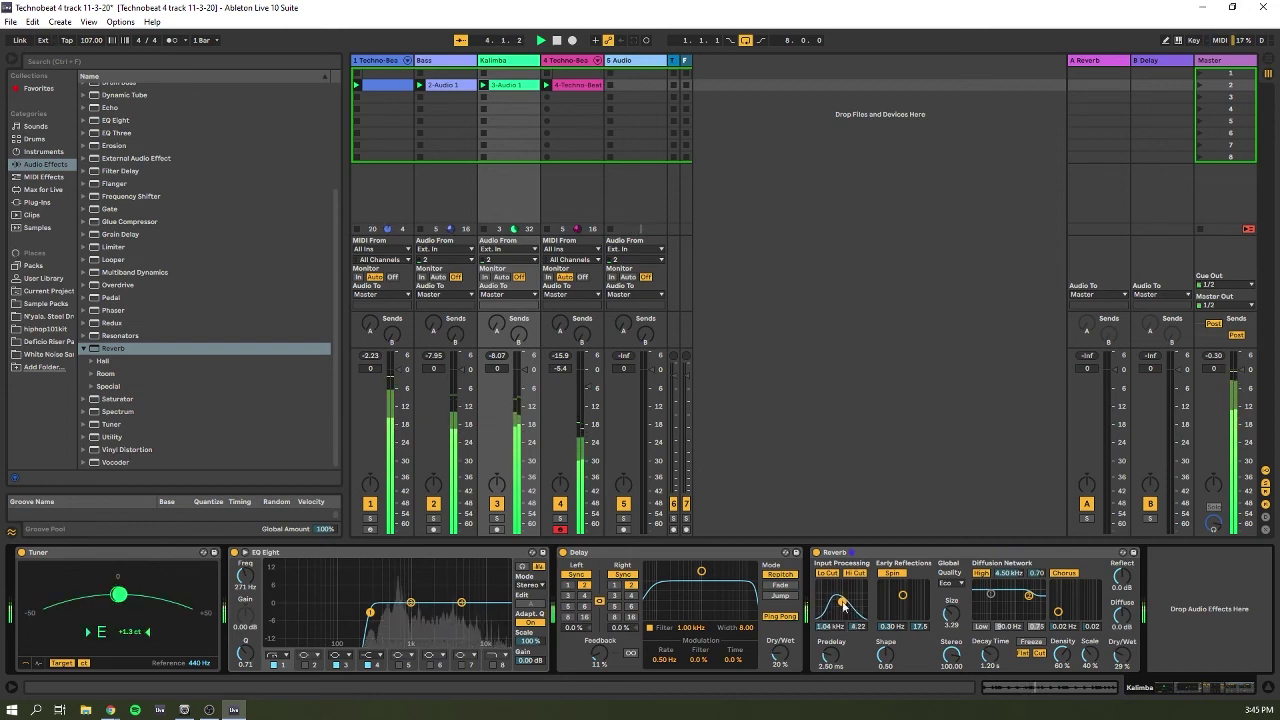
Rebalance the track volumes to -4.0 dB for Bass, -5.0 dB for Kalimba and -3.4 dB for the synth, and stop playback after listening.
{"action": "left_click", "coordinate": [565, 385]}
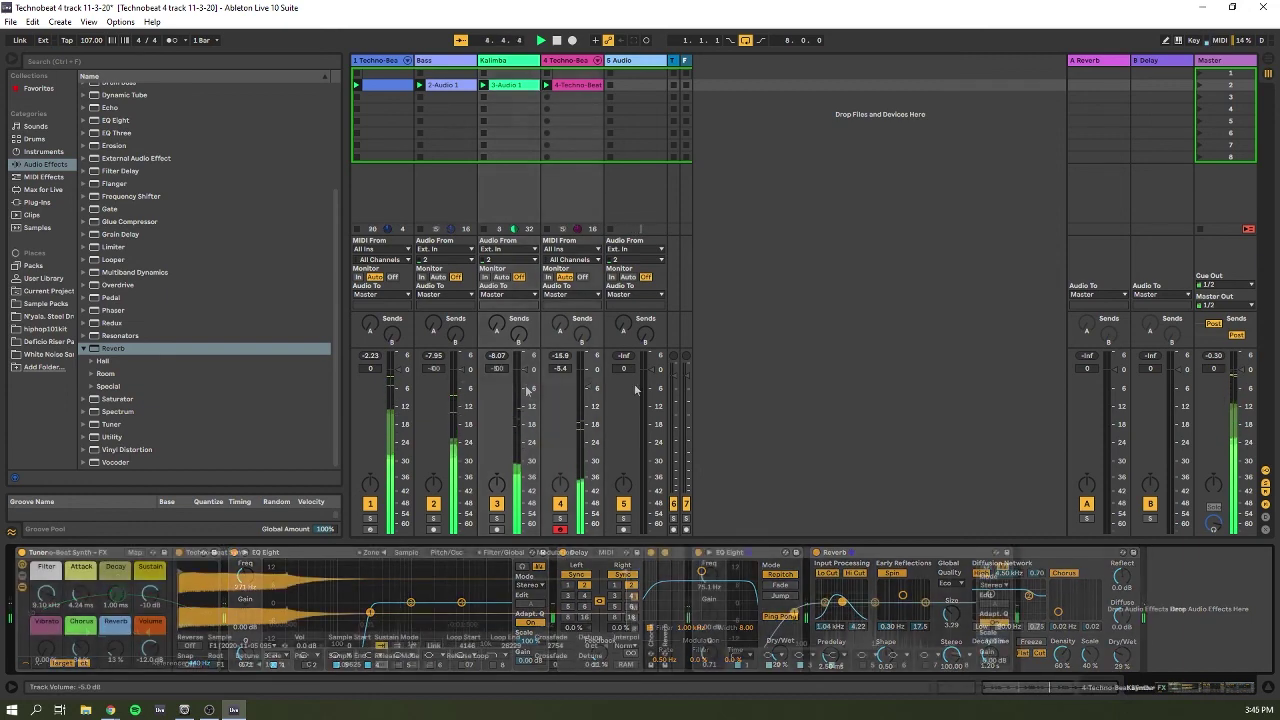
{"action": "left_click", "coordinate": [503, 62]}
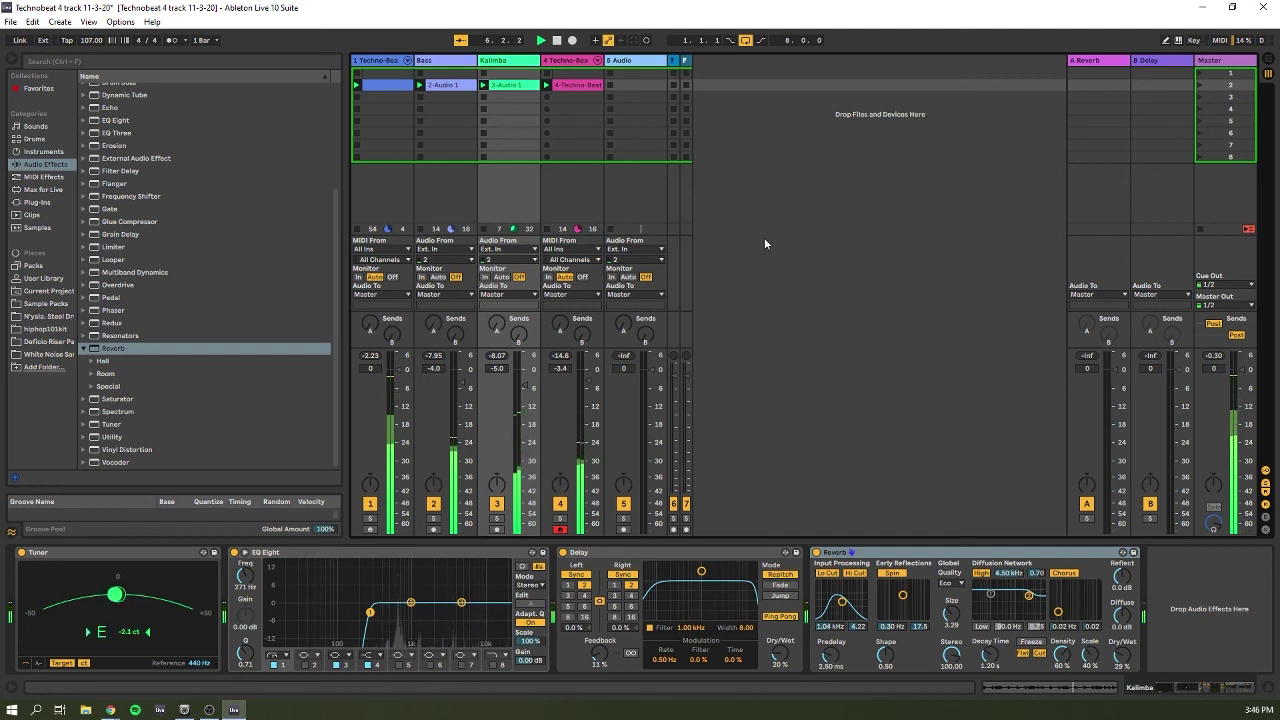
{"action": "key", "text": "space"}
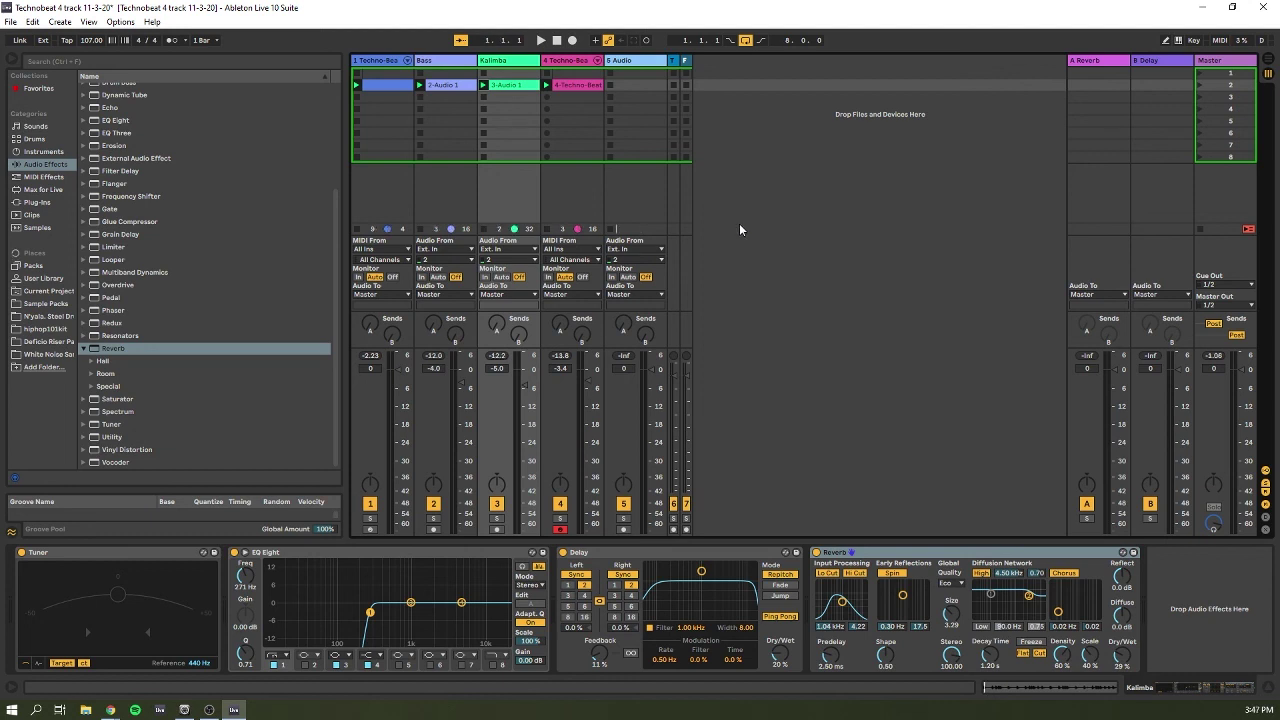
Select the Techno-Beat Synth + FX rack on the fourth track for macro control.
{"action": "left_click", "coordinate": [566, 60]}
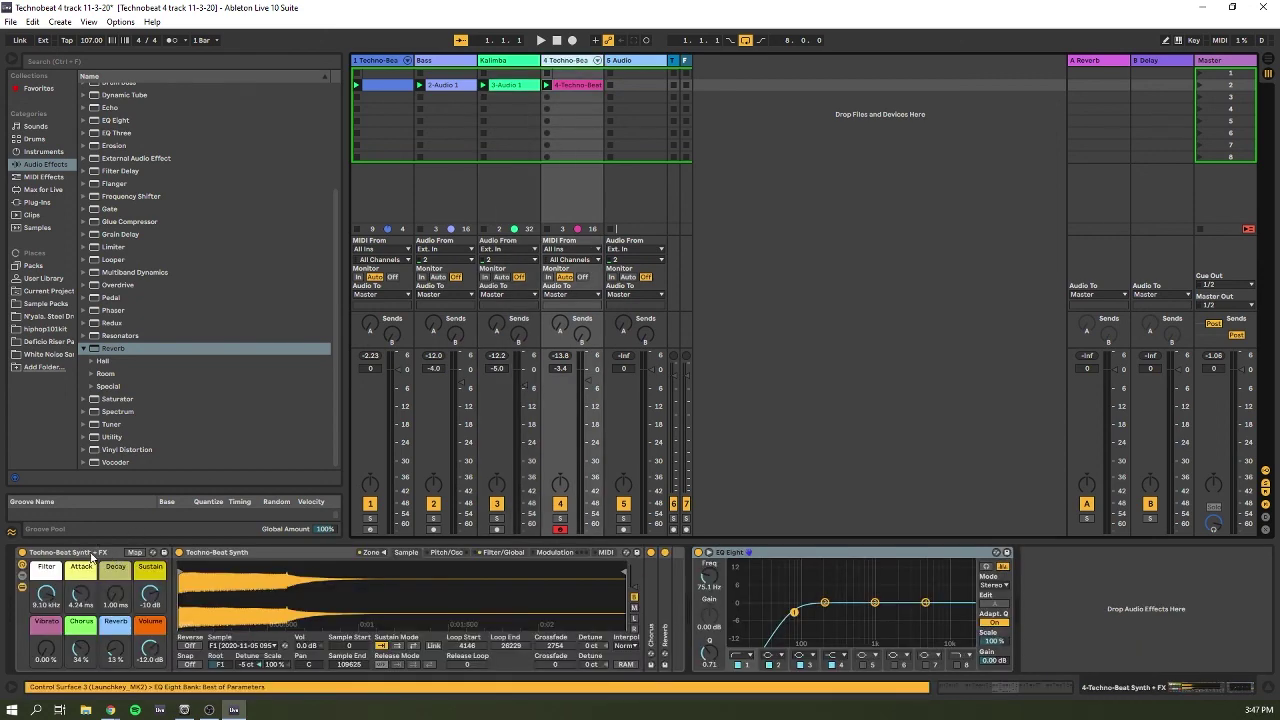
{"action": "left_click", "coordinate": [93, 556]}
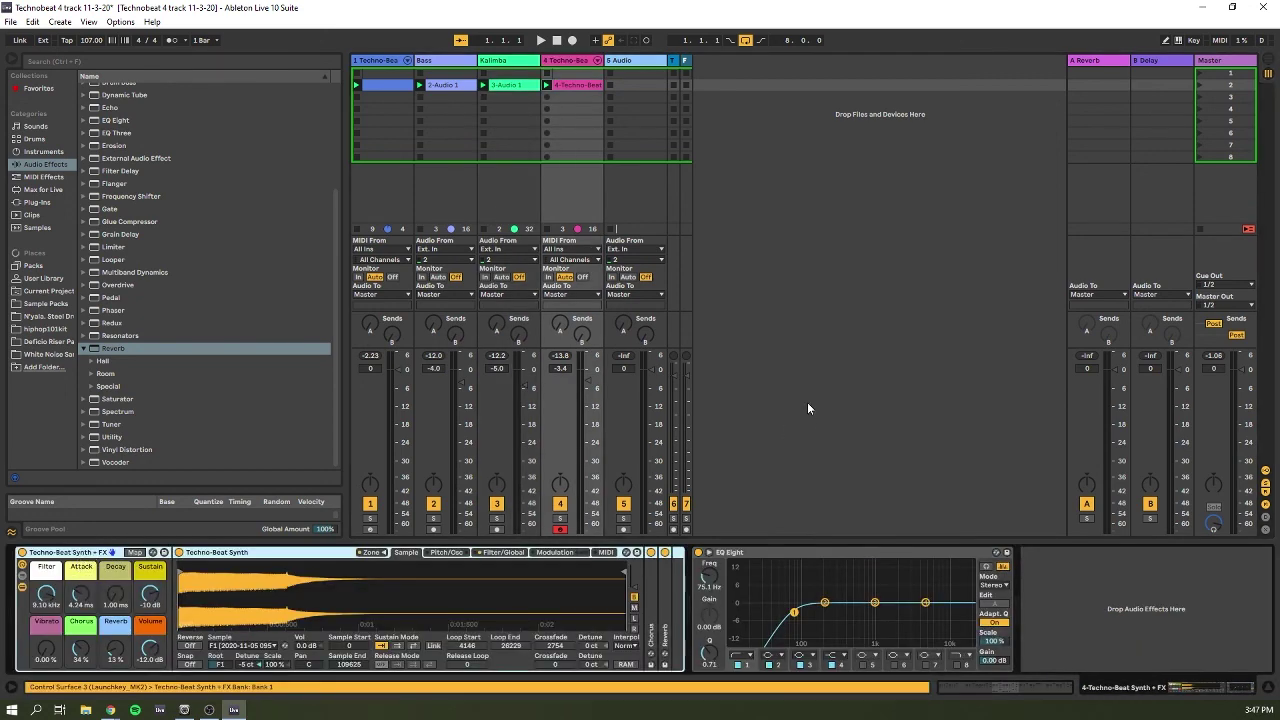